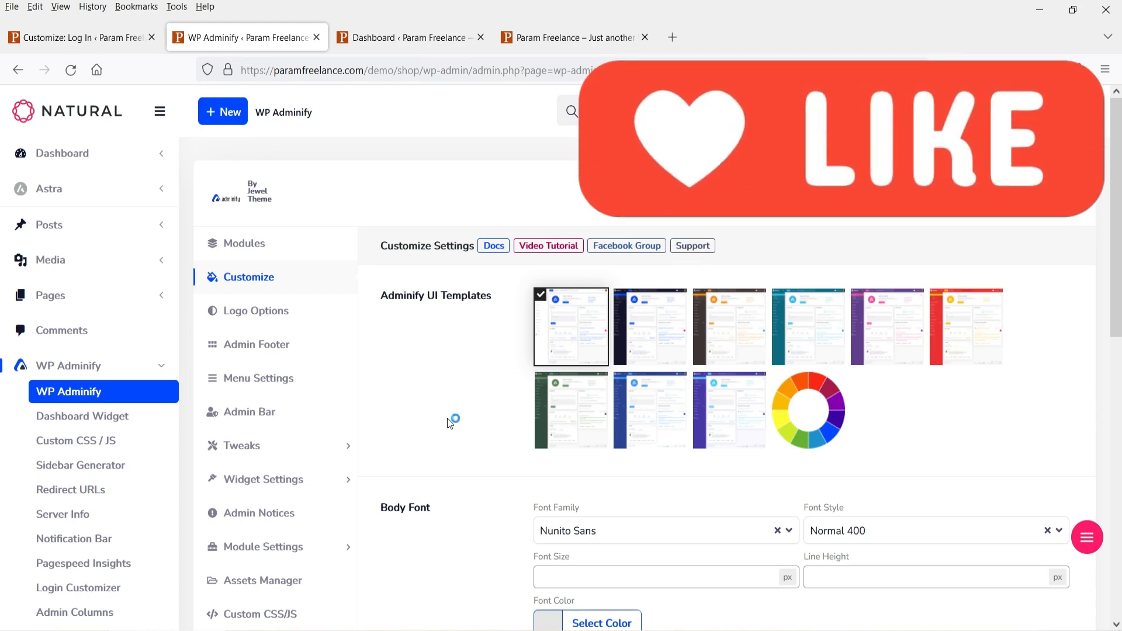
Switch to the Login Customizer page and open its Templates section.
click(83, 38)
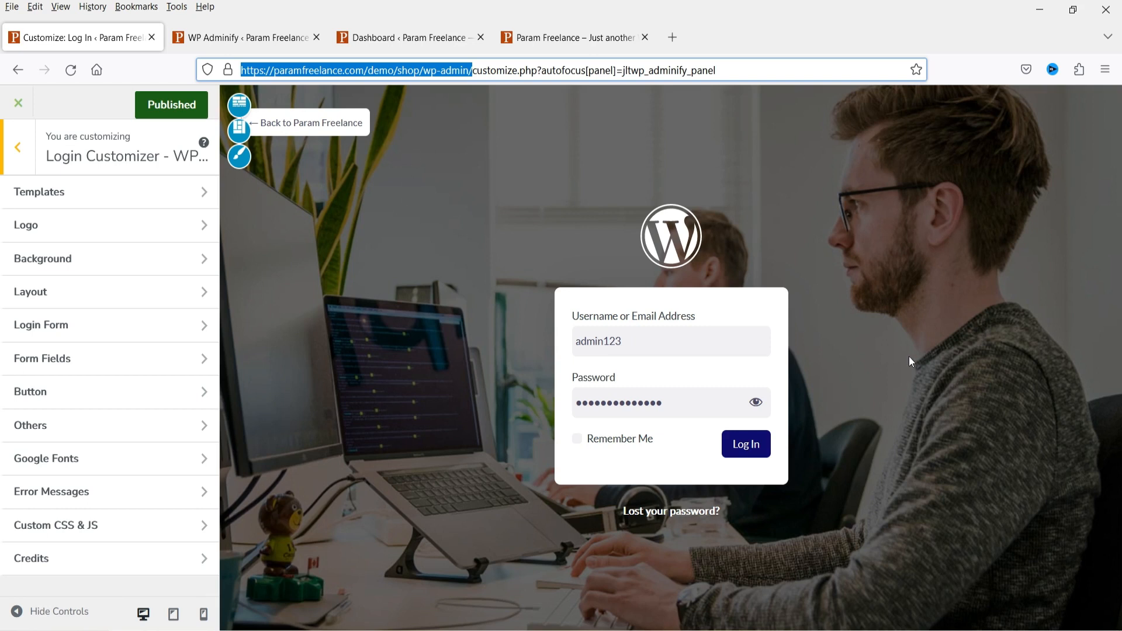
click(73, 193)
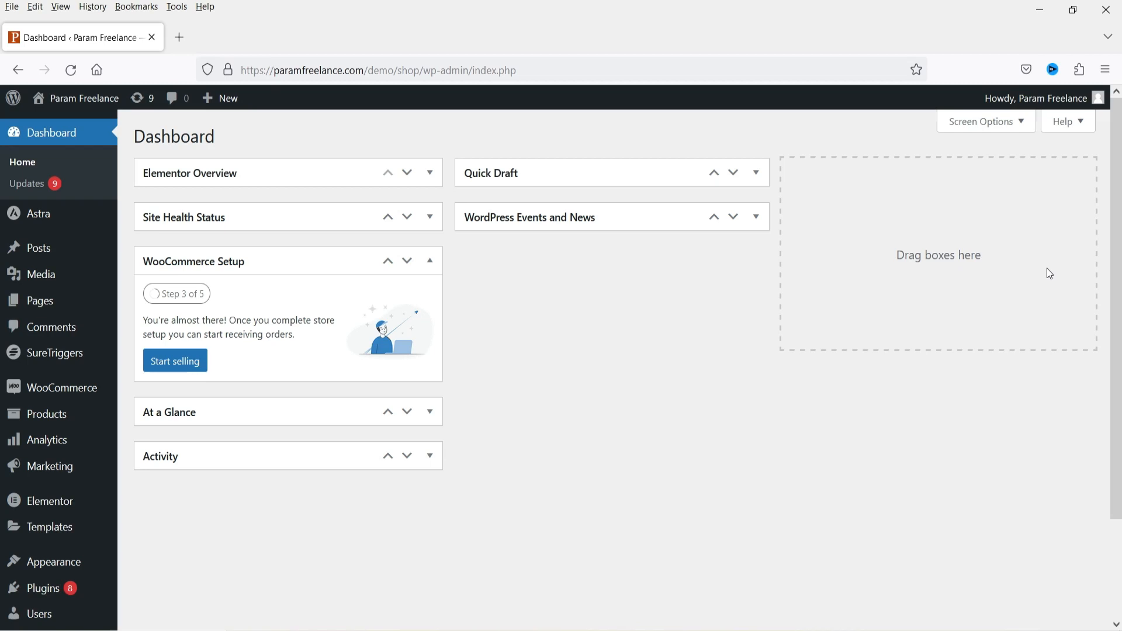
Search for "wp adminify" among the new plugins available for the site.
mouse_move(23, 589)
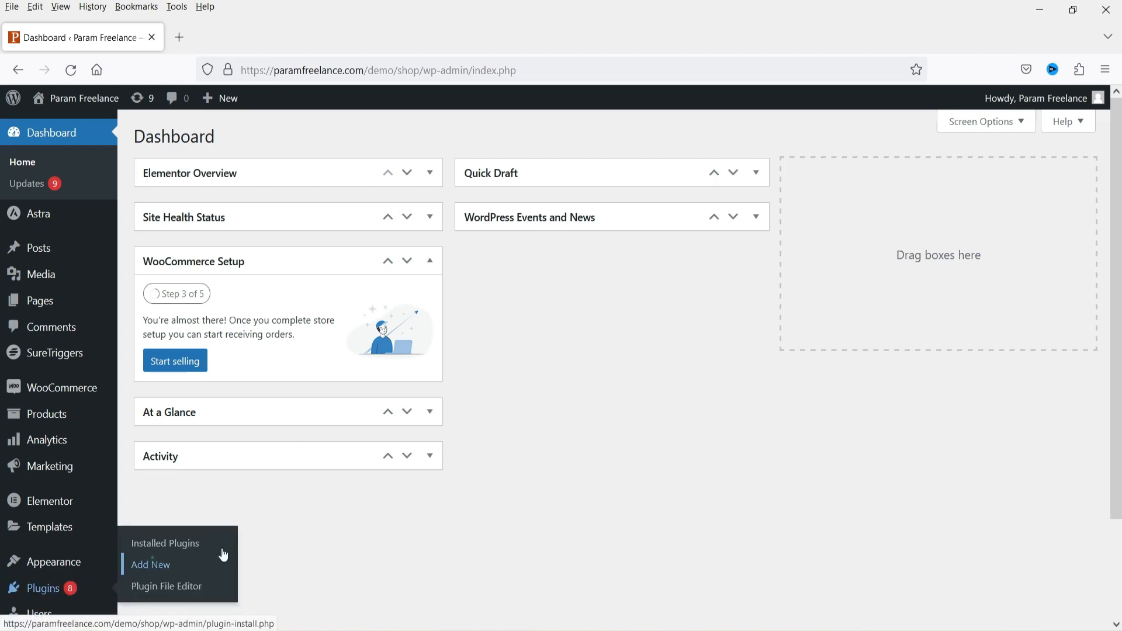
click(150, 561)
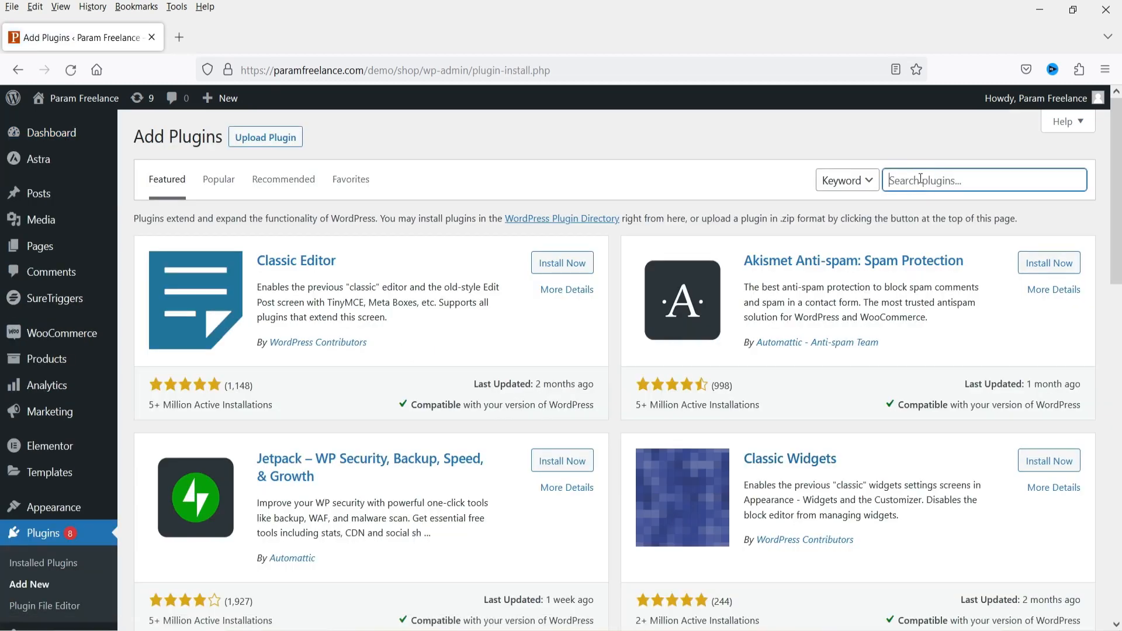
click(921, 178)
text(wp )
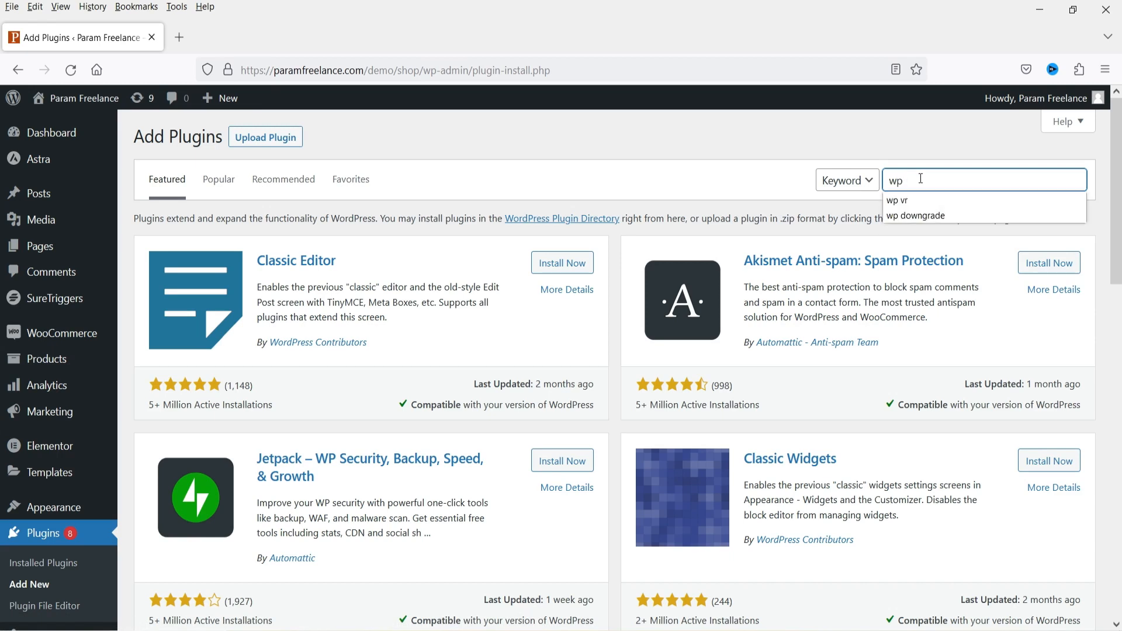
text(adminify)
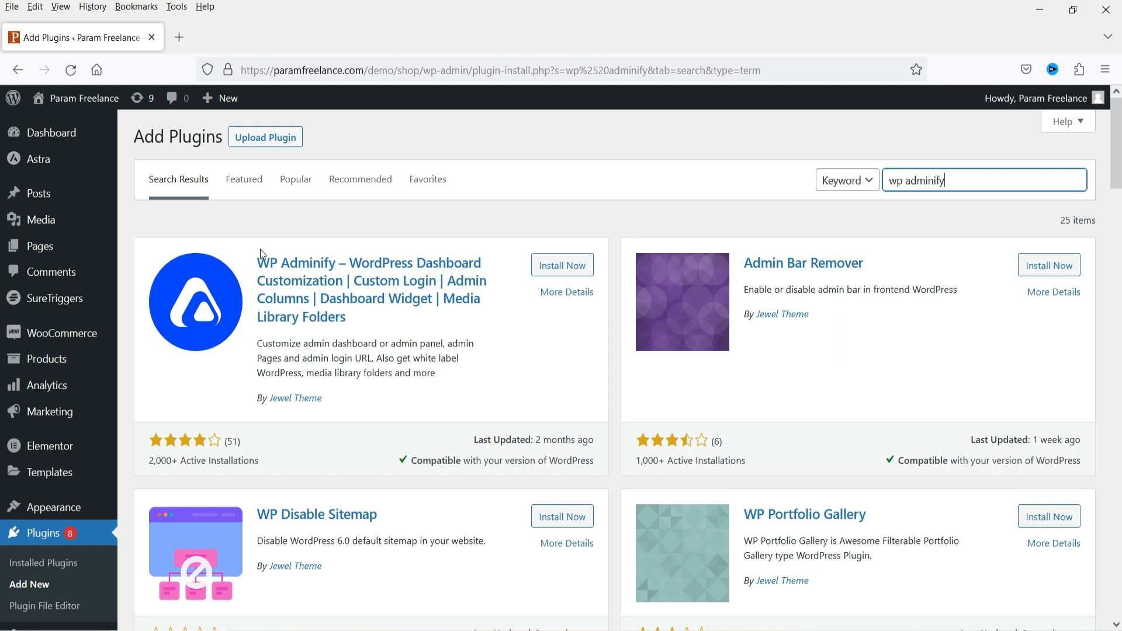
Install and activate the WP Adminify plugin, and skip its notification opt-in.
click(552, 273)
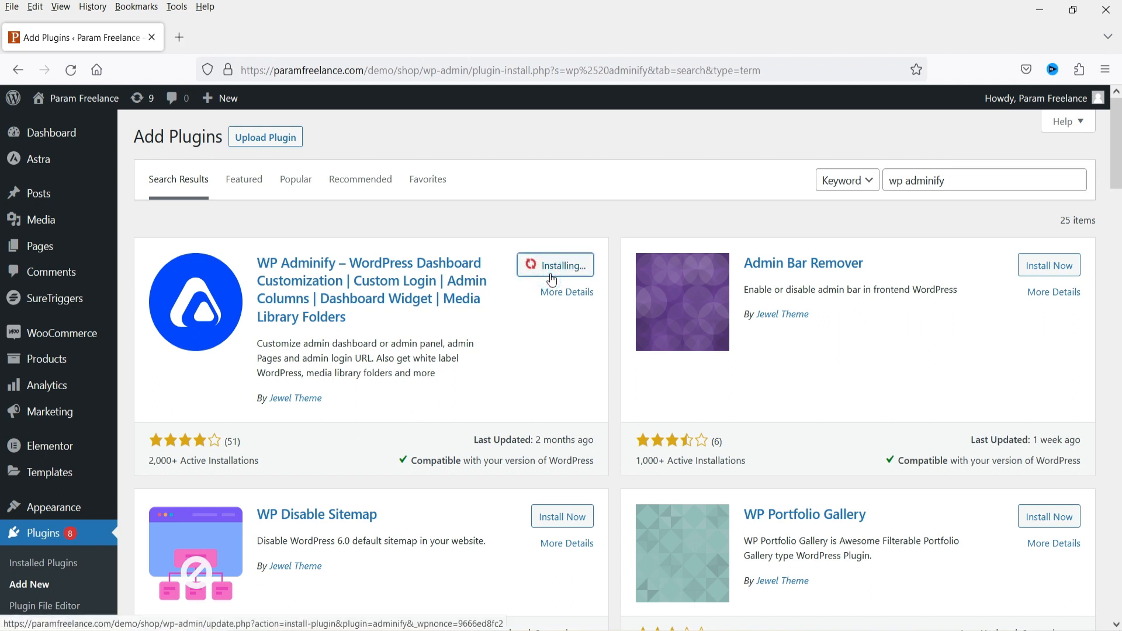
click(552, 274)
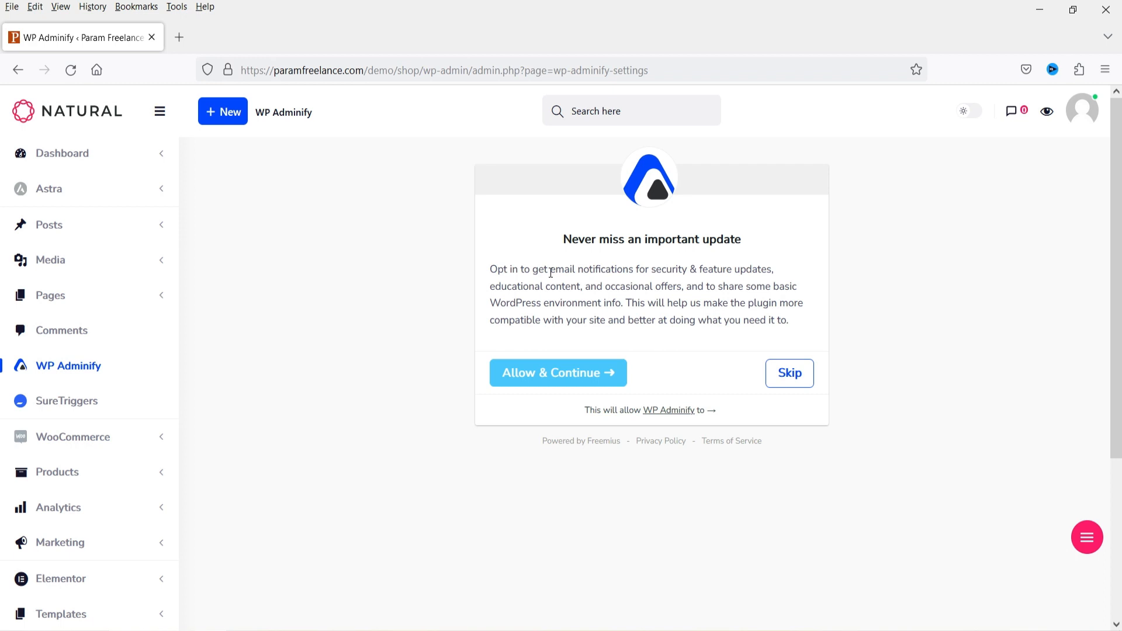
click(788, 375)
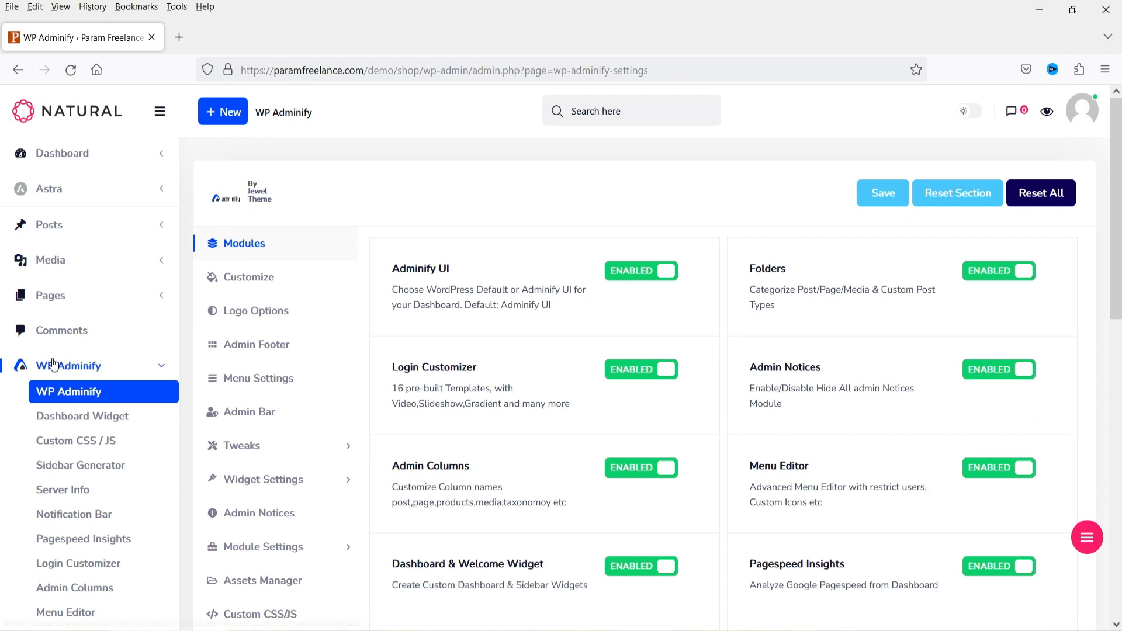
Try the dark mode of the admin interface and switch back to light mode.
scroll(58, 321, down, 5)
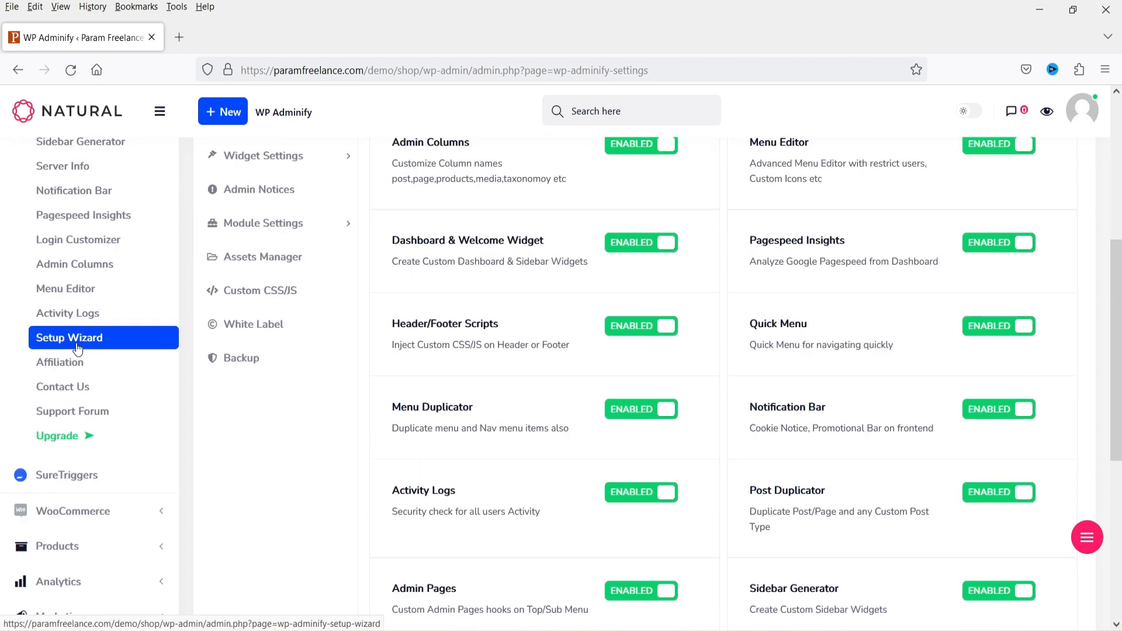
scroll(70, 344, up, 1)
scroll(70, 344, up, 5)
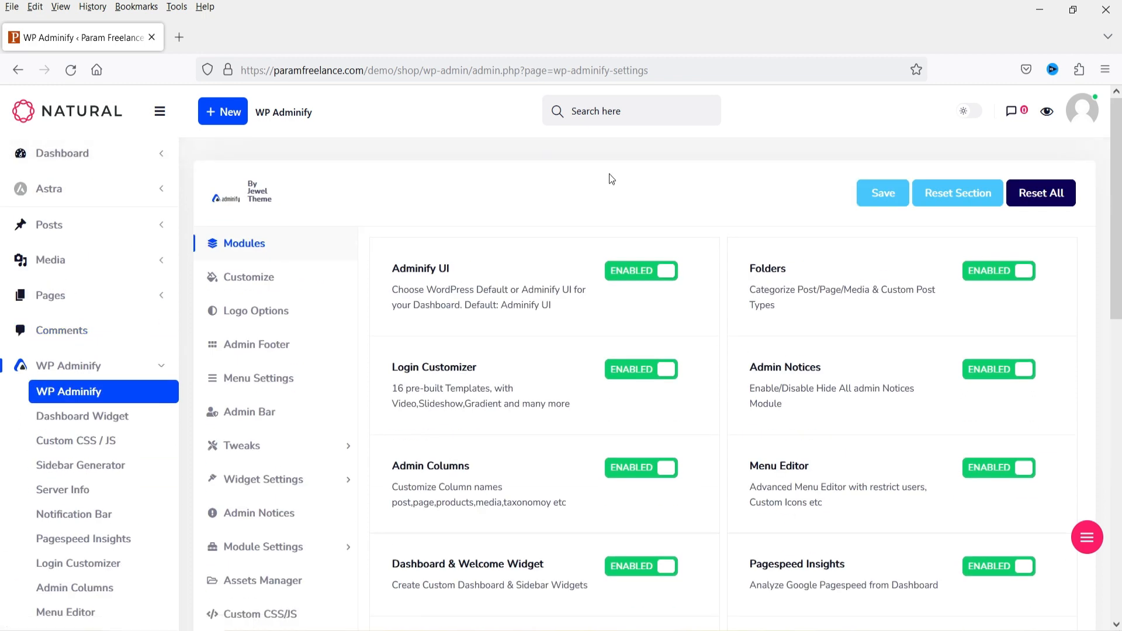
click(965, 111)
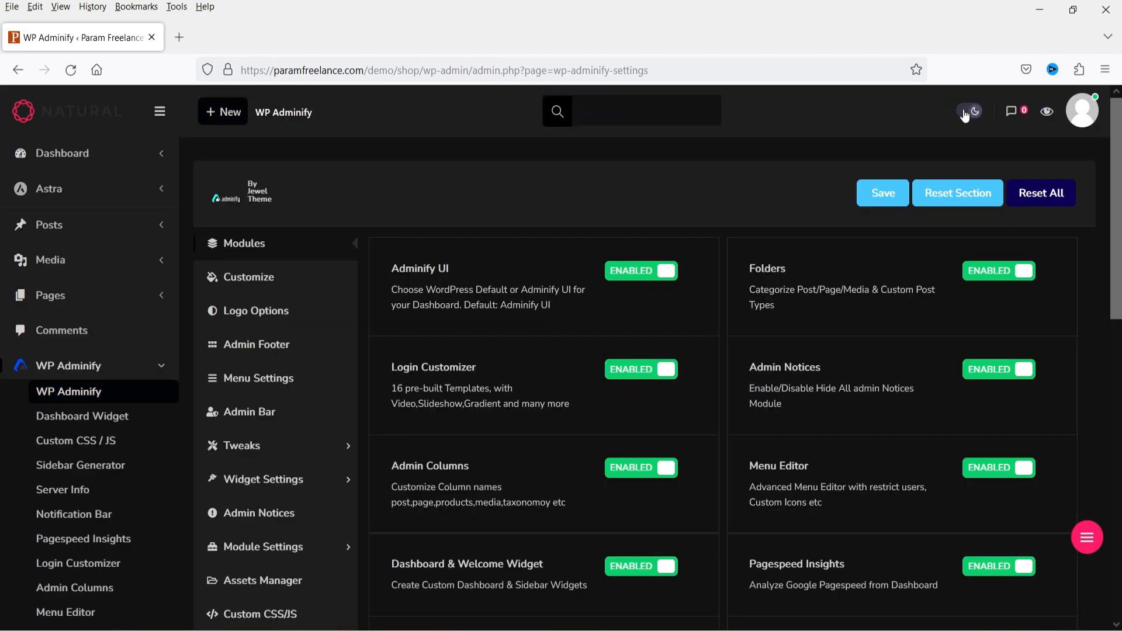
click(966, 114)
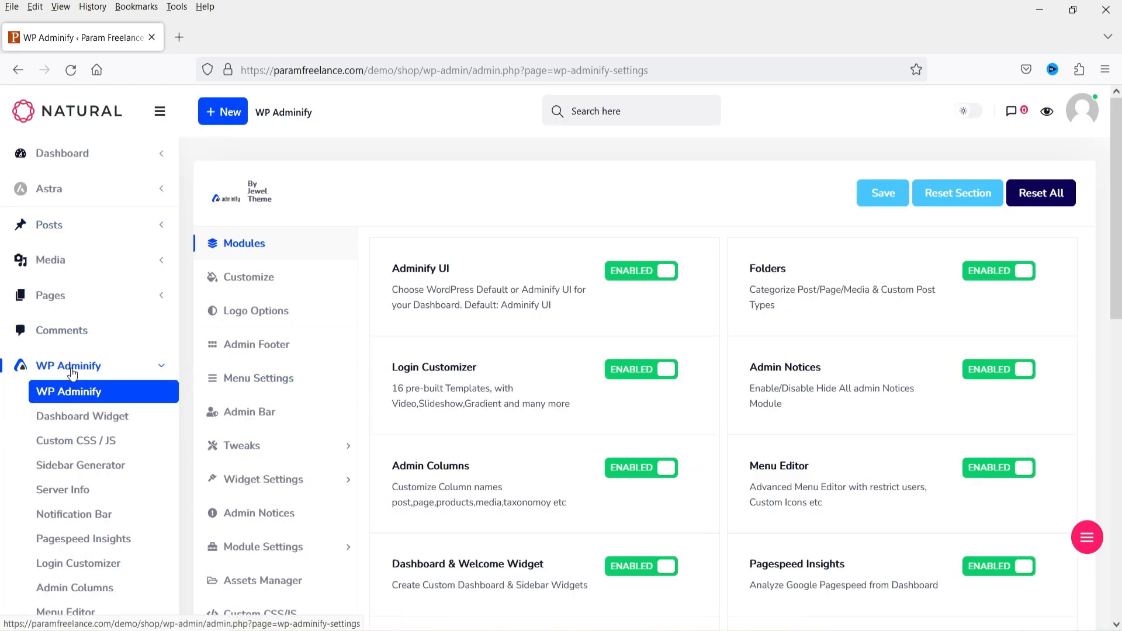
Try disabling the Login Customizer and Folders modules, re-enabling each one.
scroll(71, 373, down, 3)
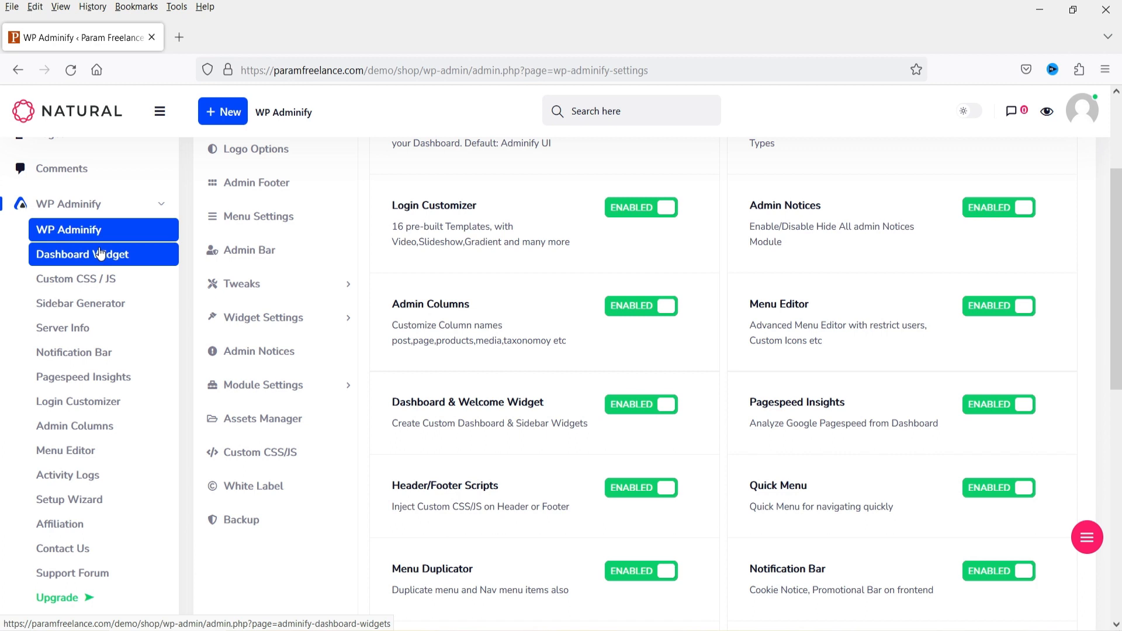
scroll(531, 325, up, 3)
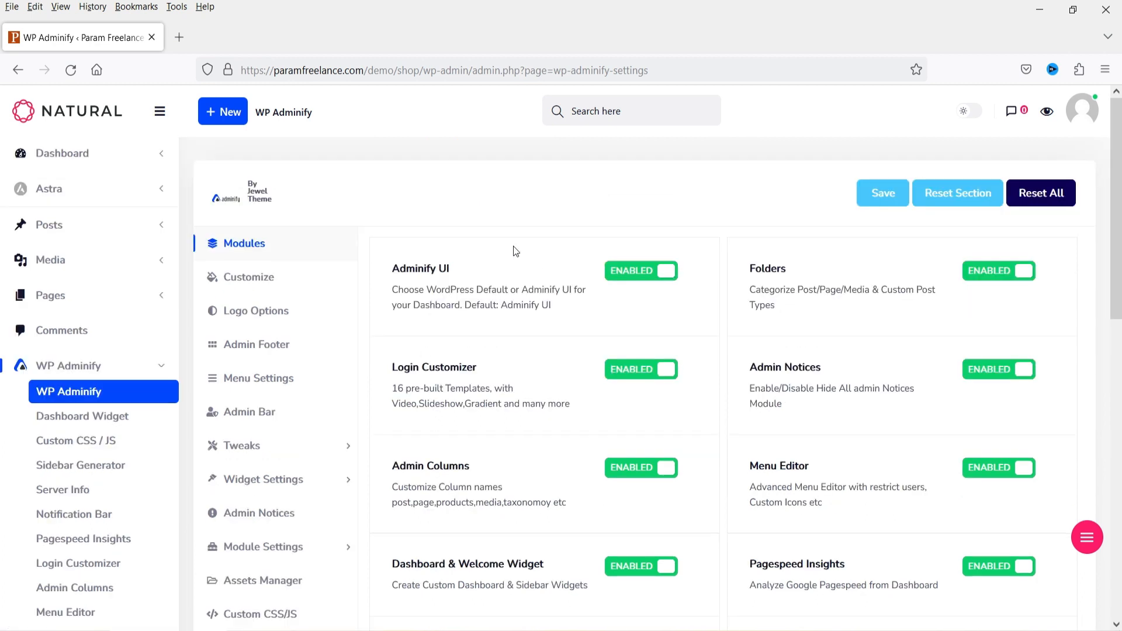
click(617, 384)
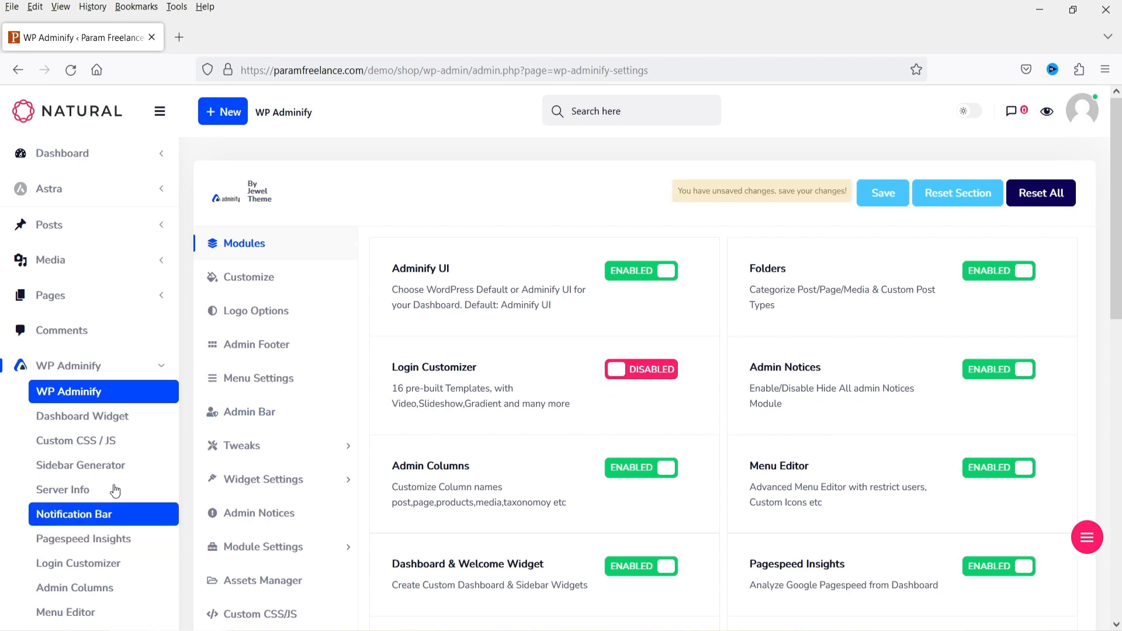
click(671, 380)
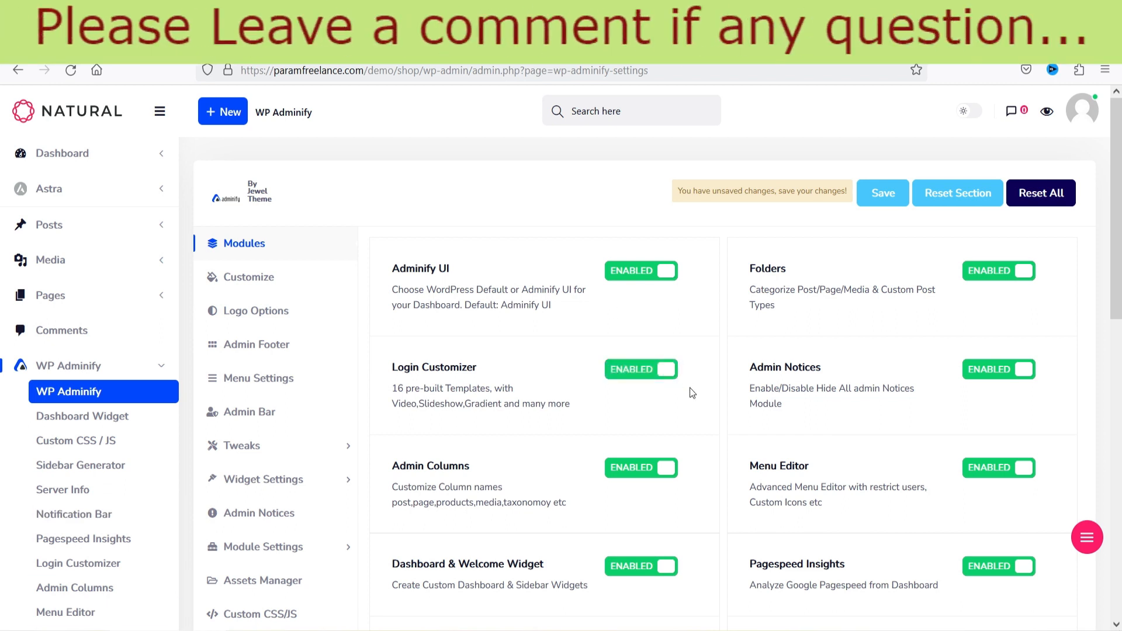
click(1003, 279)
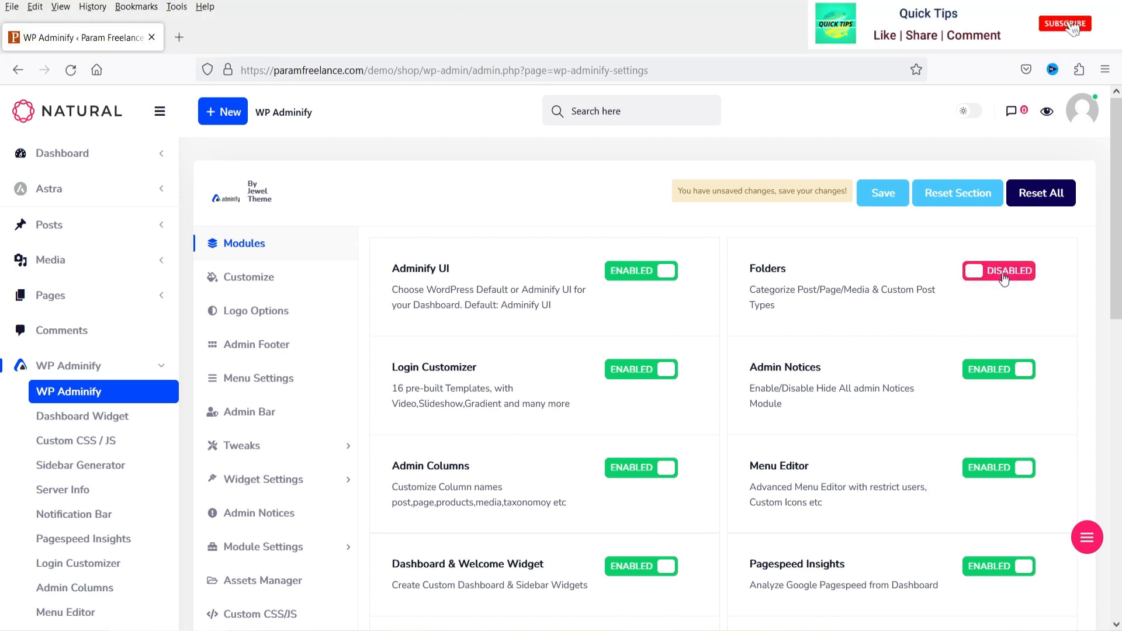
click(1003, 279)
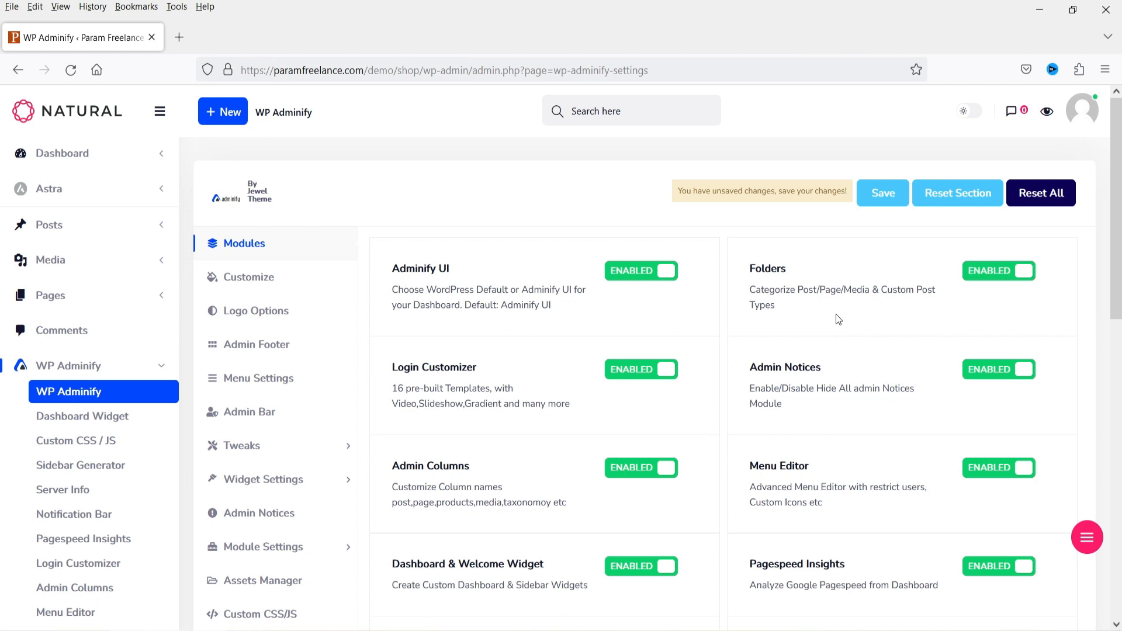
In the Customize settings, try the second and third Adminify UI templates and reselect the first, white one.
scroll(835, 315, down, 1)
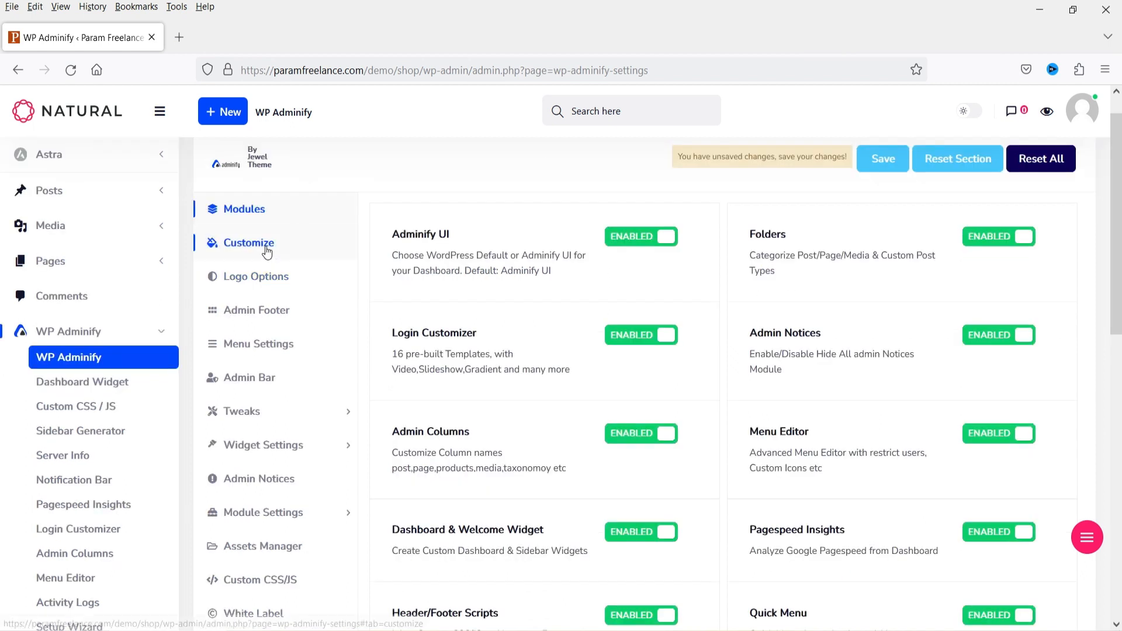
click(249, 243)
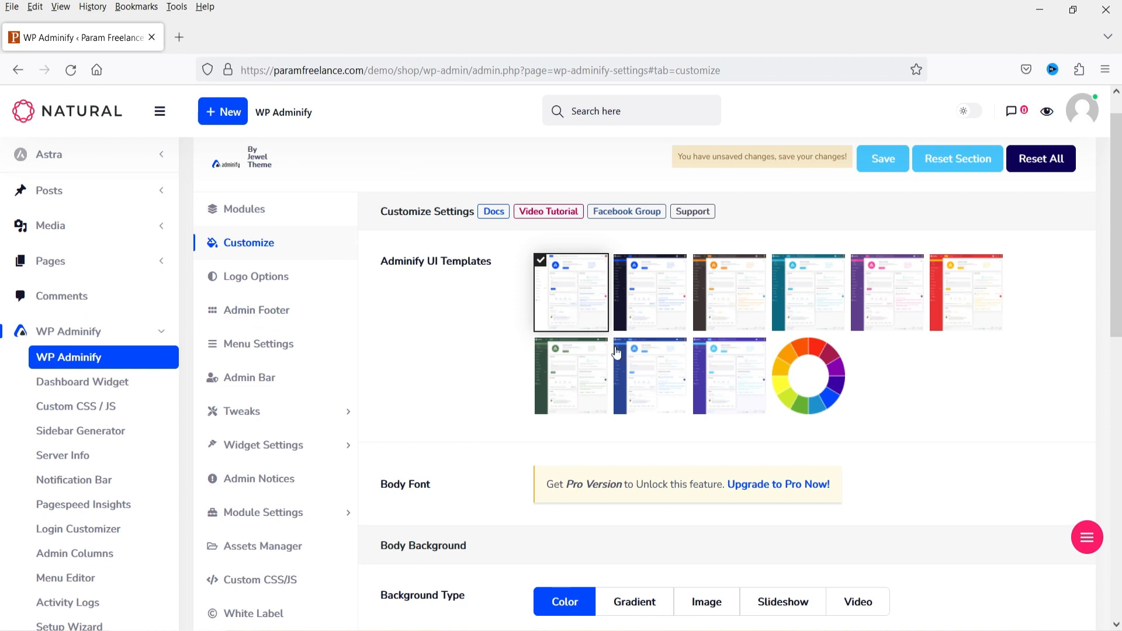
click(653, 304)
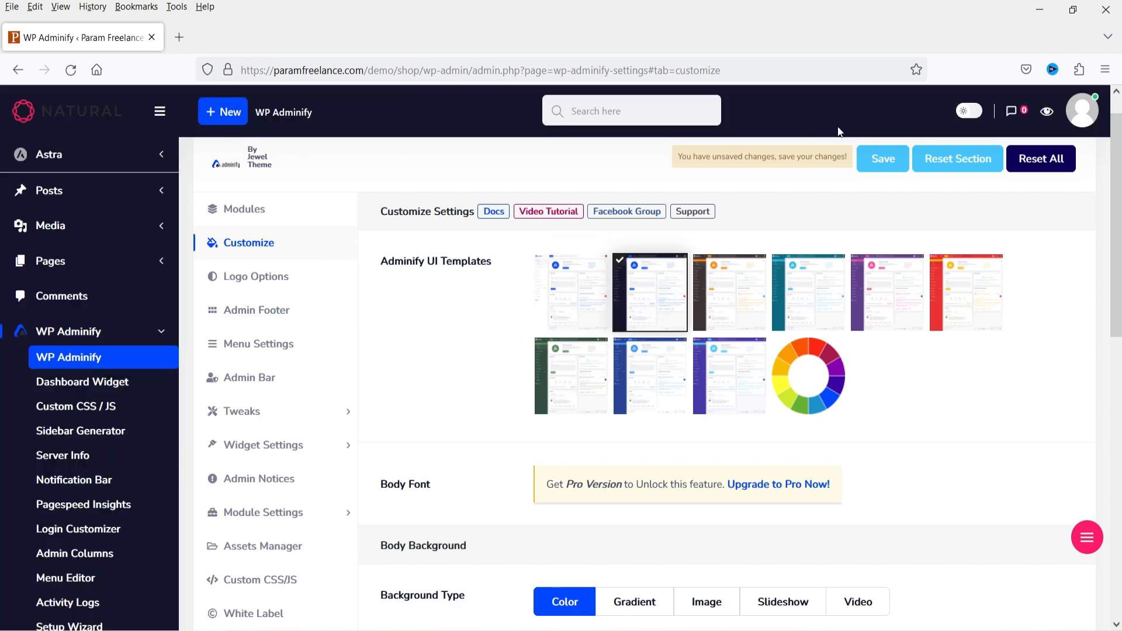
click(576, 303)
click(638, 303)
click(729, 286)
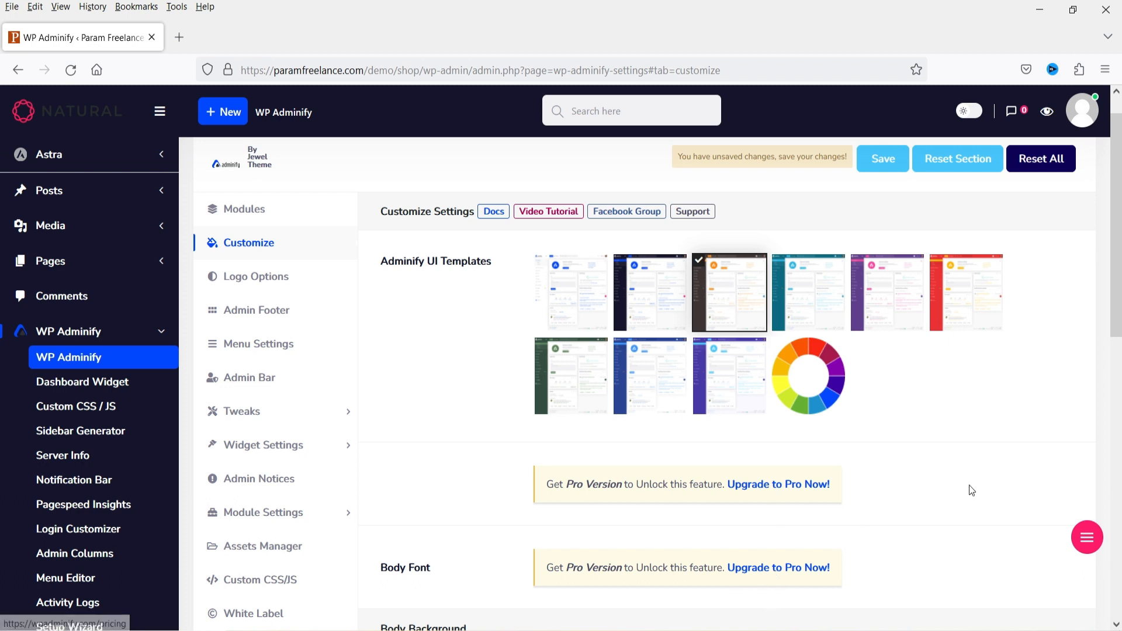
click(560, 292)
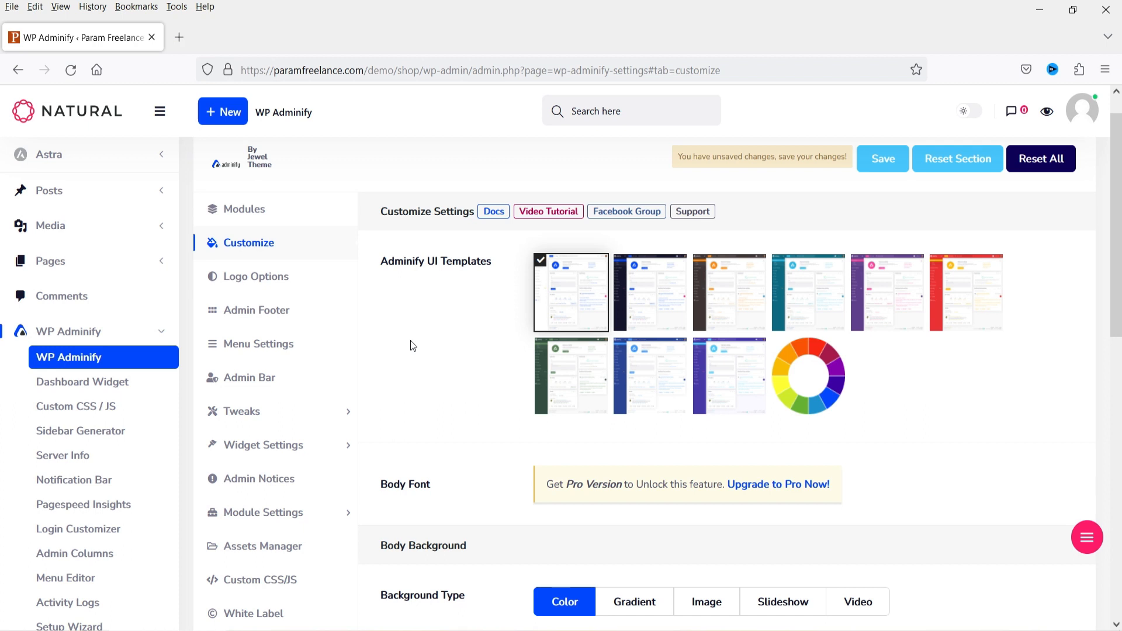
Set the body background colour to the pale yellow-green #f3ffbf.
scroll(411, 340, down, 7)
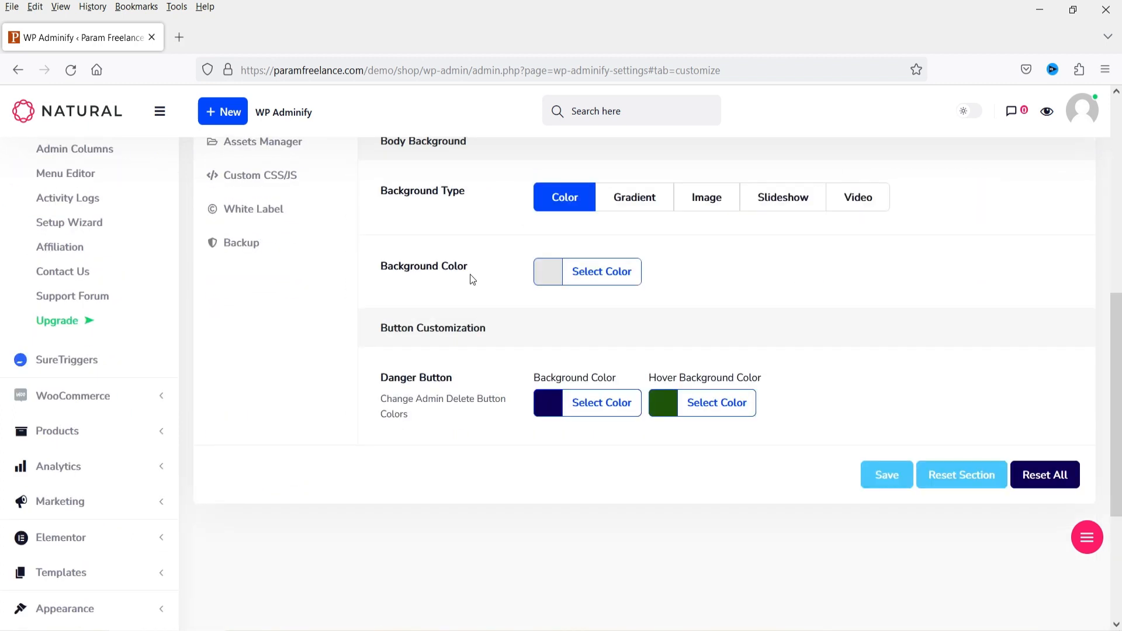
scroll(511, 292, up, 1)
click(536, 353)
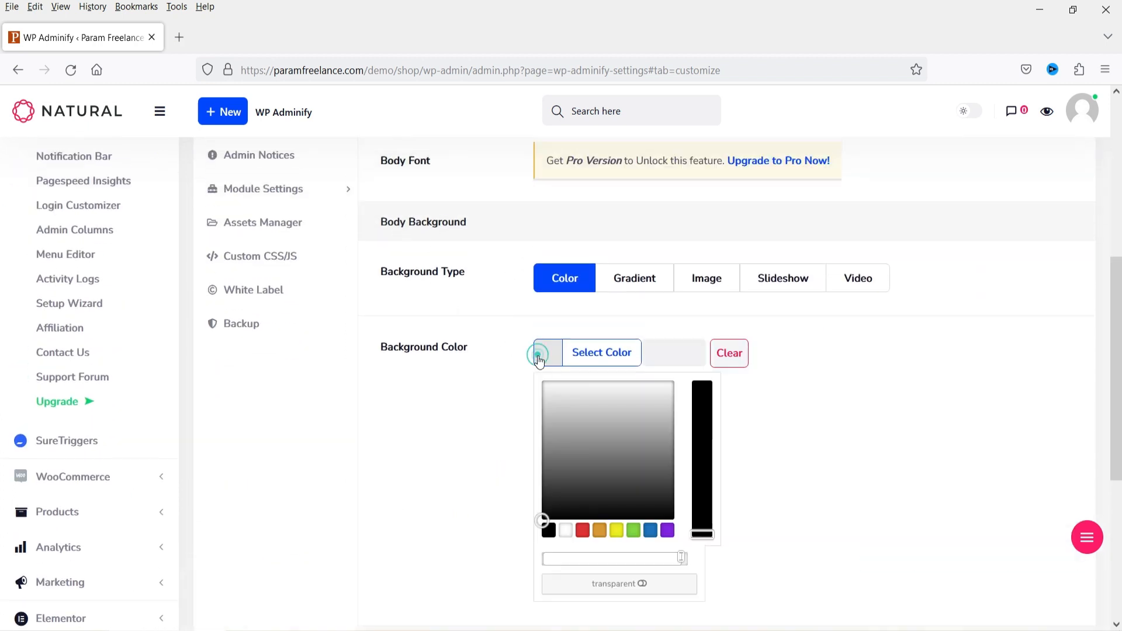
click(615, 530)
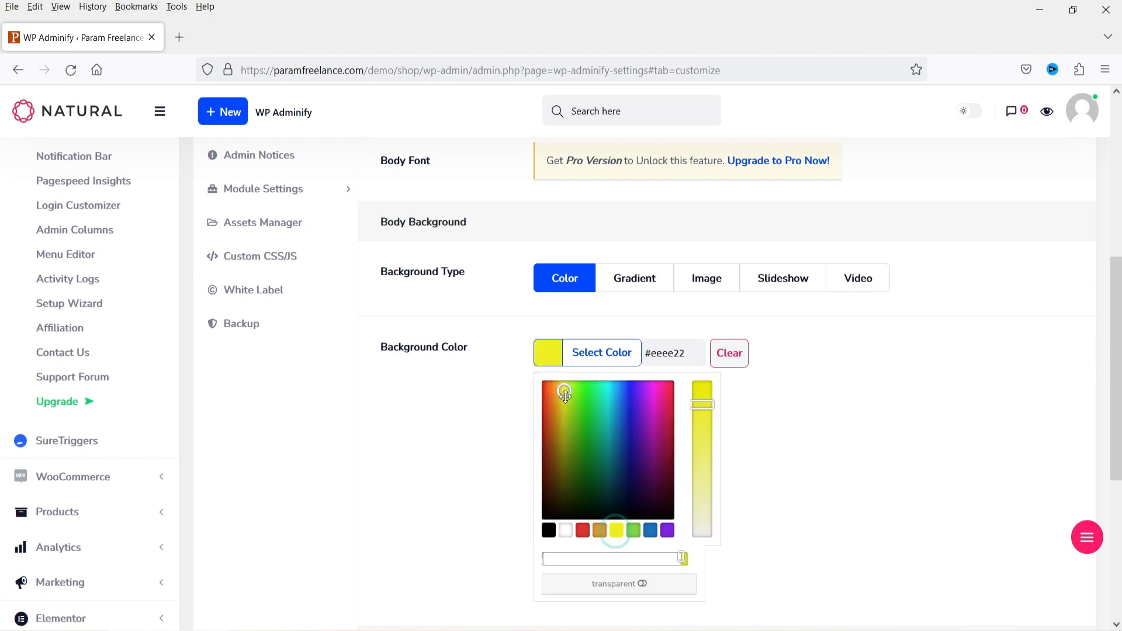
drag(702, 405, 703, 503)
click(418, 453)
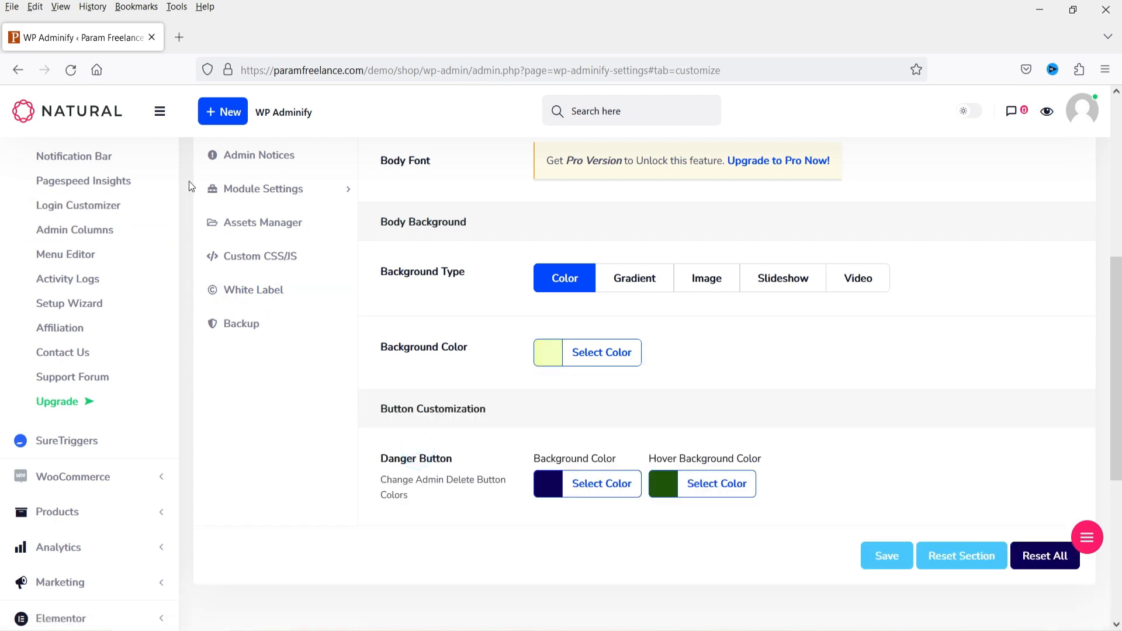
Save the Customize settings and reload the page to view the new body background.
scroll(368, 373, down, 5)
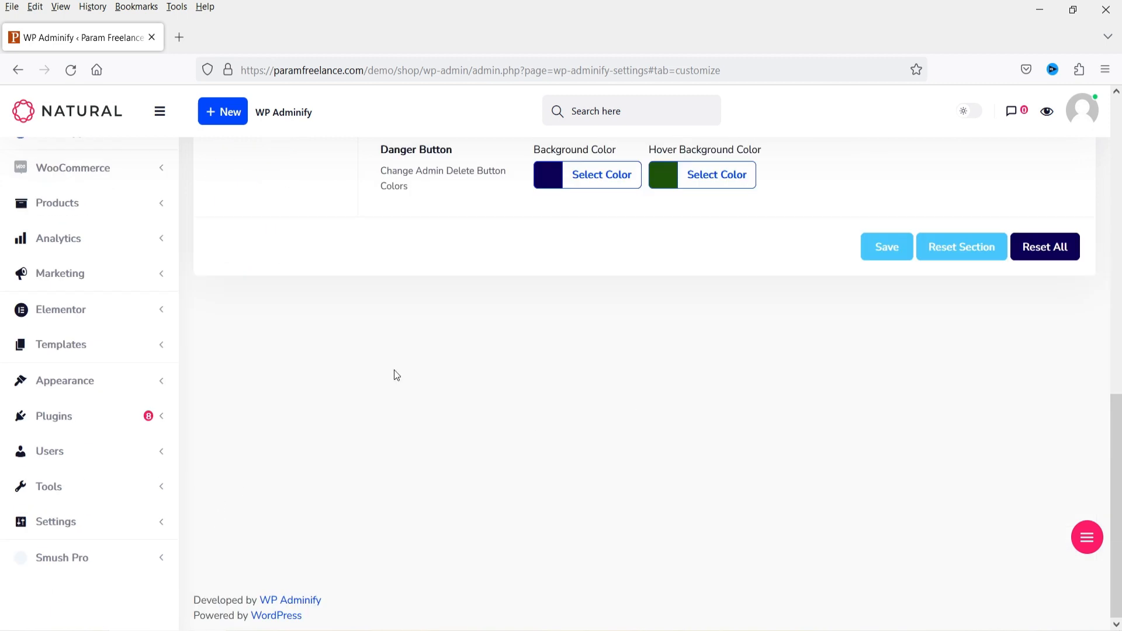
scroll(672, 429, up, 5)
click(890, 579)
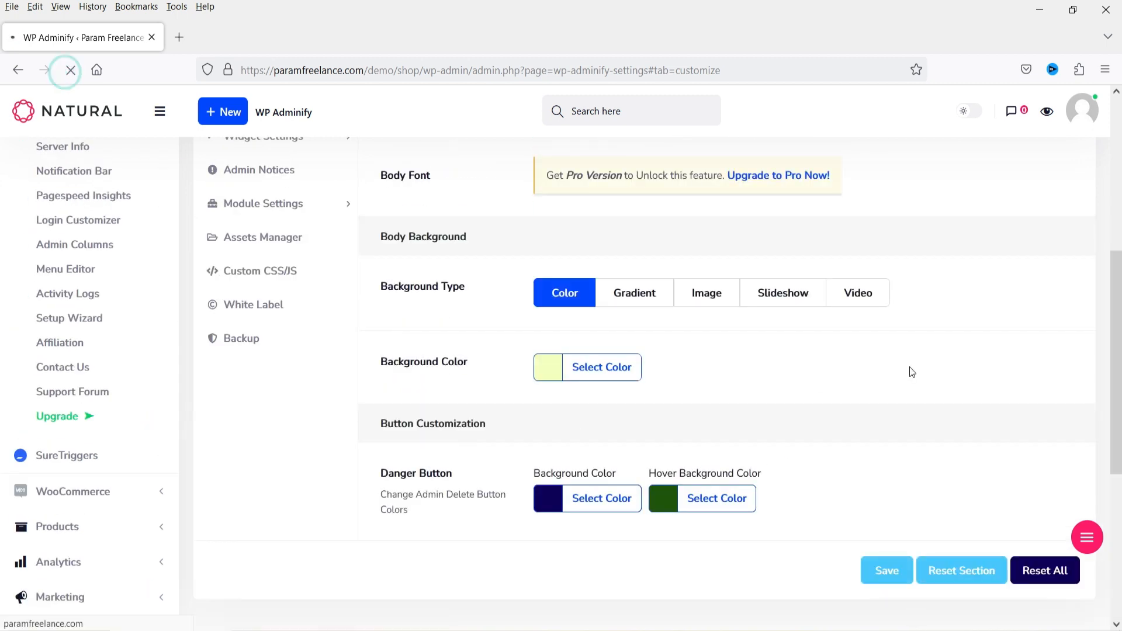
scroll(512, 431, down, 3)
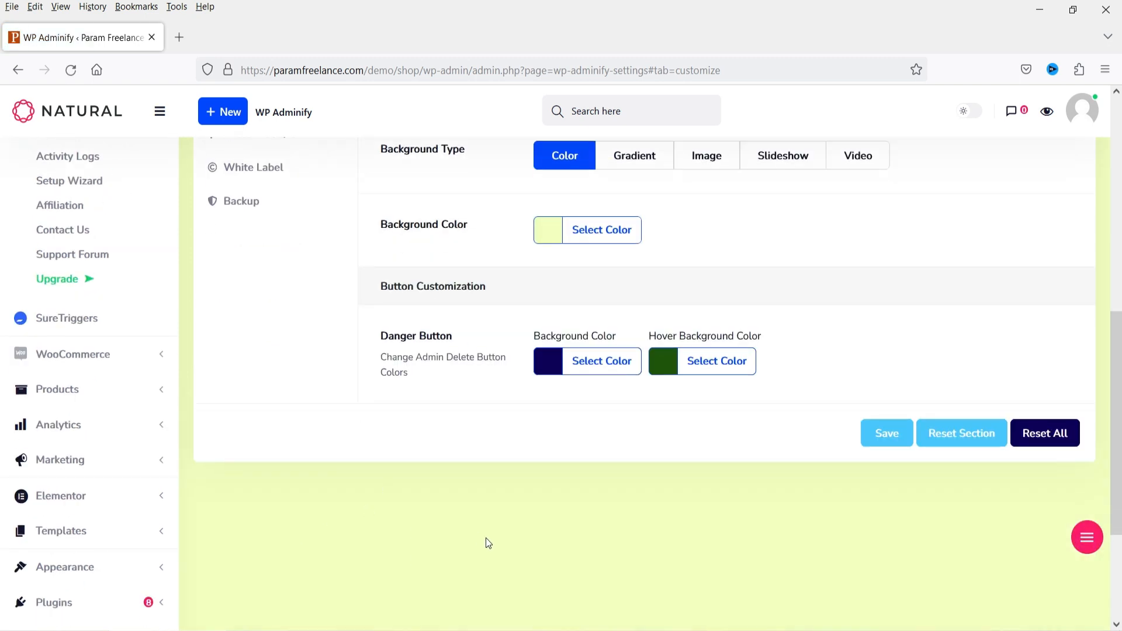
scroll(626, 528, up, 6)
scroll(534, 362, down, 6)
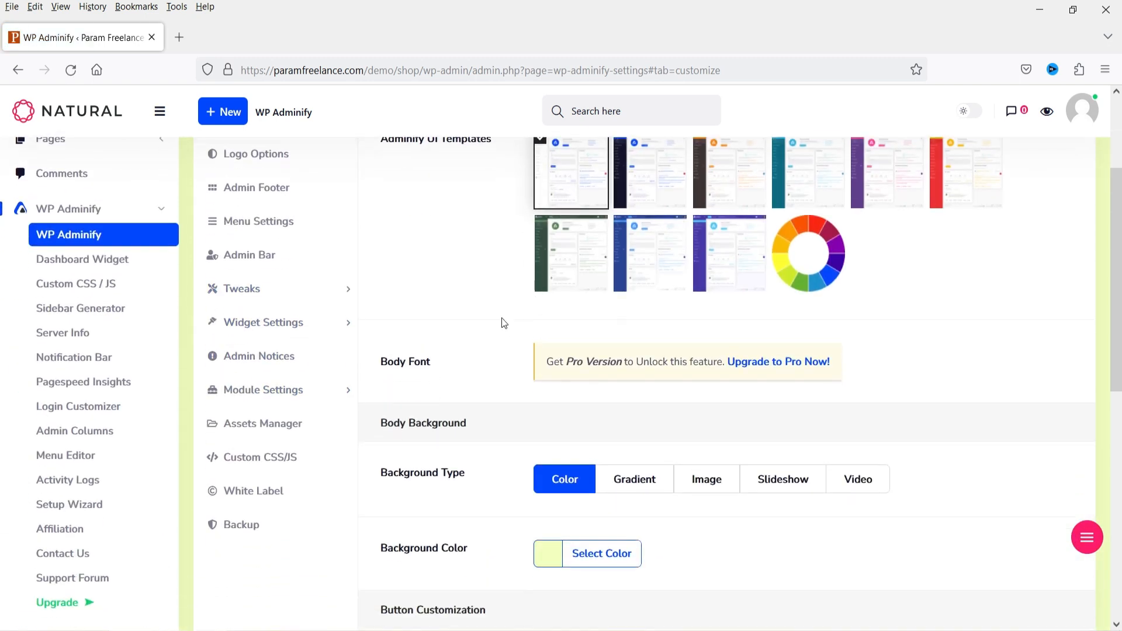
Clear the body background colour.
click(547, 232)
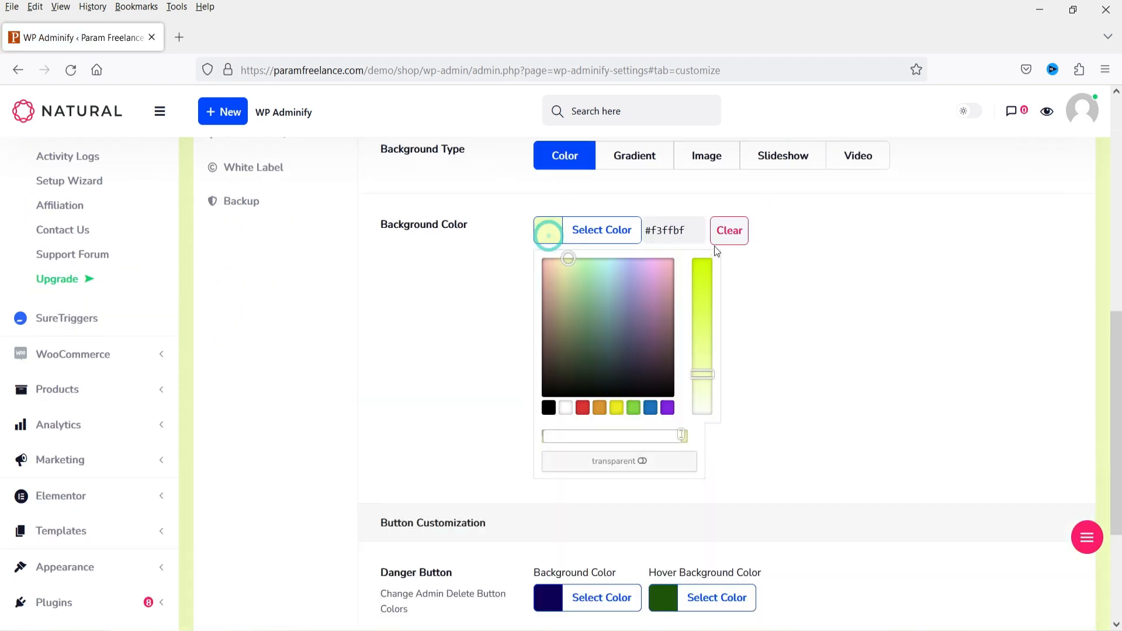
click(728, 229)
click(855, 270)
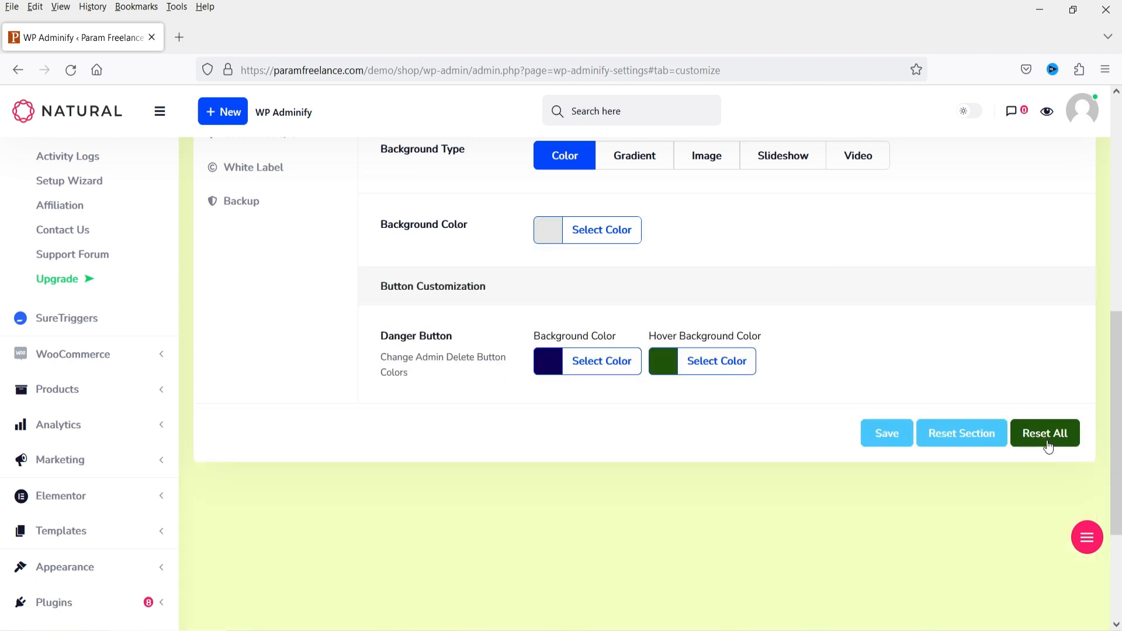
Set the Danger Button's background colour to the red #bc1600.
click(548, 361)
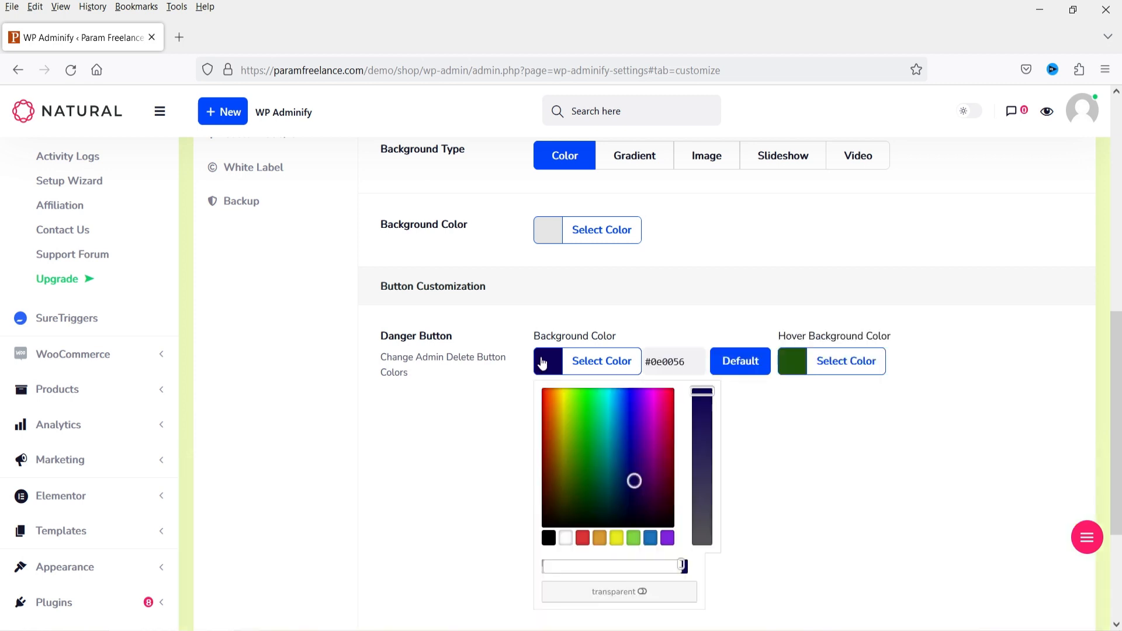
click(552, 413)
drag(552, 414, 545, 424)
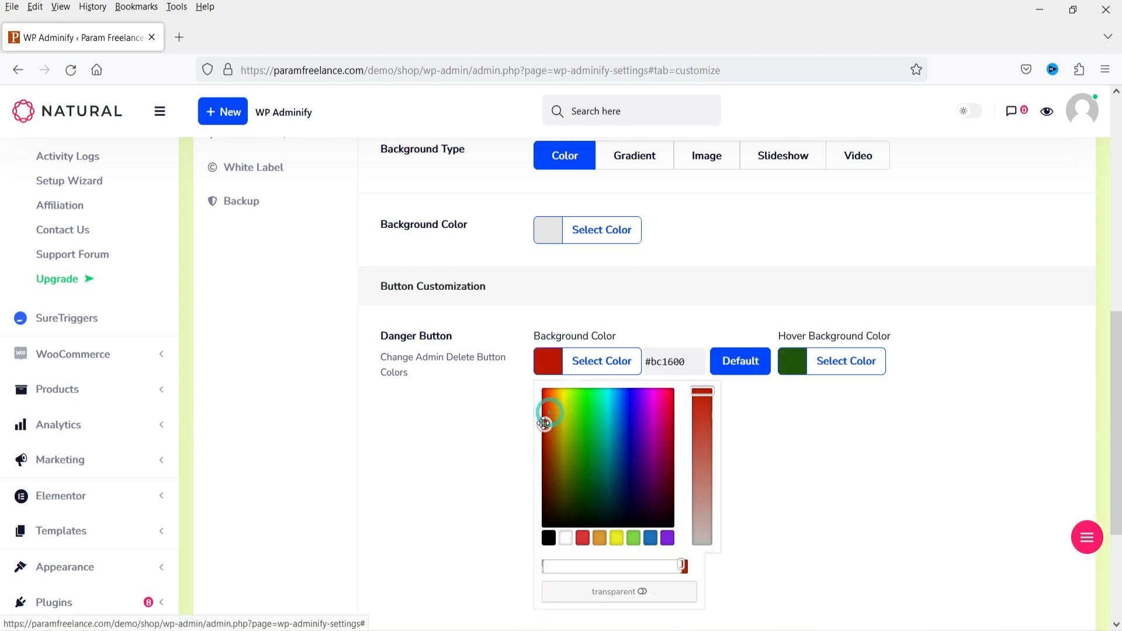
click(754, 408)
Set the Danger Button's hover background colour to dark navy blue and save the Customize settings.
click(785, 360)
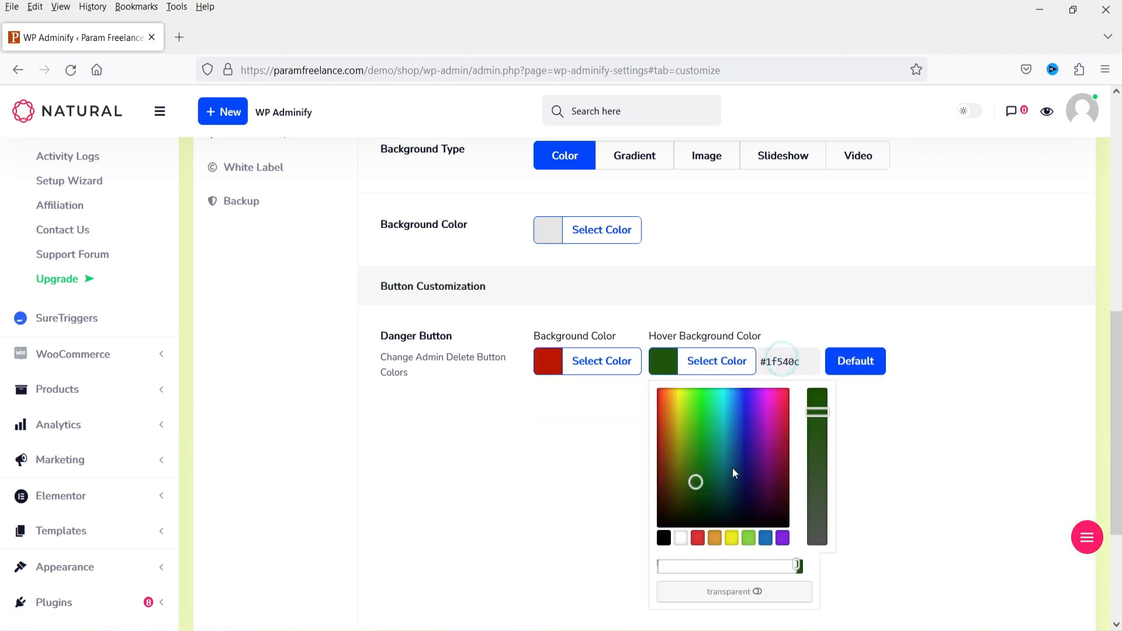
click(749, 482)
click(596, 466)
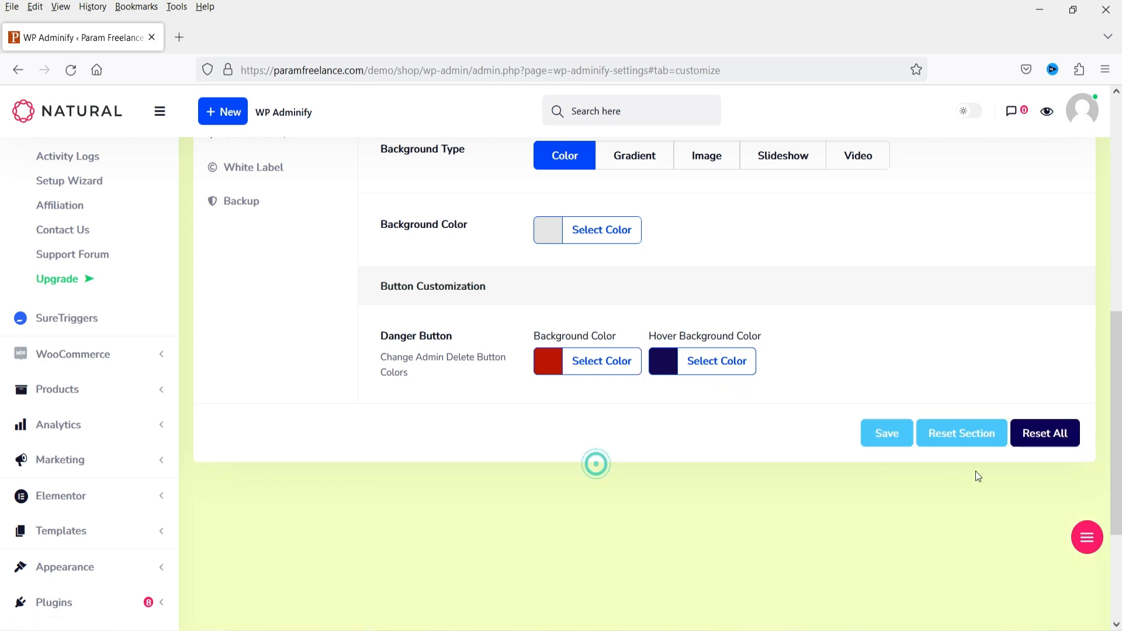
click(880, 433)
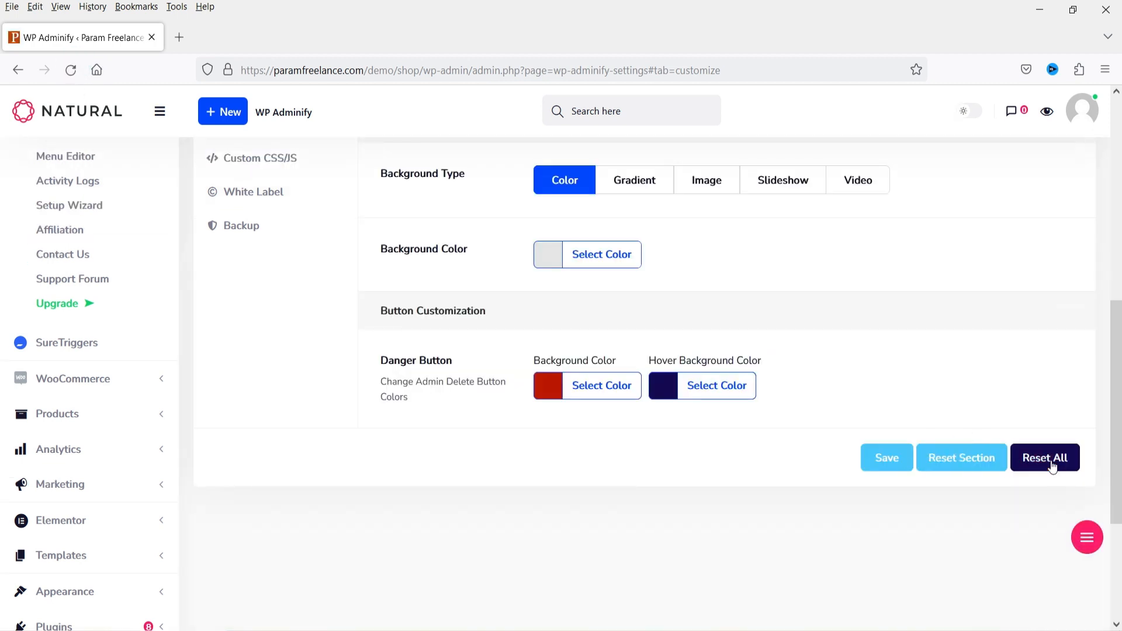
In the Logo Options, set the light logo to the NATURAL image brightening-gel-creme-logo-1-1-1-1.svg from the media library.
scroll(956, 256, up, 7)
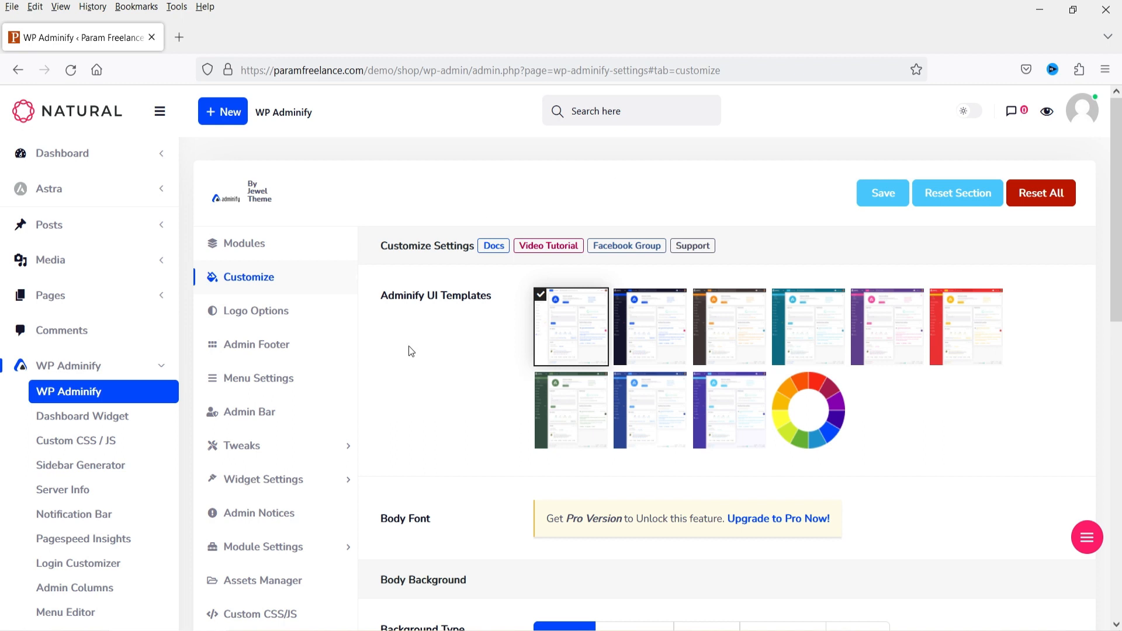
click(258, 316)
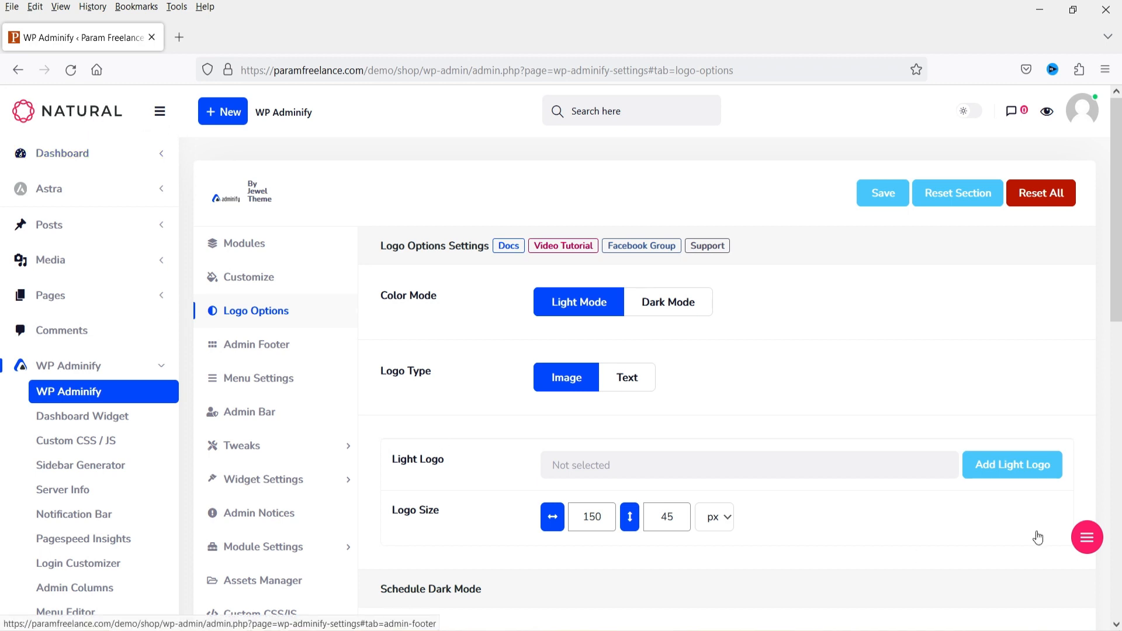
click(1005, 471)
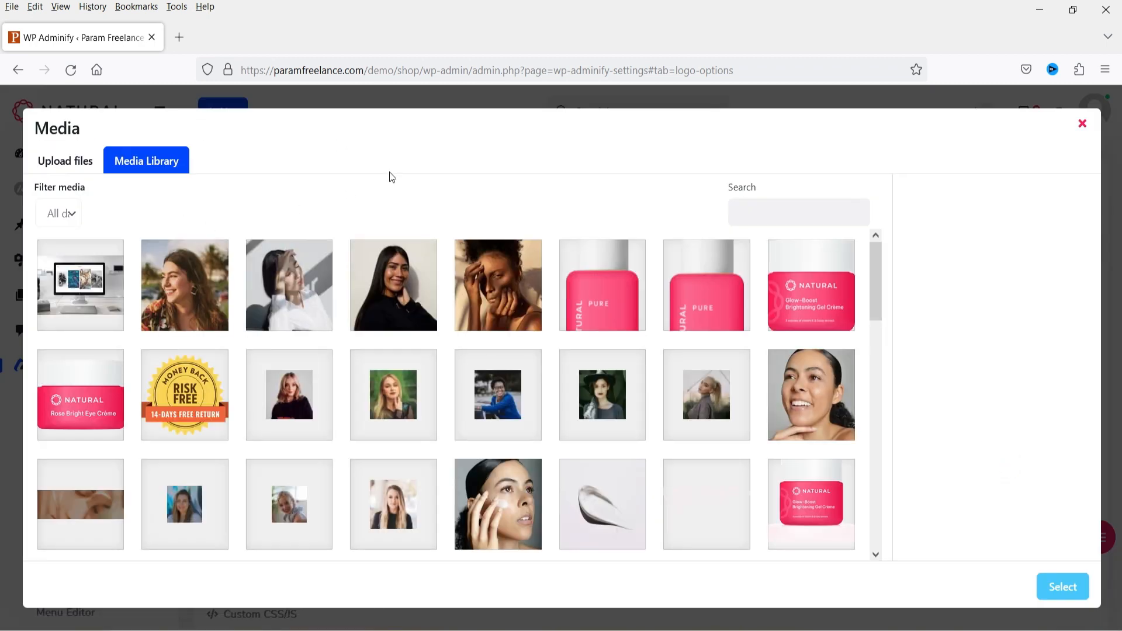
scroll(585, 334, down, 2)
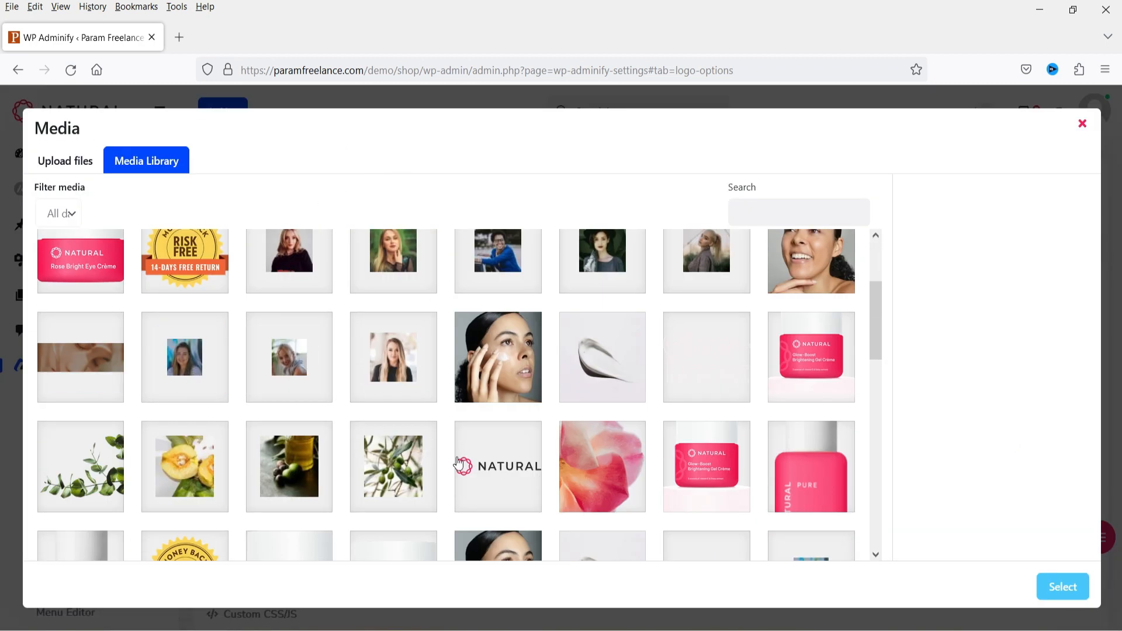
click(502, 465)
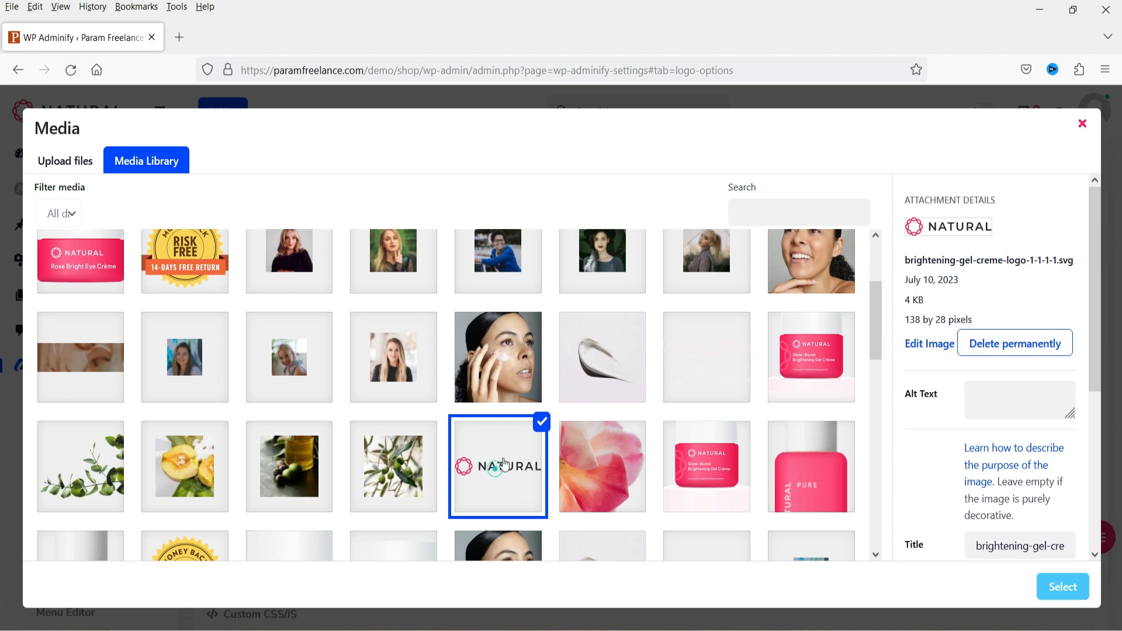
click(1059, 586)
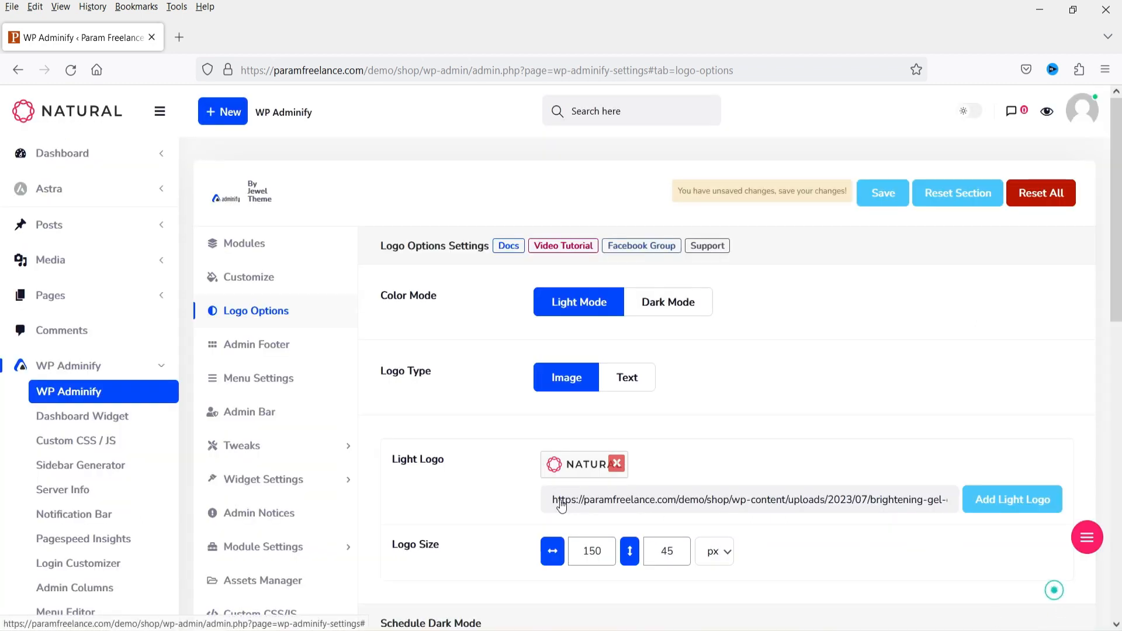
Switch the colour mode to Dark Mode and set its dark logo to the NATURAL image from the media library.
click(686, 308)
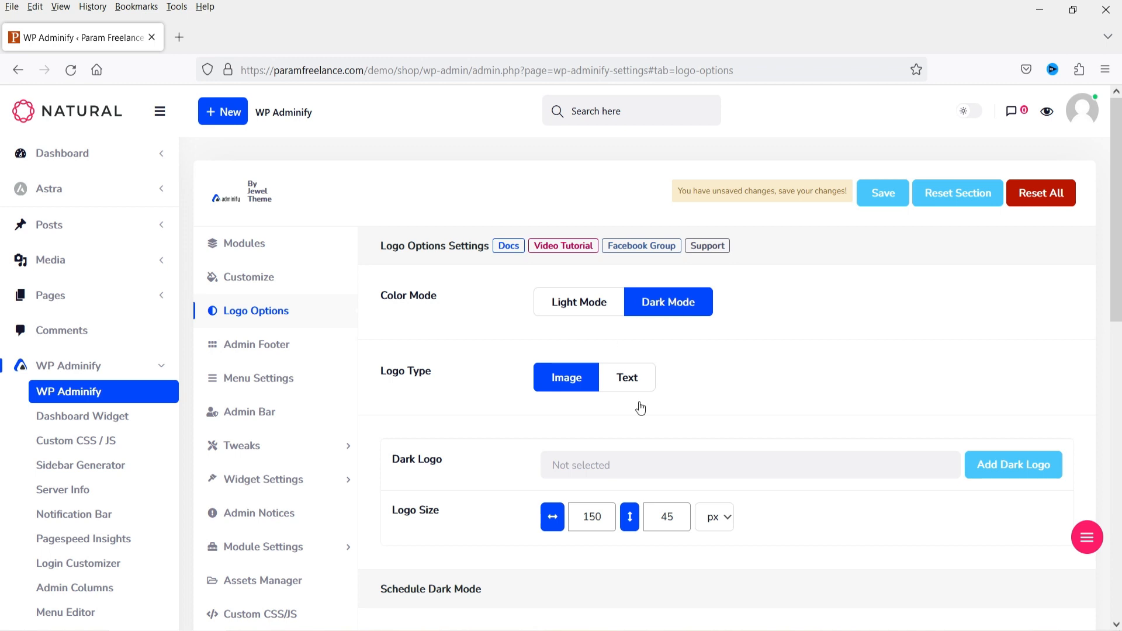
click(999, 474)
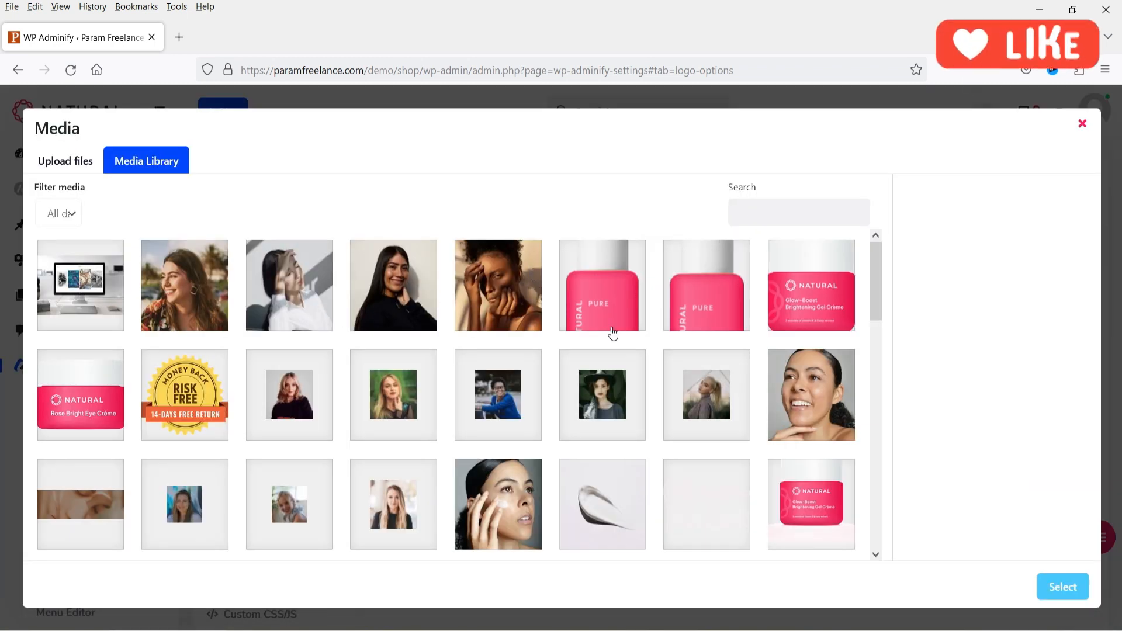
scroll(611, 333, down, 3)
click(484, 378)
scroll(543, 368, down, 5)
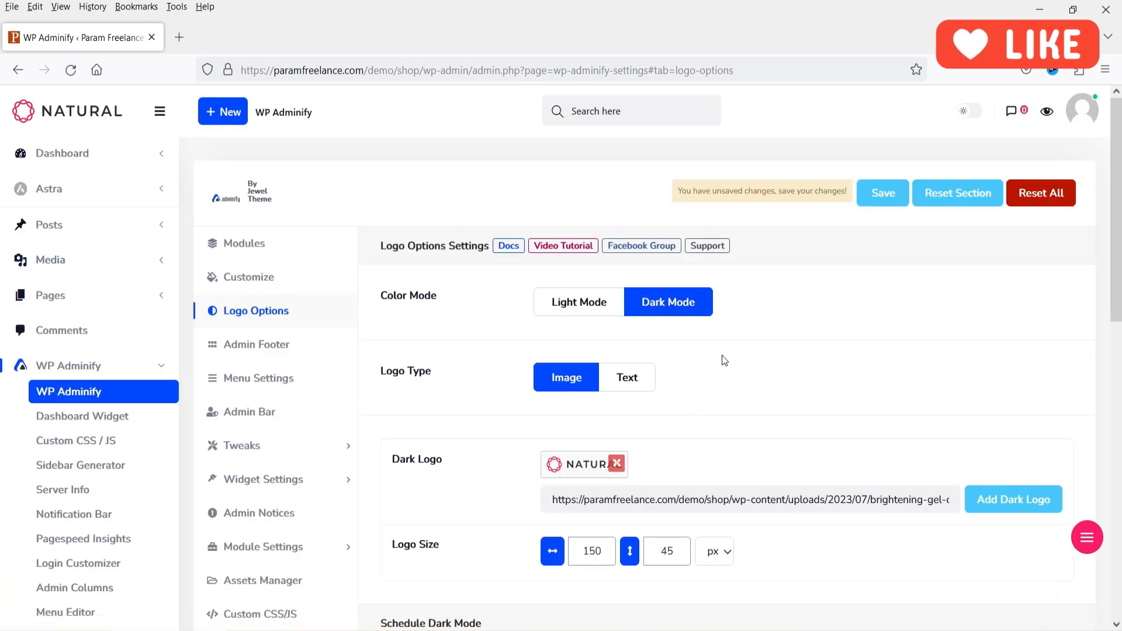
Change the dark mode logo type to Text with the logo text "Param Freelance" and save the settings.
click(633, 387)
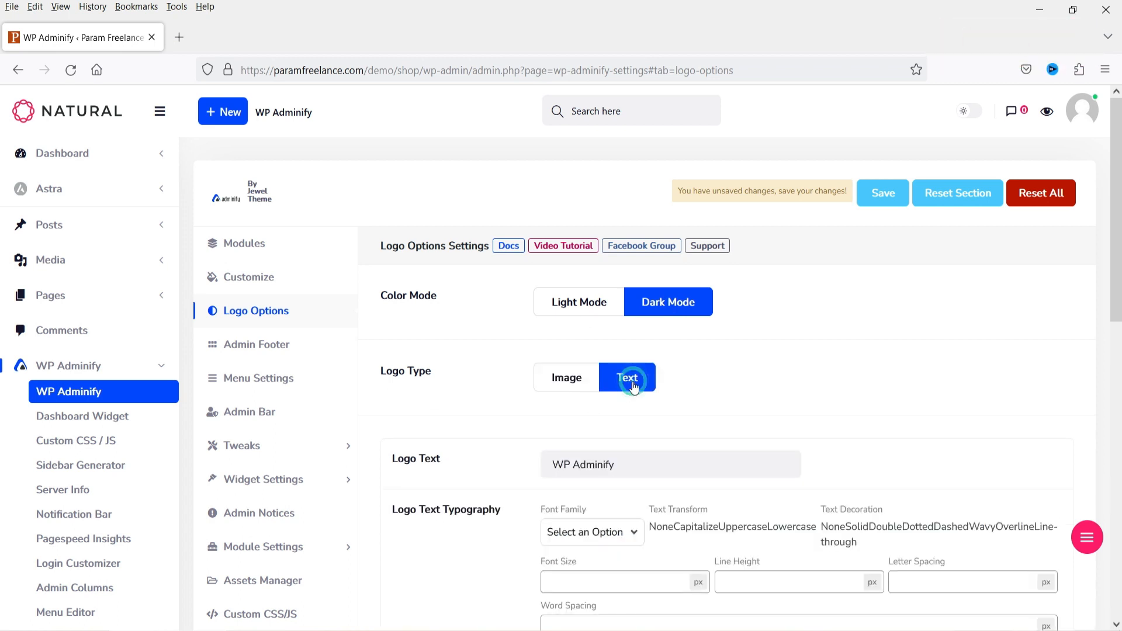
triple_click(637, 468)
text(Param Freelance)
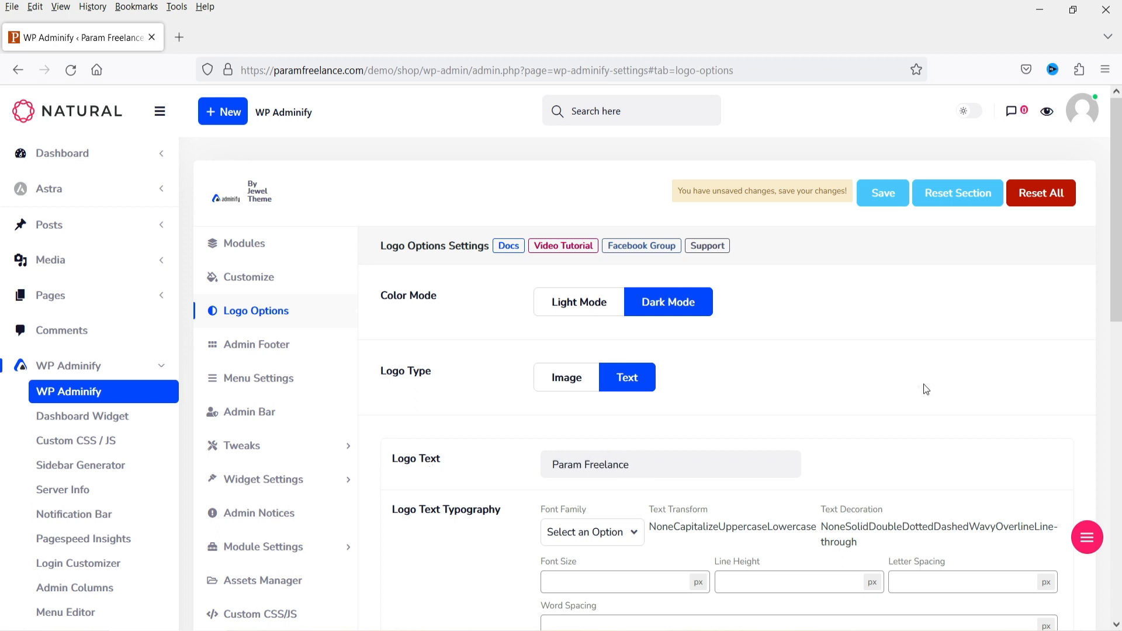
click(884, 199)
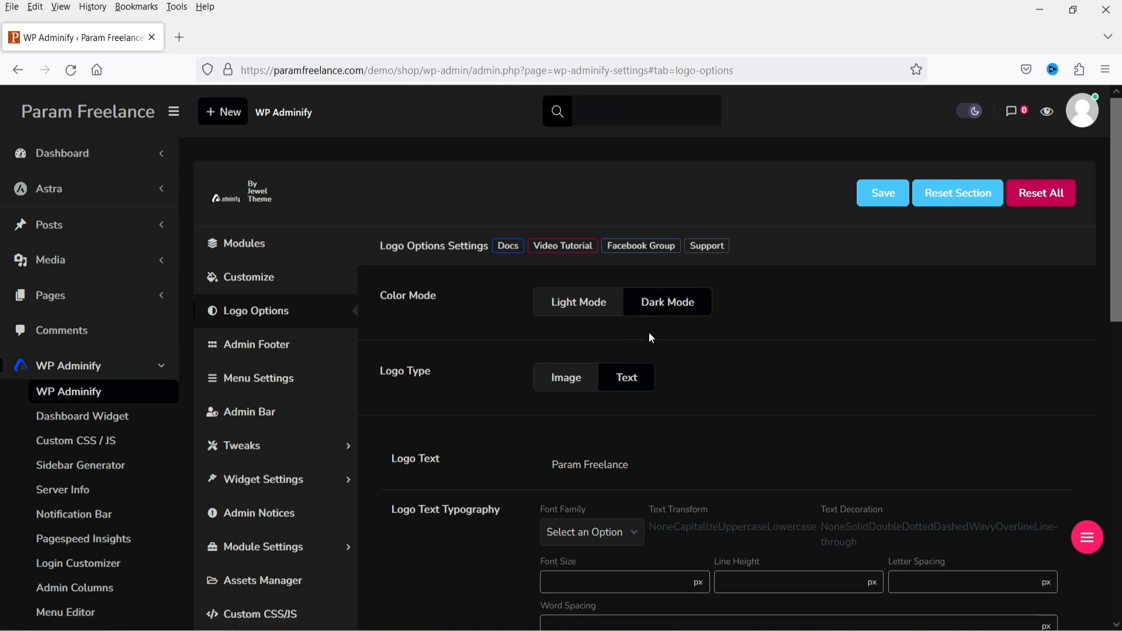
Return the admin area to light mode, set the colour mode to Light Mode with an Image logo, and save.
click(964, 117)
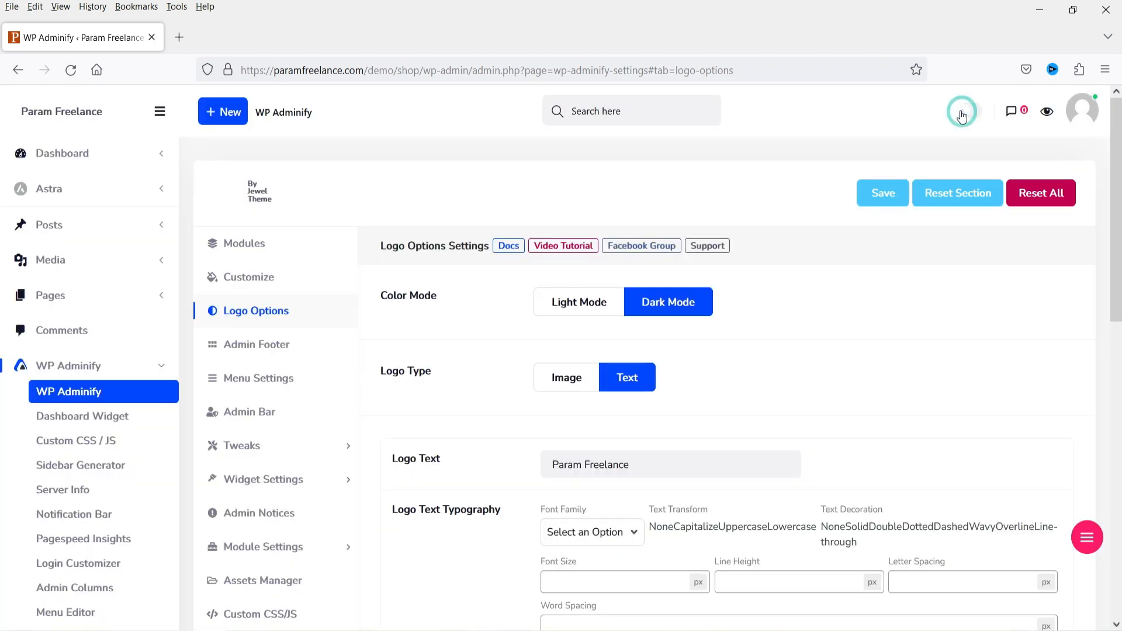
click(578, 308)
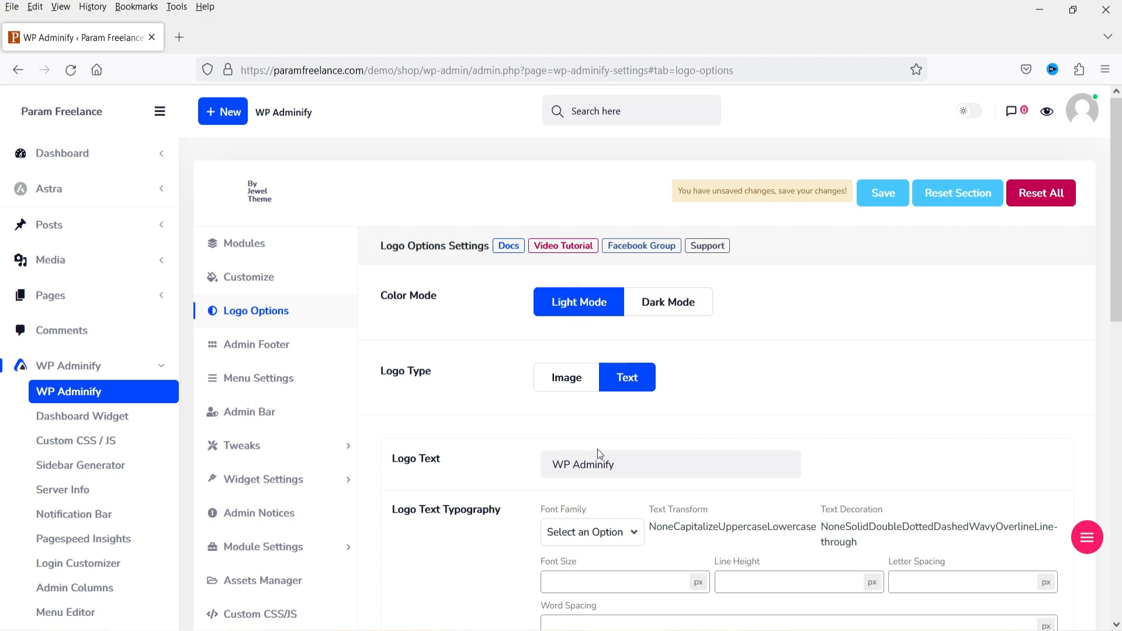
click(644, 475)
click(570, 383)
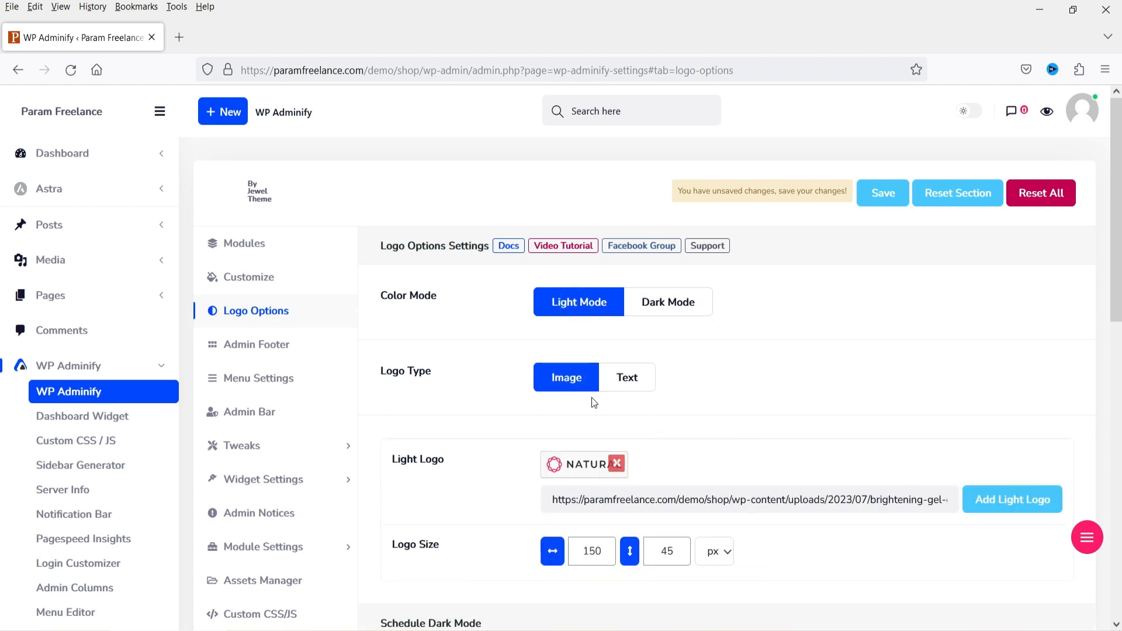
click(881, 195)
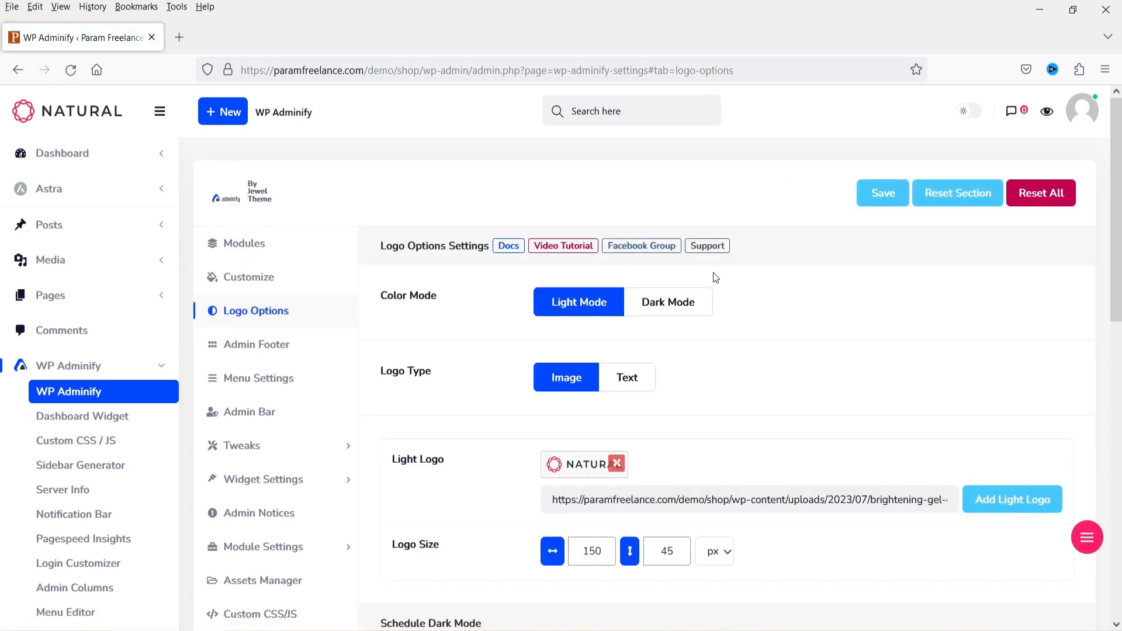
Open the Admin Footer settings and review their options down to the footer text and the page footer.
click(256, 344)
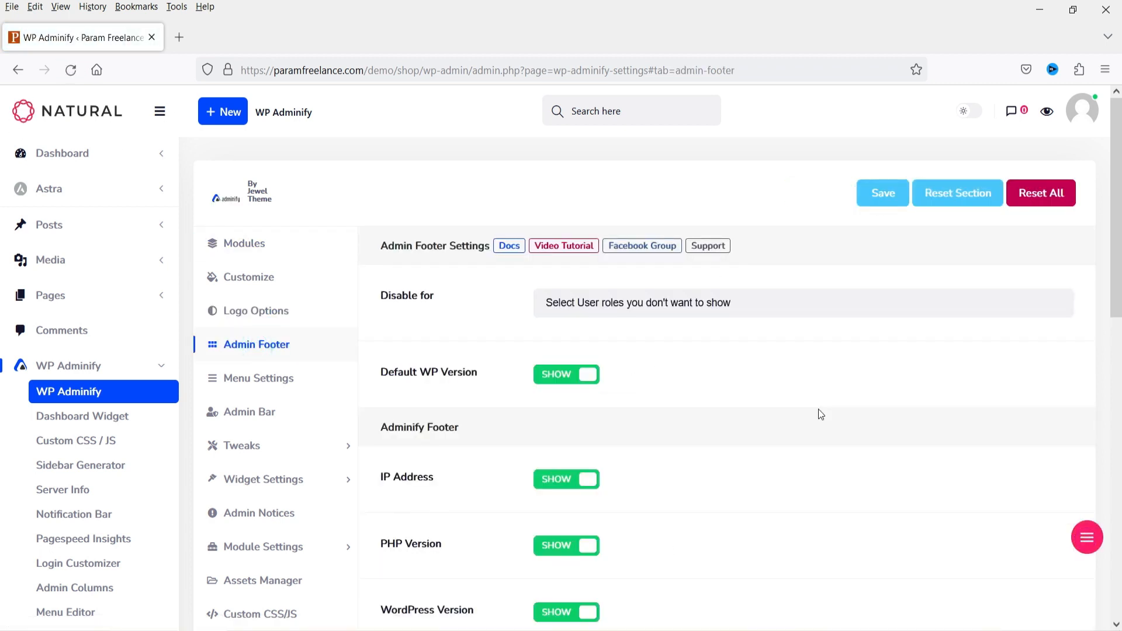
scroll(799, 395, down, 10)
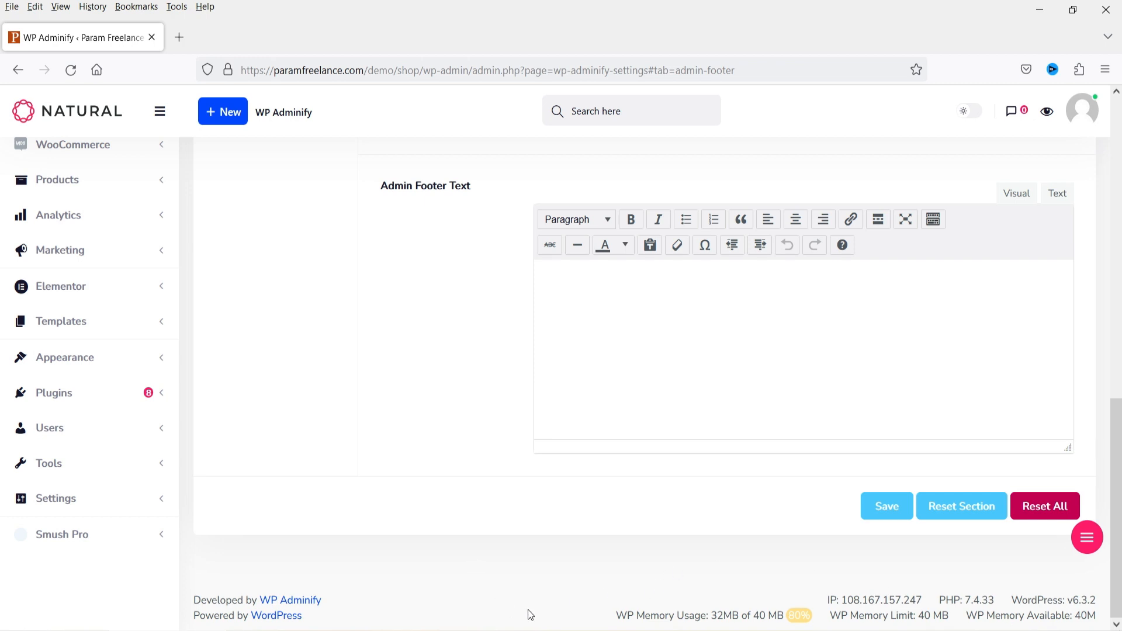
scroll(585, 363, up, 12)
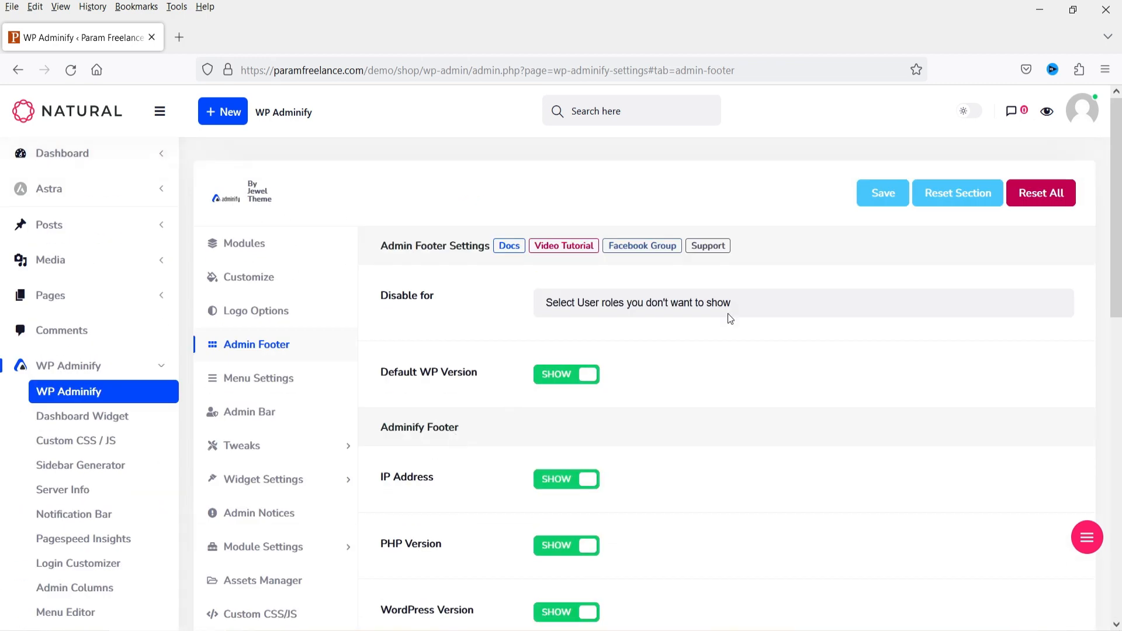
Hide the IP Address, PHP Version and WordPress Version in the Adminify footer.
scroll(685, 457, down, 3)
click(565, 323)
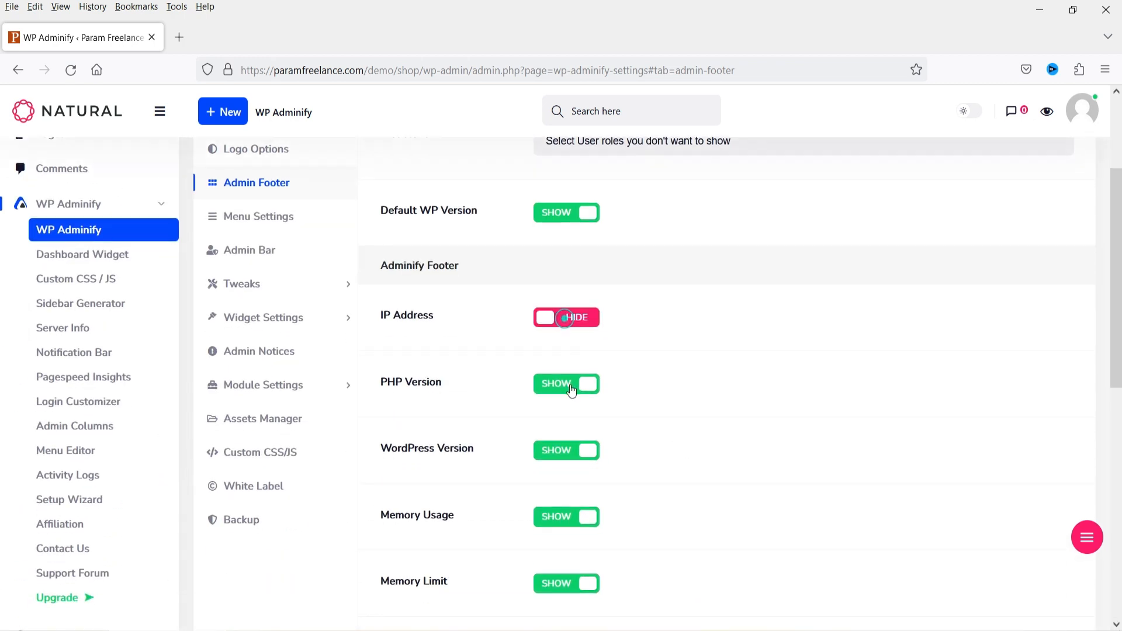
click(569, 384)
click(576, 451)
Hide Memory Usage, Memory Limit and Memory Available in the footer, then save the settings and reload the page.
scroll(627, 401, down, 4)
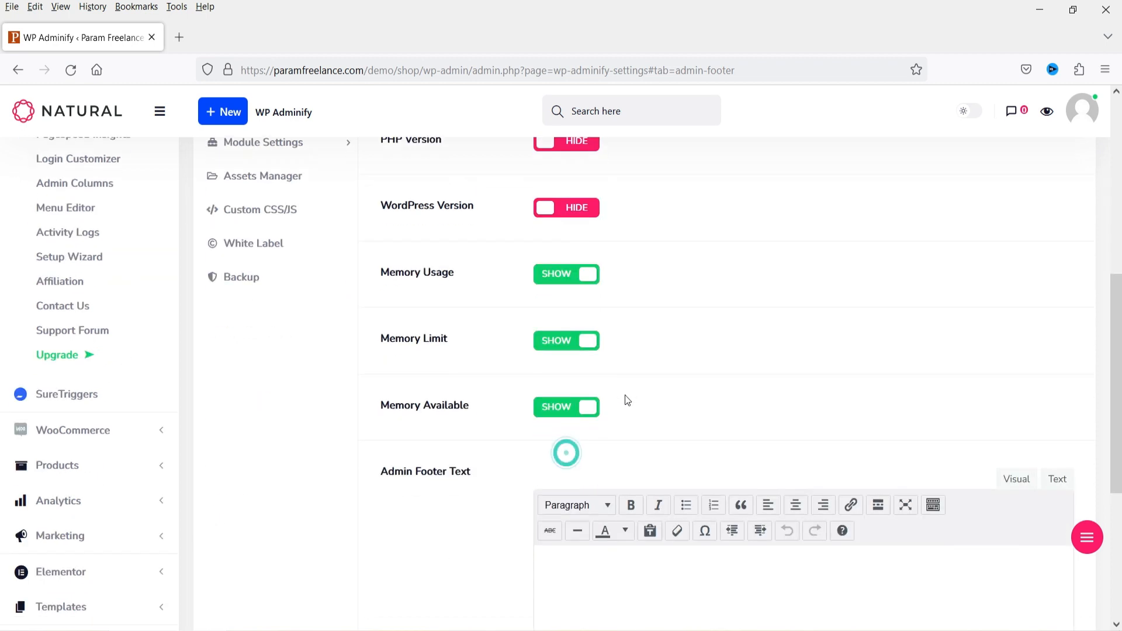
click(570, 276)
click(565, 342)
click(566, 414)
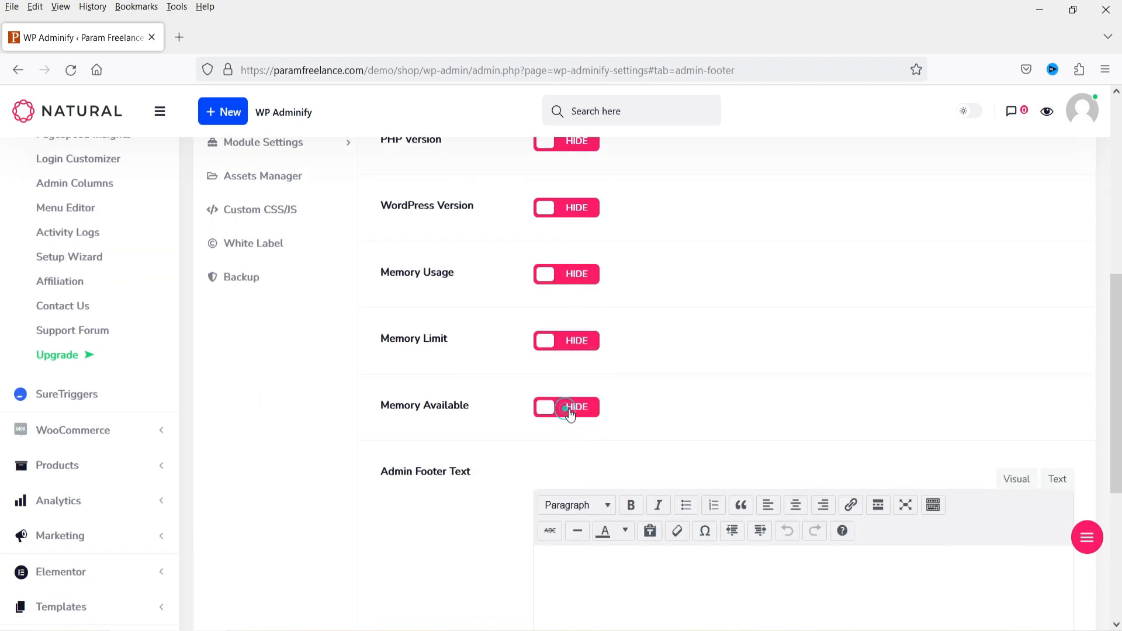
scroll(772, 369, down, 4)
click(875, 546)
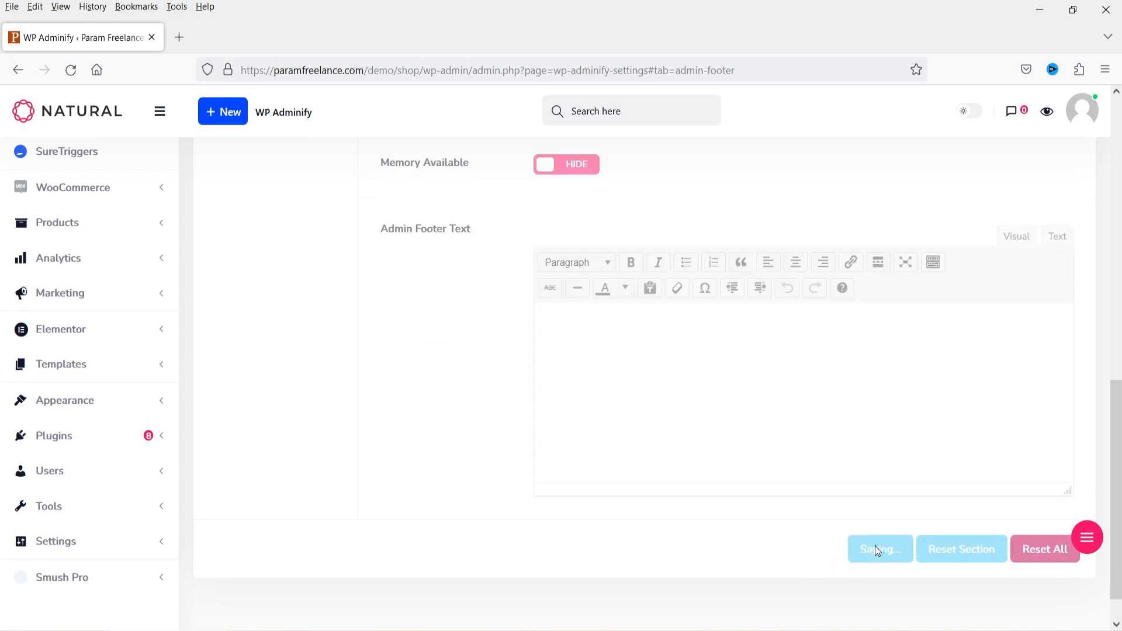
click(80, 73)
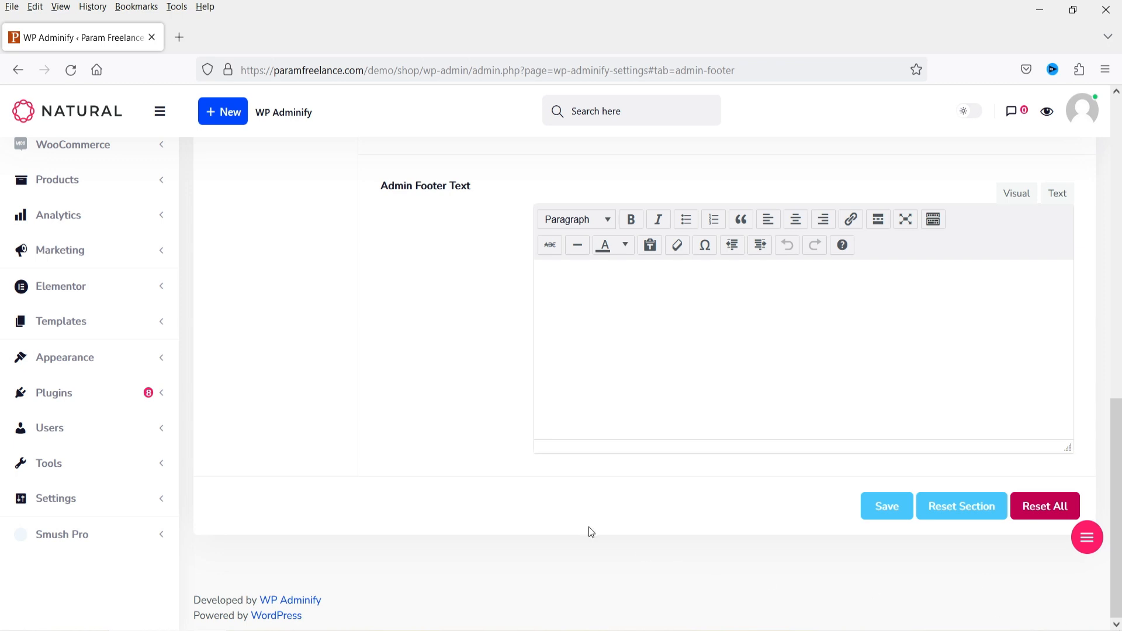
Open the WordPress Dashboard in a new browser tab and collapse its WooCommerce Setup widget.
scroll(590, 531, up, 15)
right_click(64, 153)
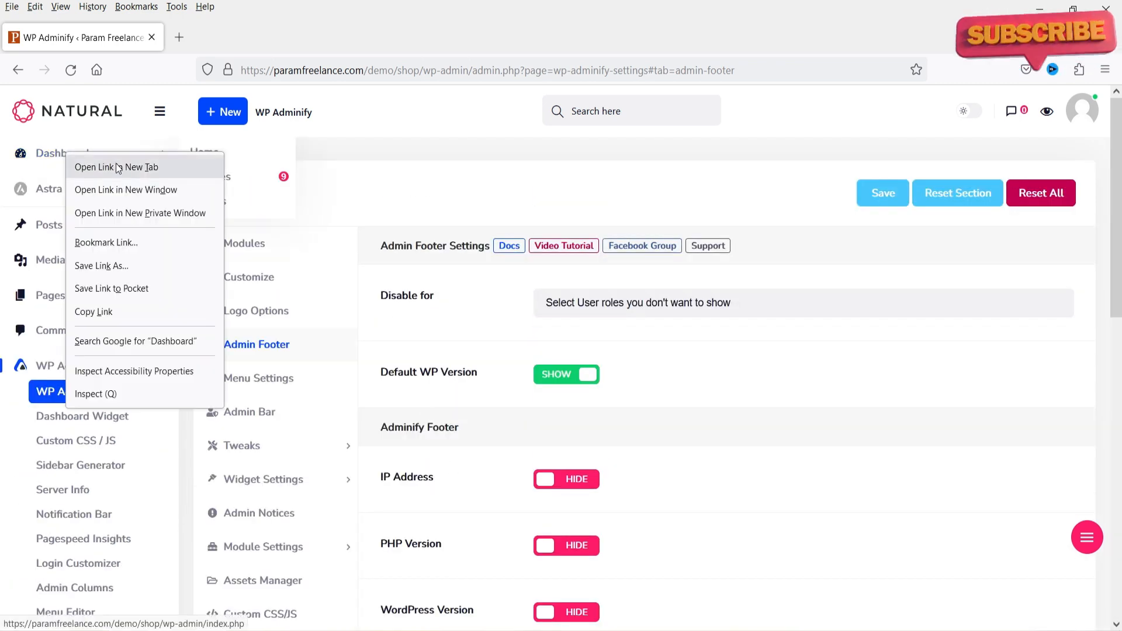
click(116, 169)
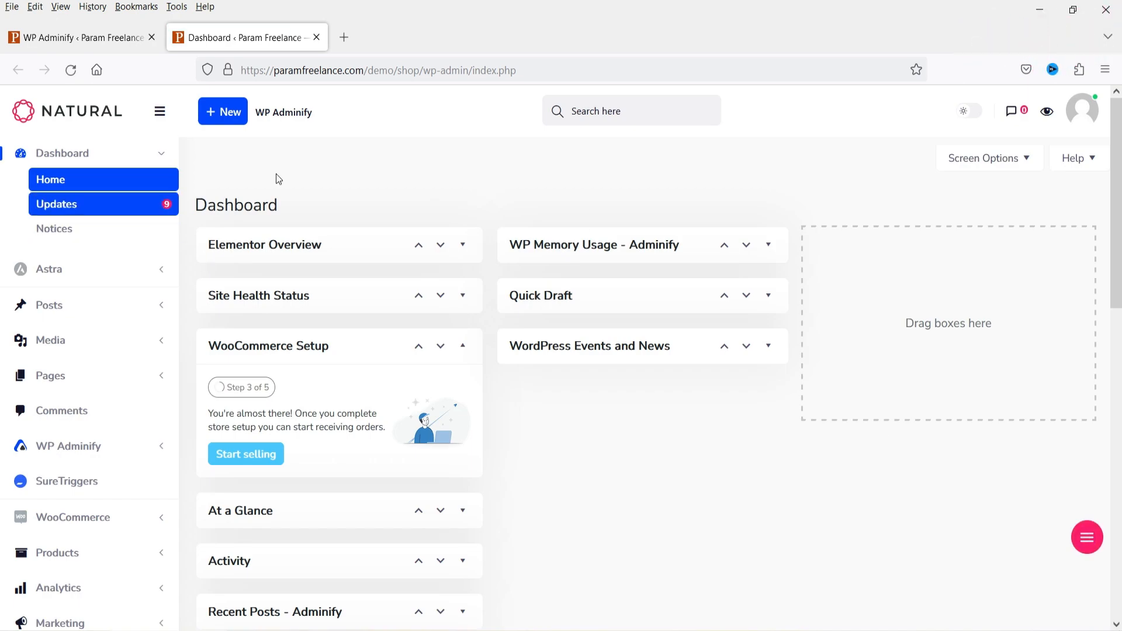
scroll(463, 278, down, 1)
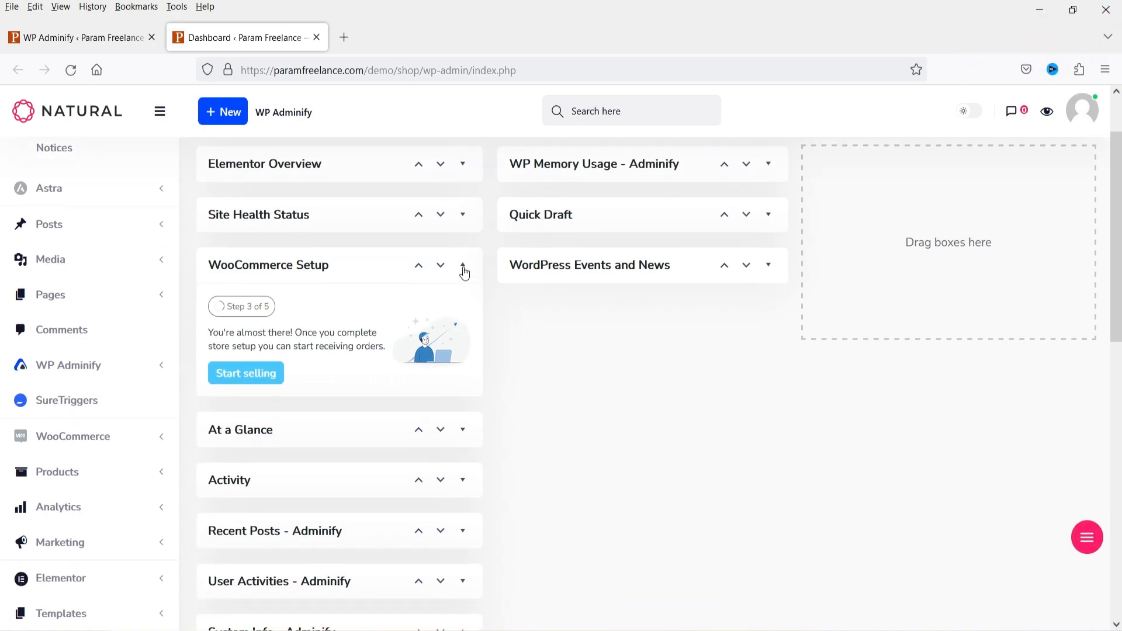
click(464, 271)
Examine the Recent Posts, User Activities and System Info widgets that Adminify adds to the Dashboard.
scroll(595, 361, down, 3)
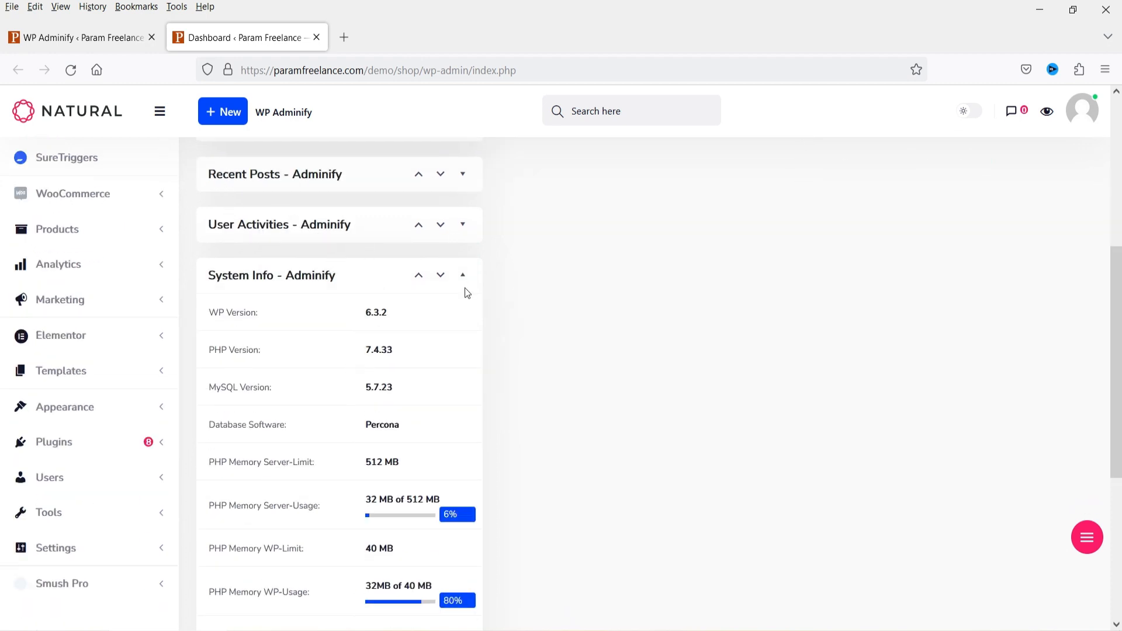
click(471, 181)
click(471, 181)
click(463, 224)
click(464, 226)
scroll(297, 333, down, 4)
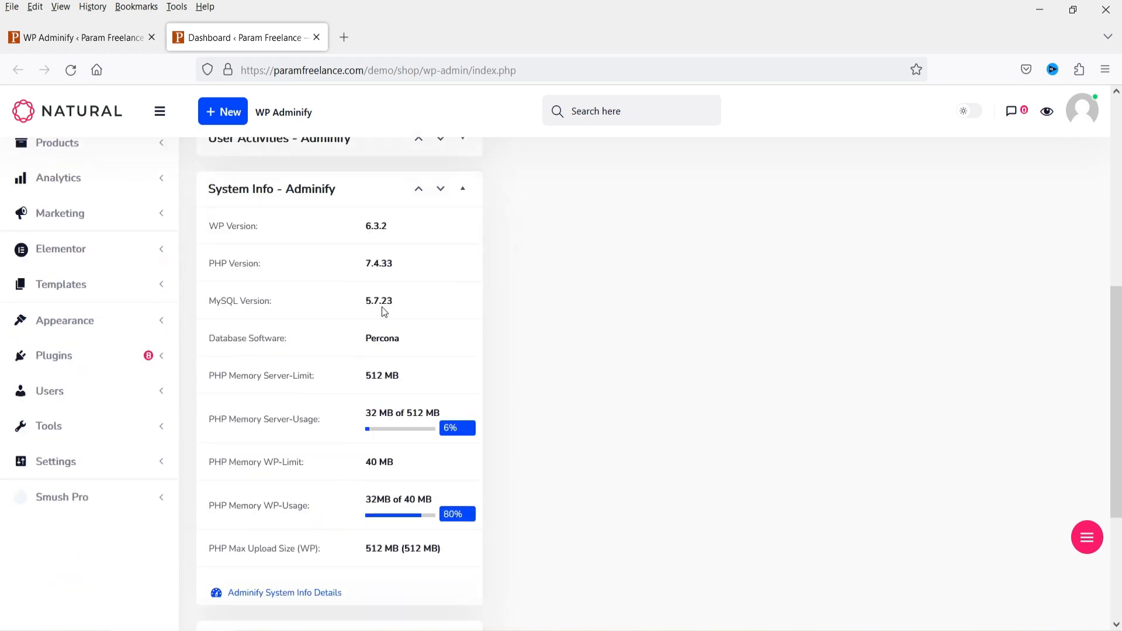
scroll(363, 316, up, 3)
scroll(374, 342, down, 4)
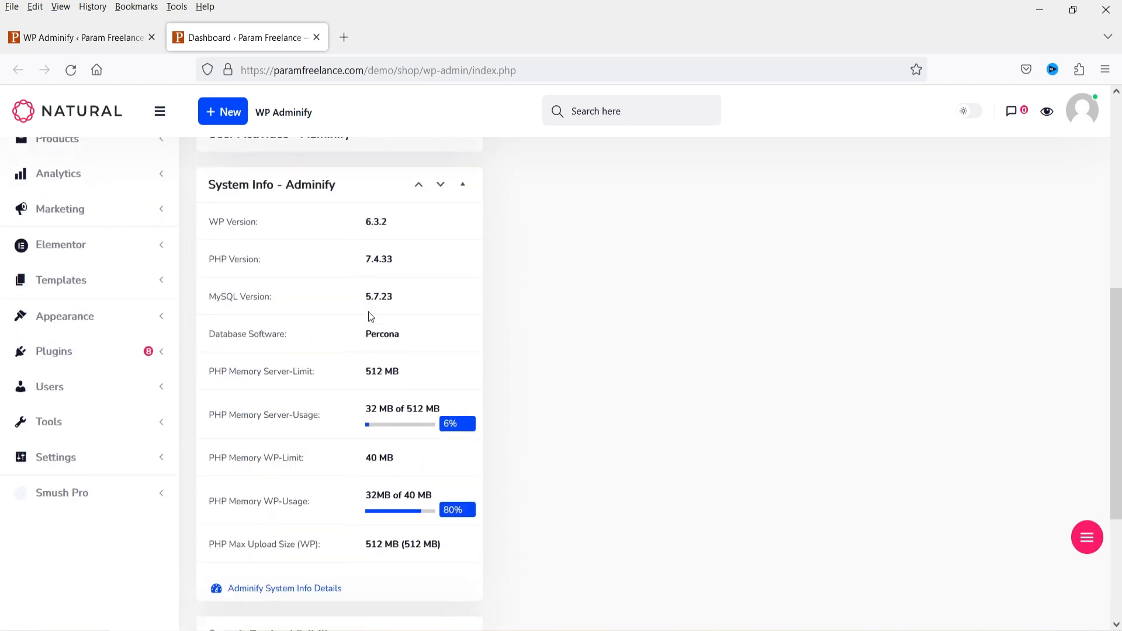
Try the Horizontal Menu type in WP Adminify's Menu Settings and switch it back to Vertical Menu.
scroll(350, 222, up, 12)
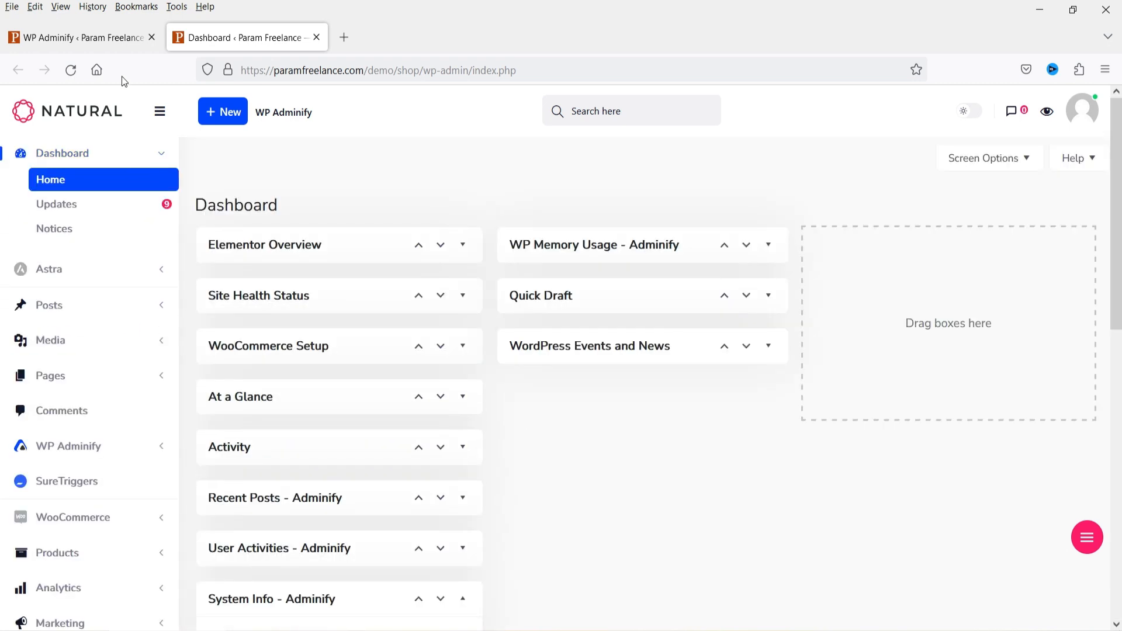
click(88, 37)
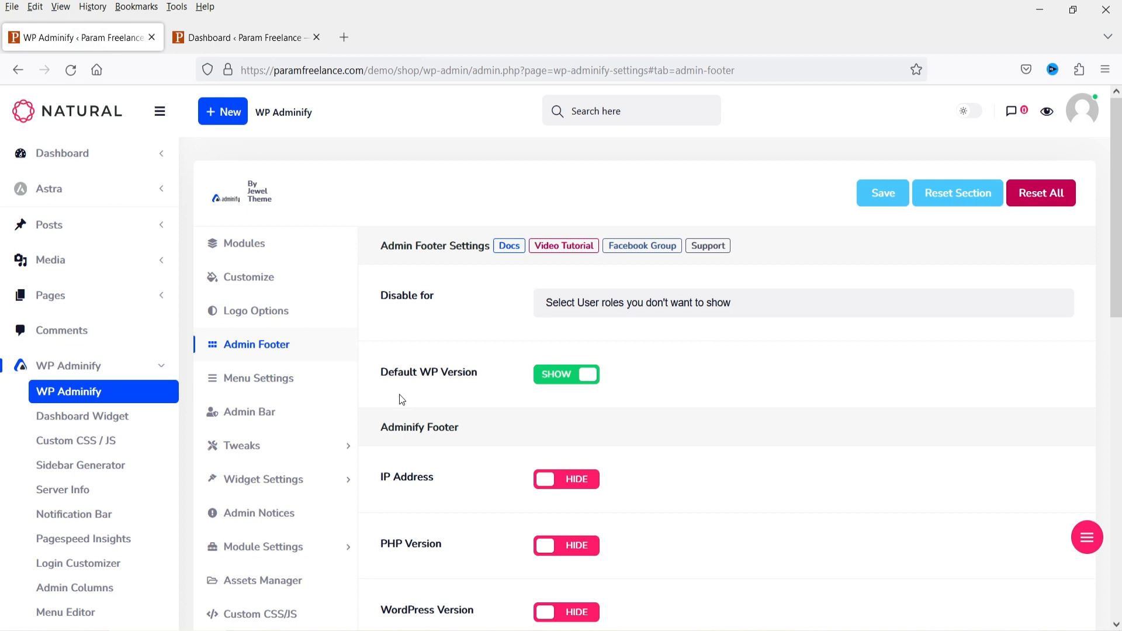
click(260, 378)
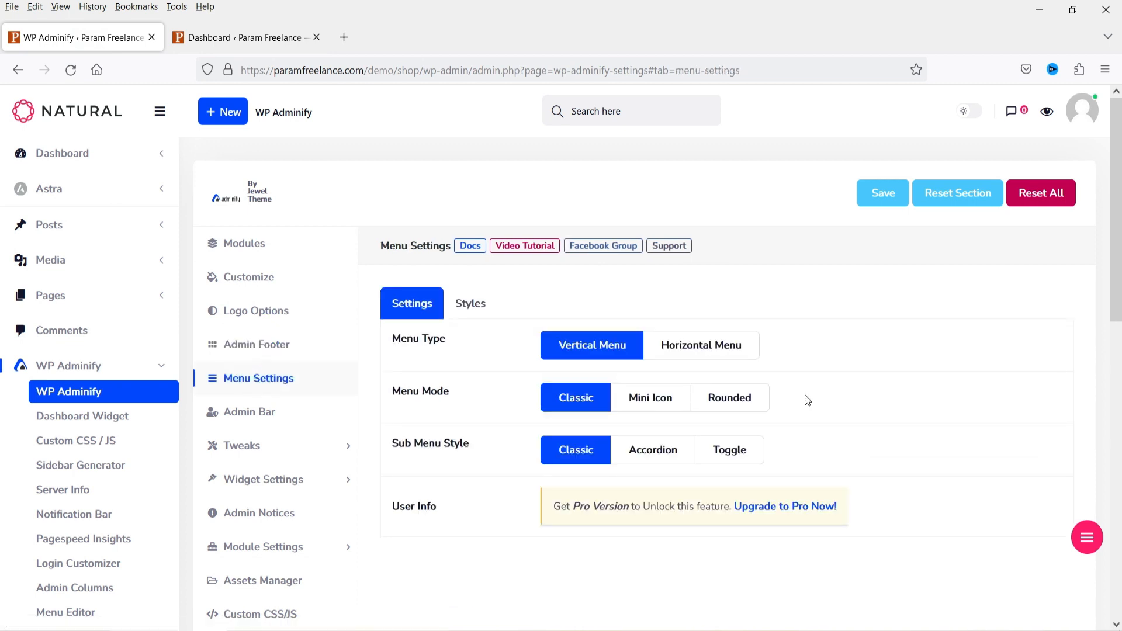
scroll(787, 392, down, 1)
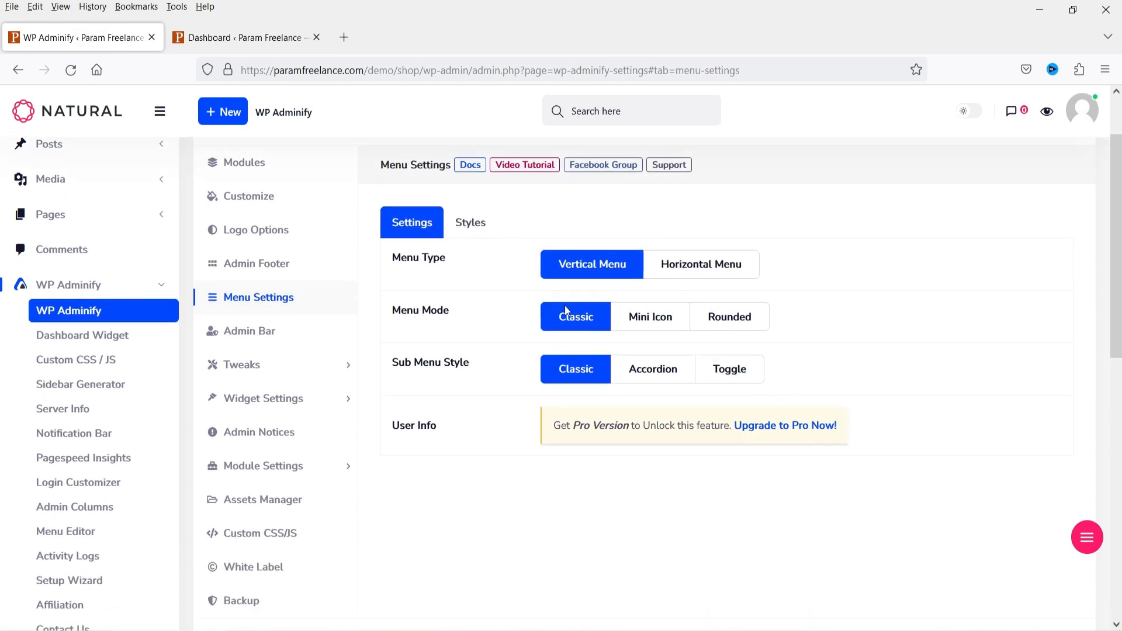
click(705, 274)
click(593, 270)
Open the Admin Bar settings and view the live website from the Dashboard to inspect its frontend admin bar.
click(257, 331)
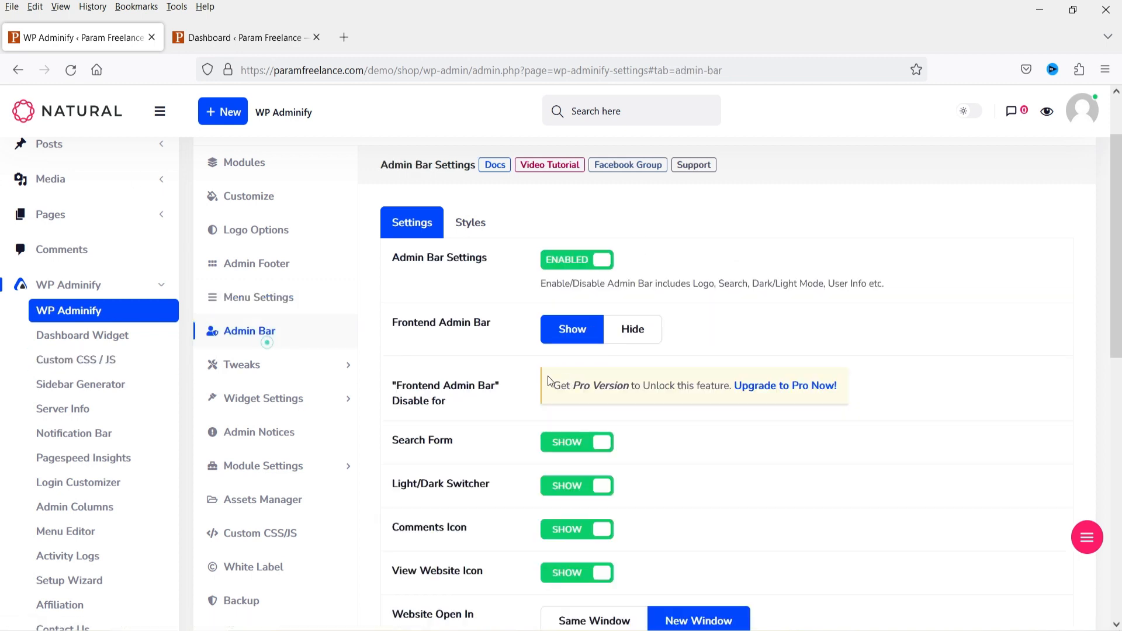
scroll(745, 246, up, 3)
click(242, 38)
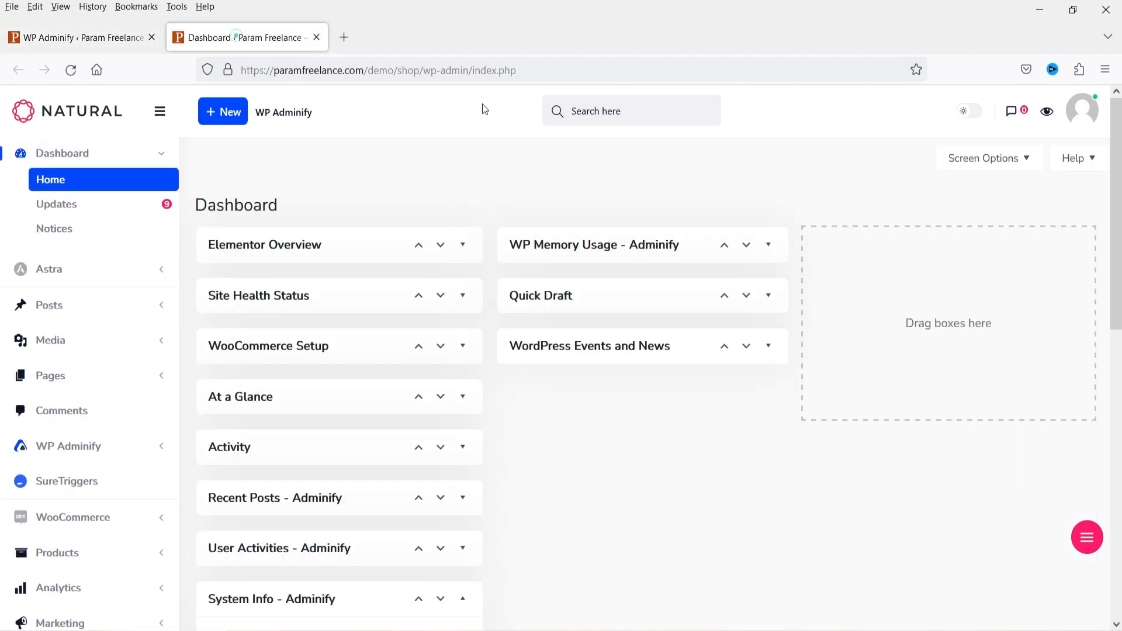
click(1046, 111)
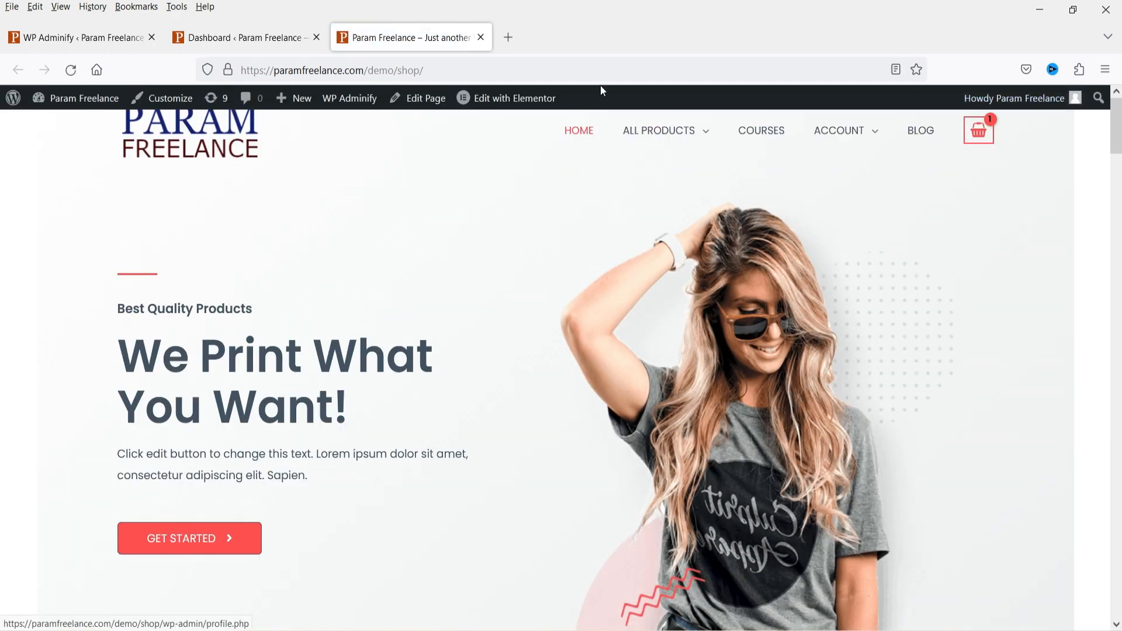
Set the Frontend Admin Bar to Hide in WP Adminify's Admin Bar settings and save.
click(33, 44)
scroll(884, 345, down, 3)
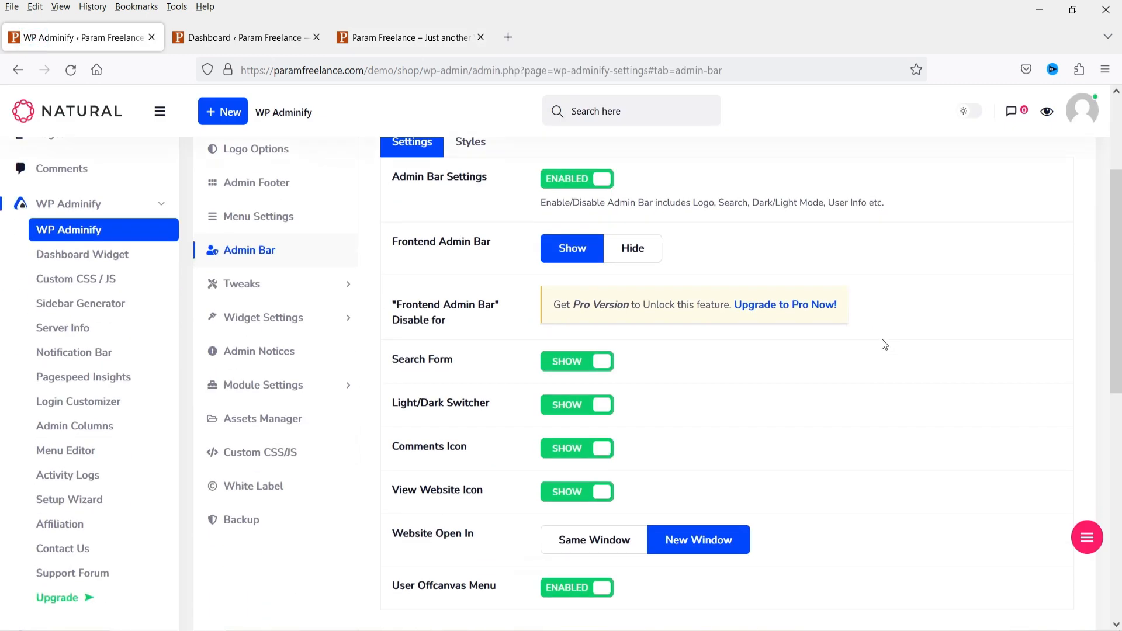
click(636, 261)
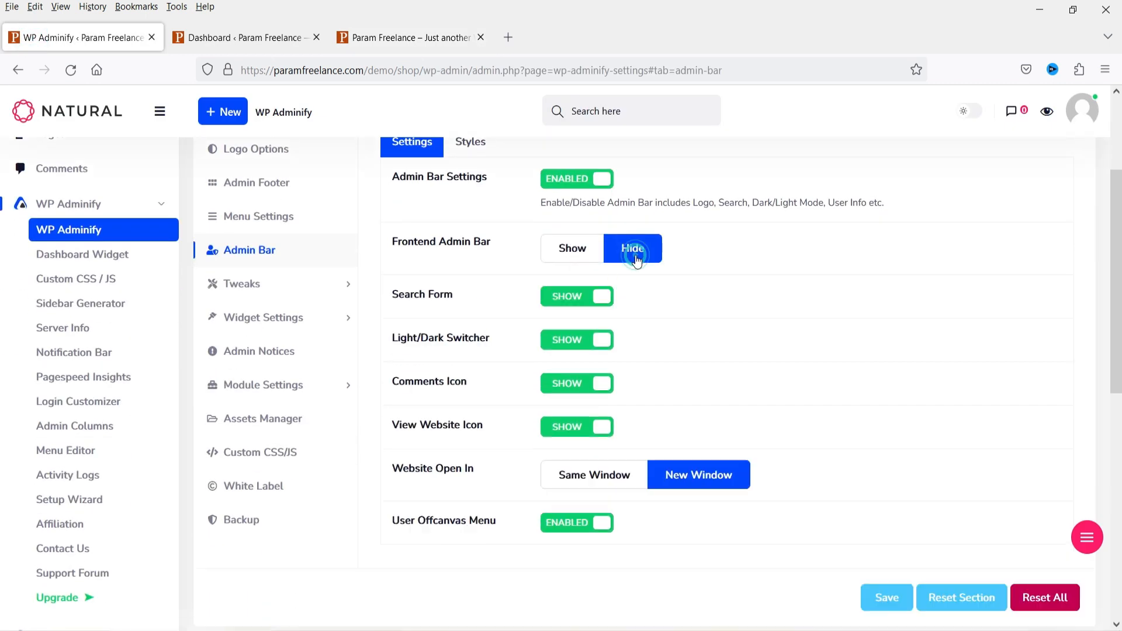
click(890, 601)
Reload the live website and check its page header for the frontend admin bar.
click(384, 38)
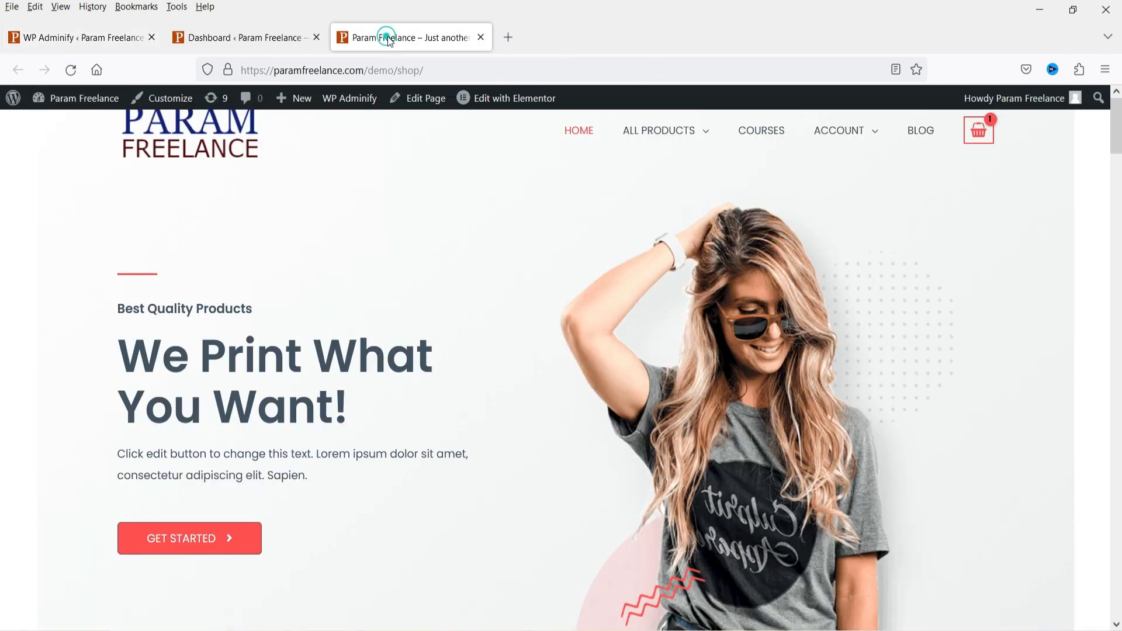
click(71, 69)
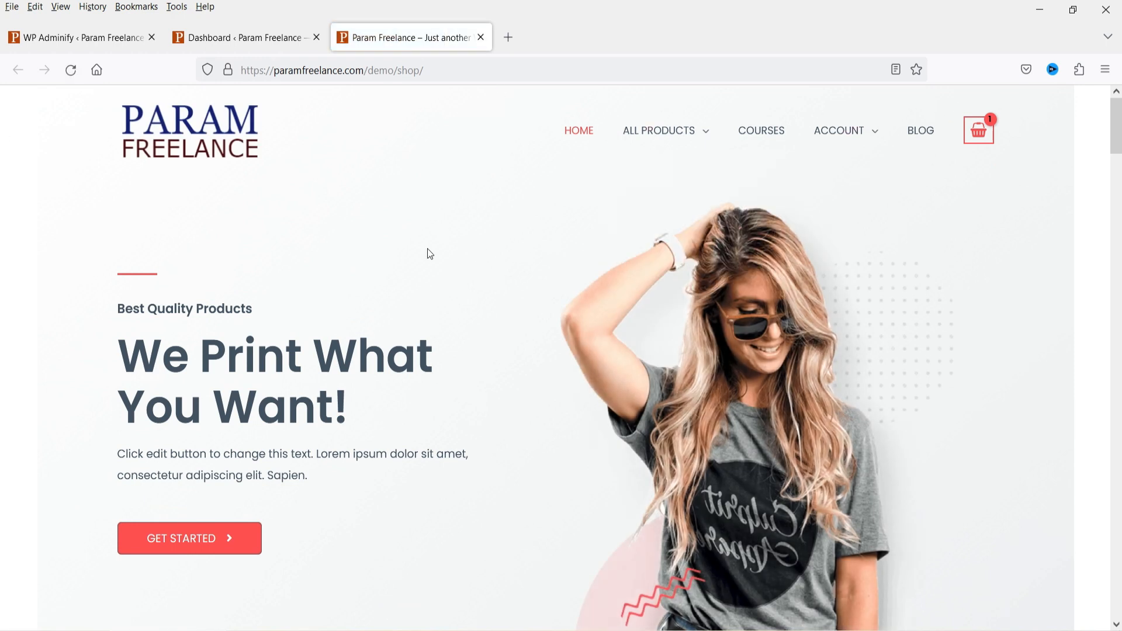
scroll(409, 251, down, 5)
scroll(381, 250, up, 5)
Set the Frontend Admin Bar back to Show in the Admin Bar settings.
click(75, 37)
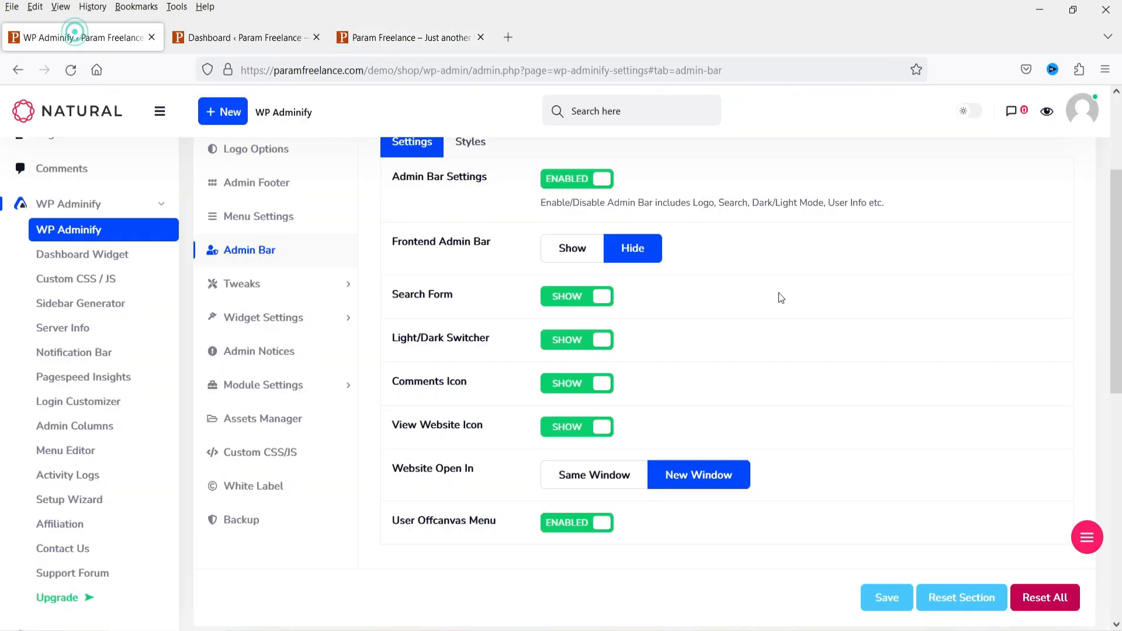
click(579, 250)
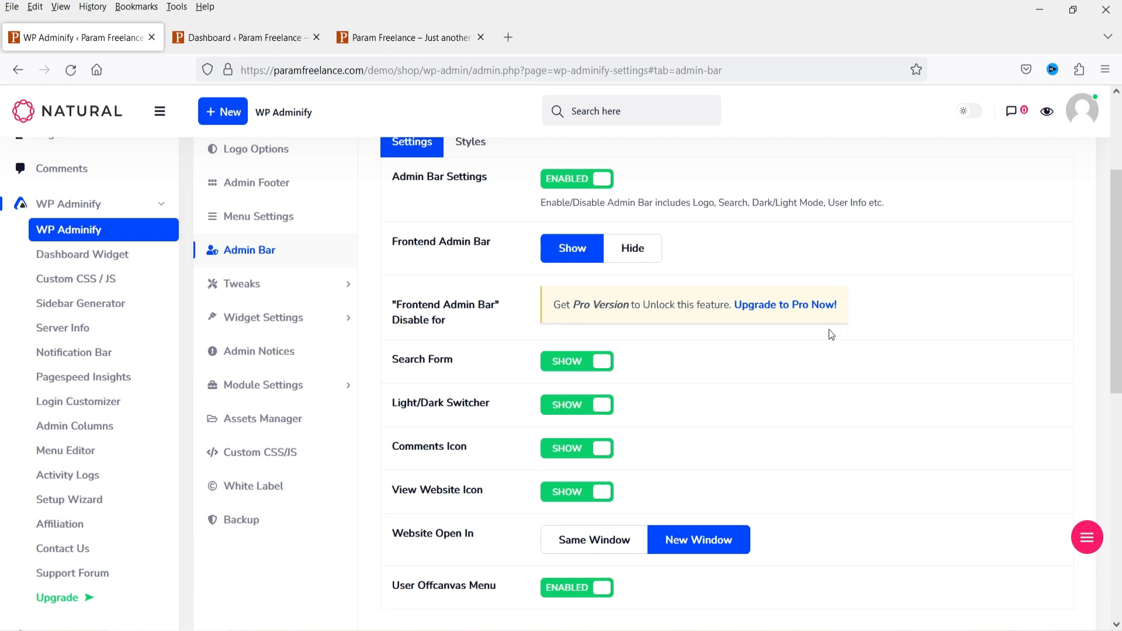
scroll(696, 358, down, 3)
scroll(696, 358, up, 3)
Preview the dark mode, return to light mode, and set the Light/Dark Switcher to Hide.
click(961, 117)
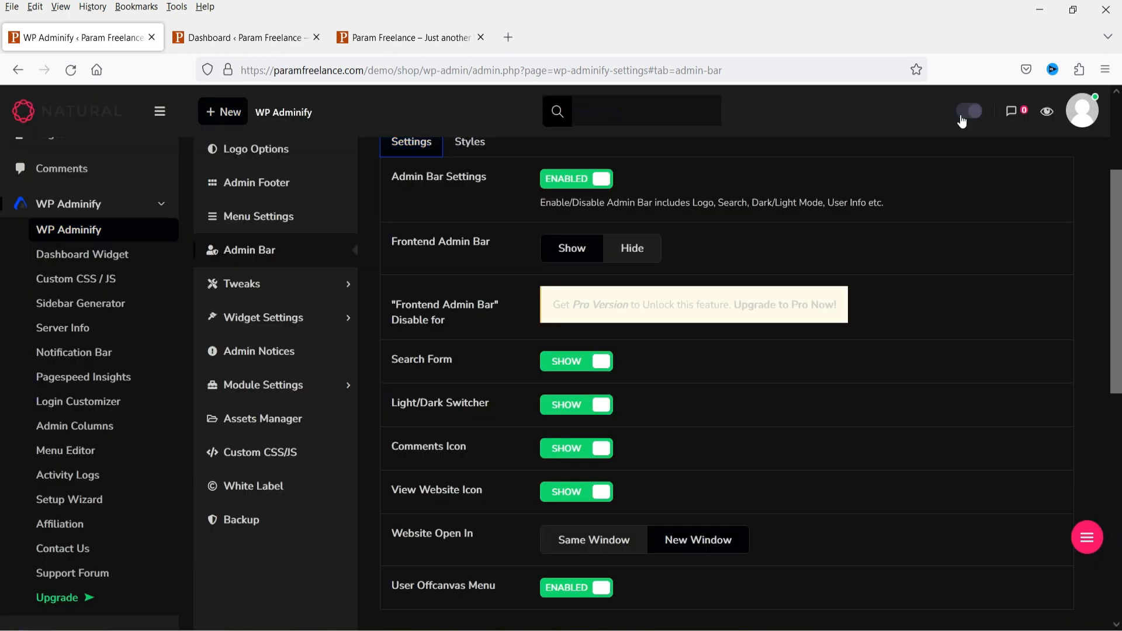
click(961, 119)
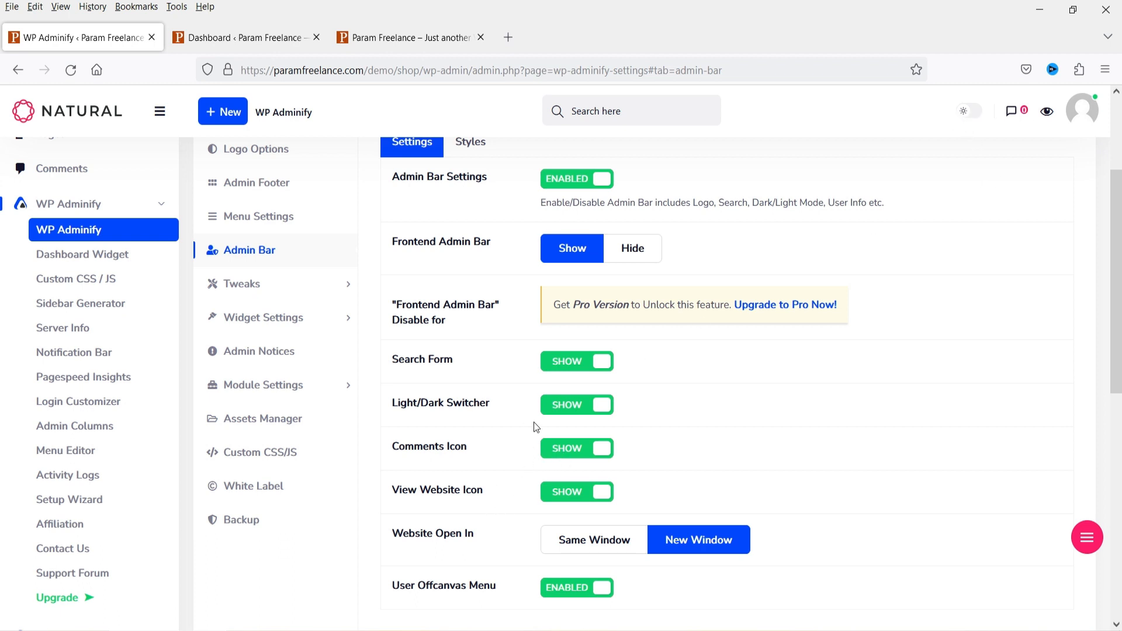
click(562, 413)
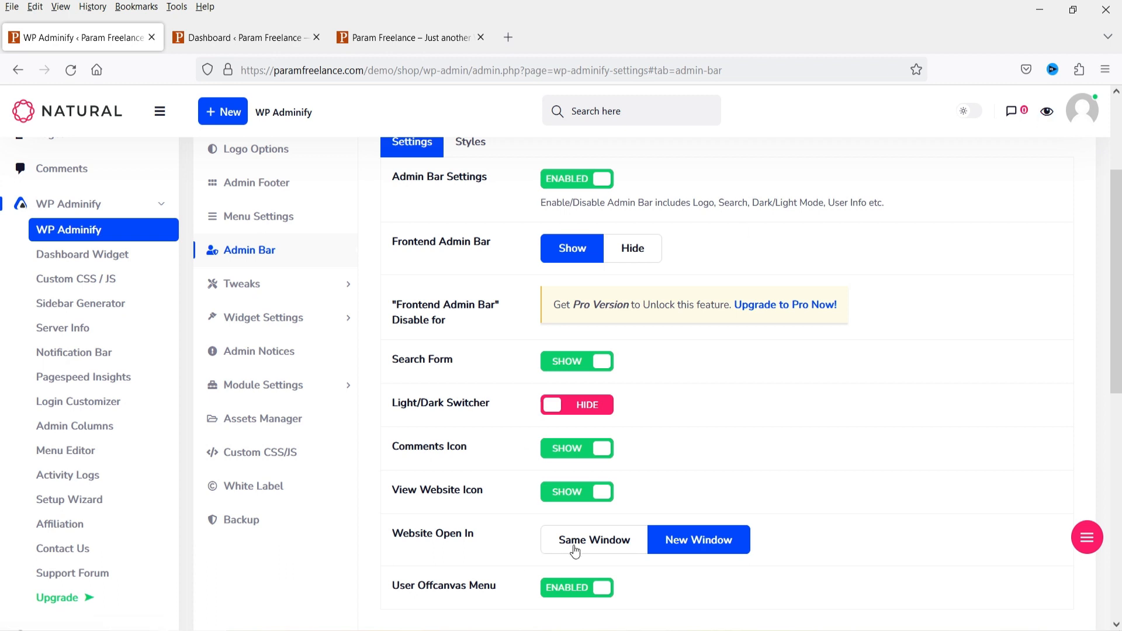
Open the User Offcanvas Menu from the profile picture and examine its profile links, updates and preferences.
scroll(725, 555, down, 5)
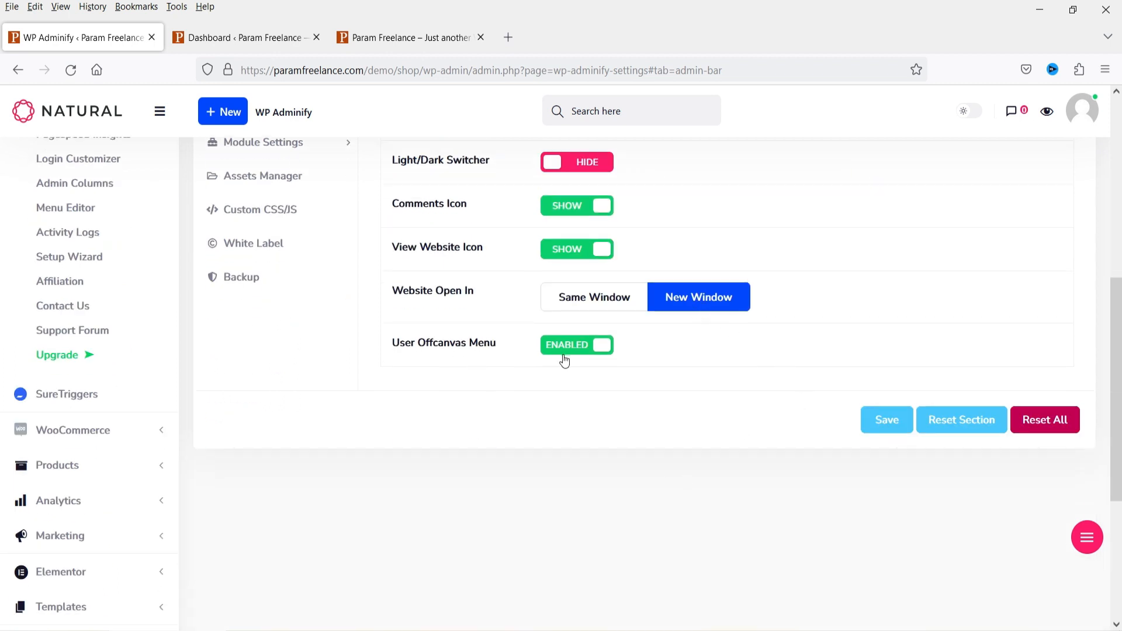
scroll(584, 409, up, 8)
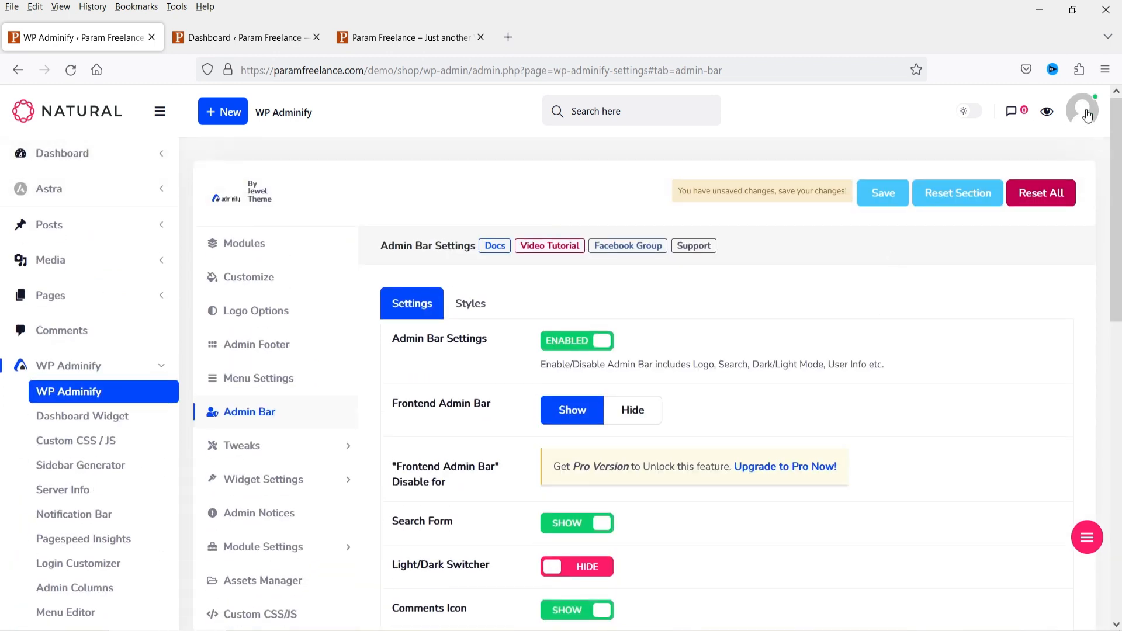
click(1086, 115)
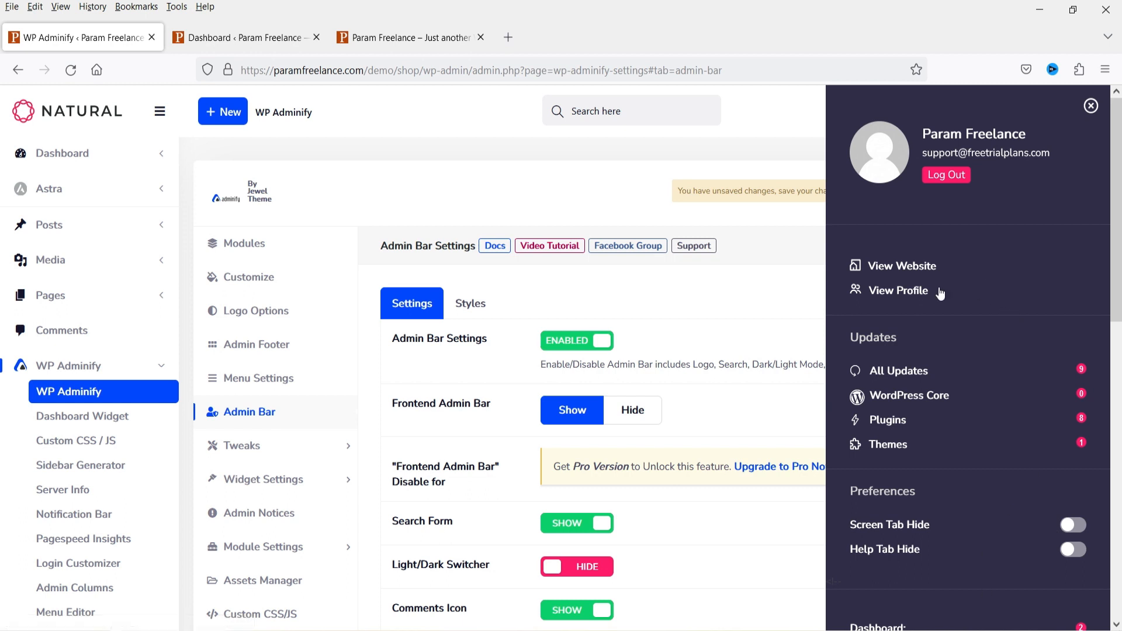
scroll(1021, 377, down, 2)
scroll(964, 301, up, 2)
scroll(946, 305, down, 1)
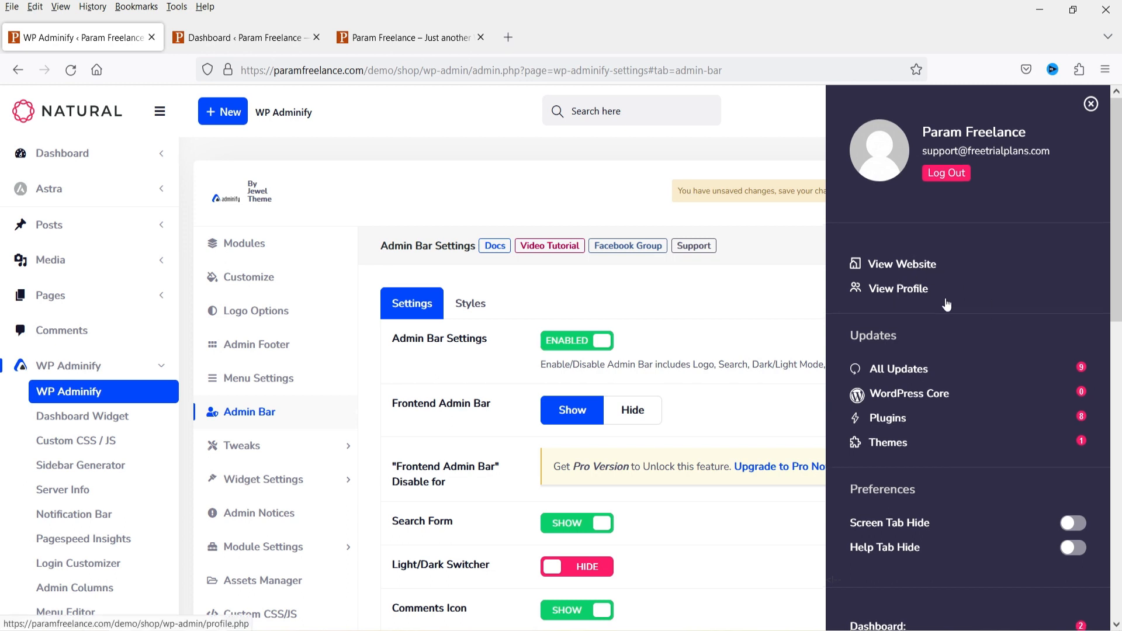
scroll(947, 304, down, 1)
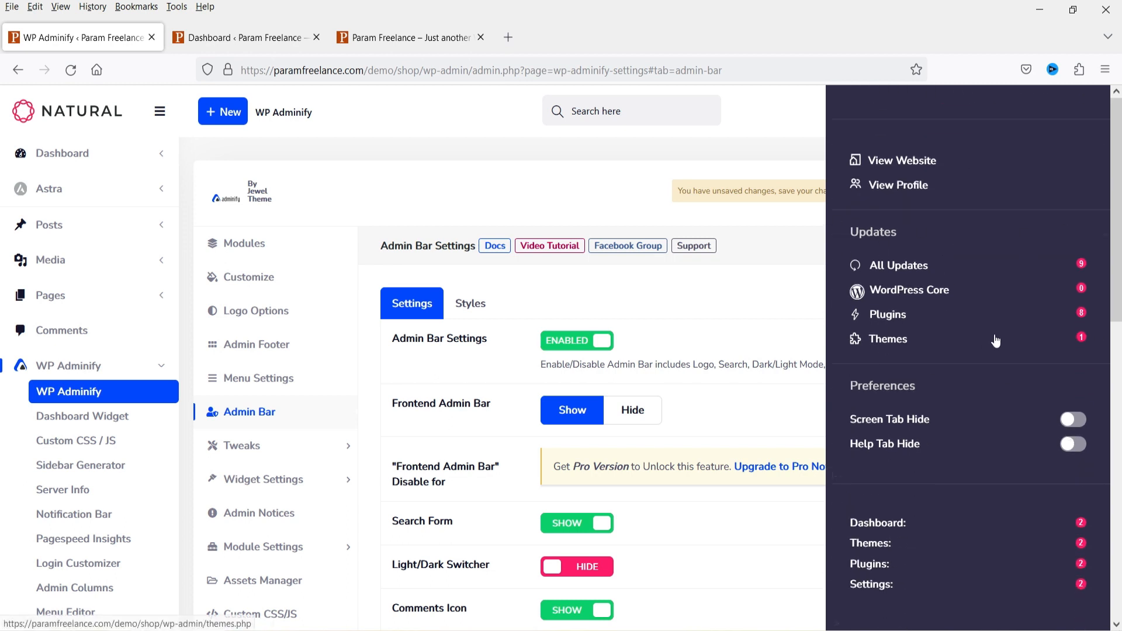
scroll(982, 345, down, 3)
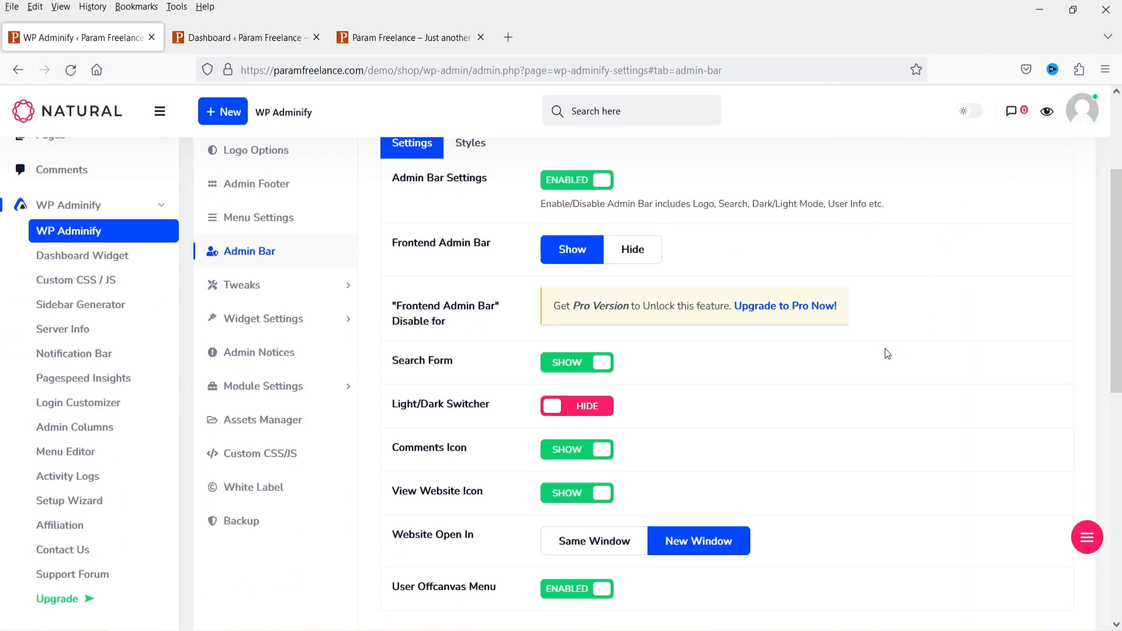
Review the Head section of Tweaks and try enabling Remove Version from Style and Script.
scroll(884, 348, up, 3)
click(271, 457)
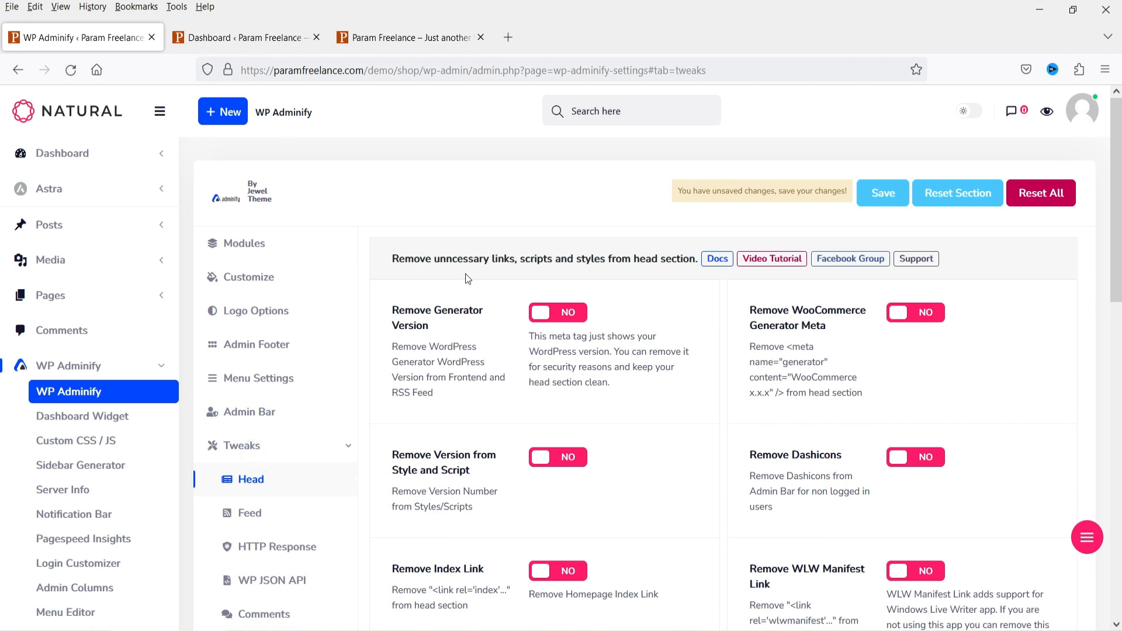
scroll(843, 197, down, 3)
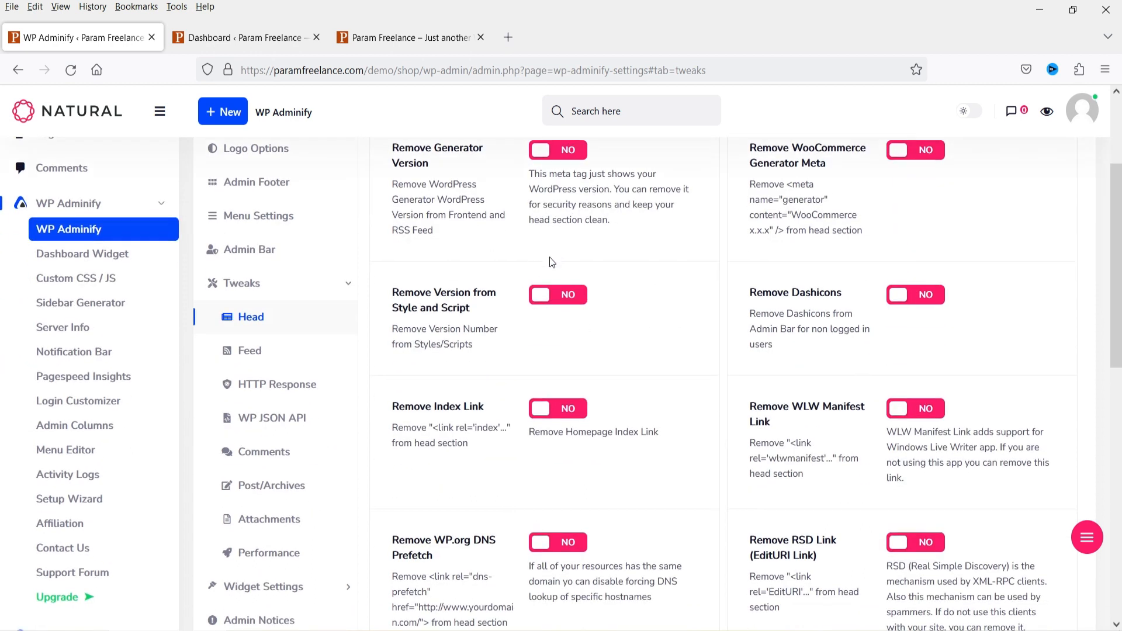
scroll(723, 262, down, 5)
scroll(723, 265, up, 5)
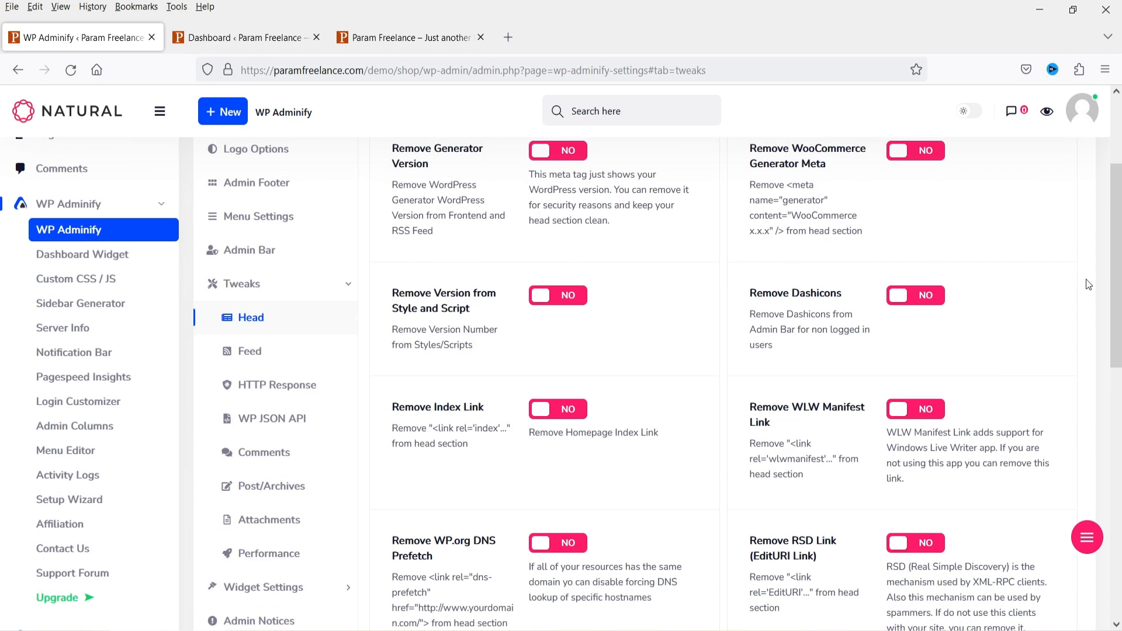
click(573, 299)
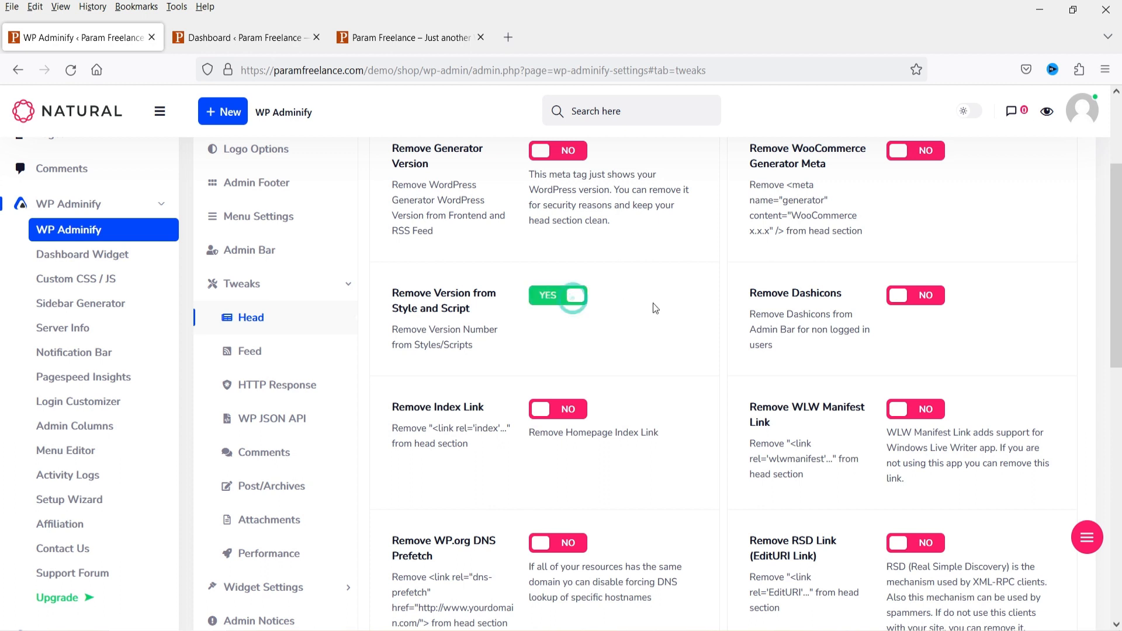
scroll(449, 311, down, 3)
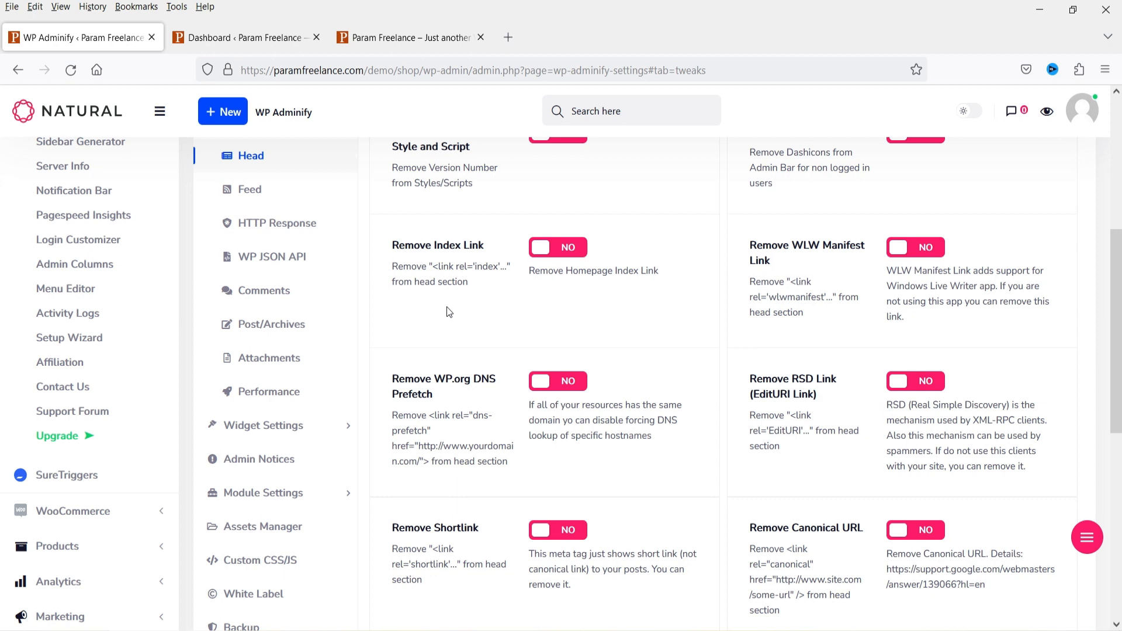
Mark WooCommerce Setup as an unwanted widget under Dashboard Widgets, save the settings, and reload the Dashboard.
scroll(449, 311, down, 2)
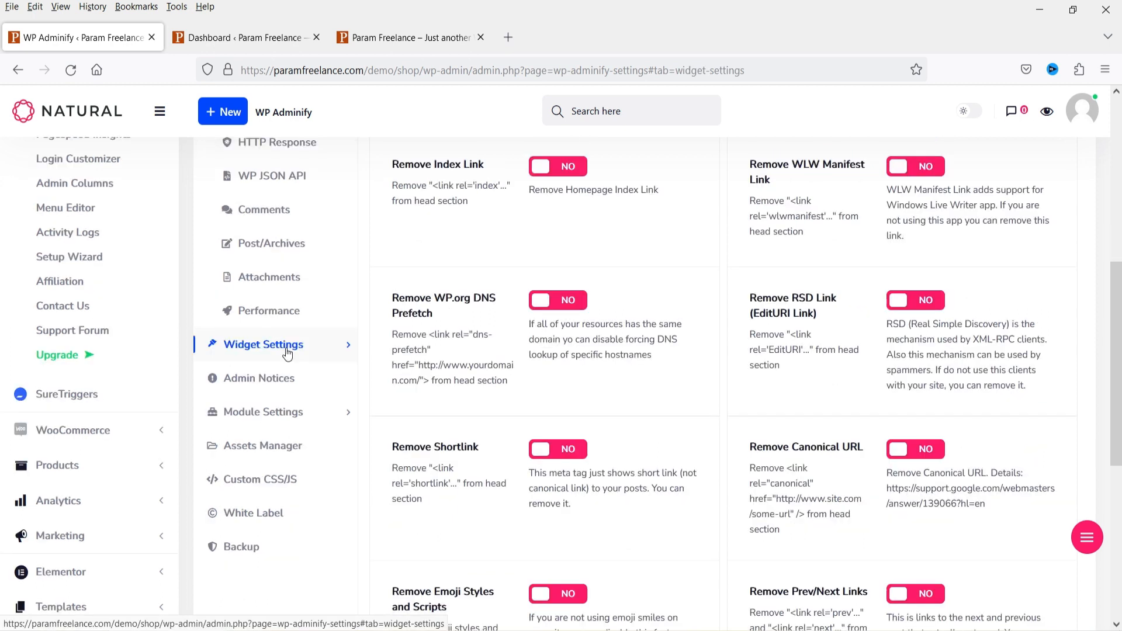
click(283, 346)
scroll(629, 377, up, 3)
click(234, 37)
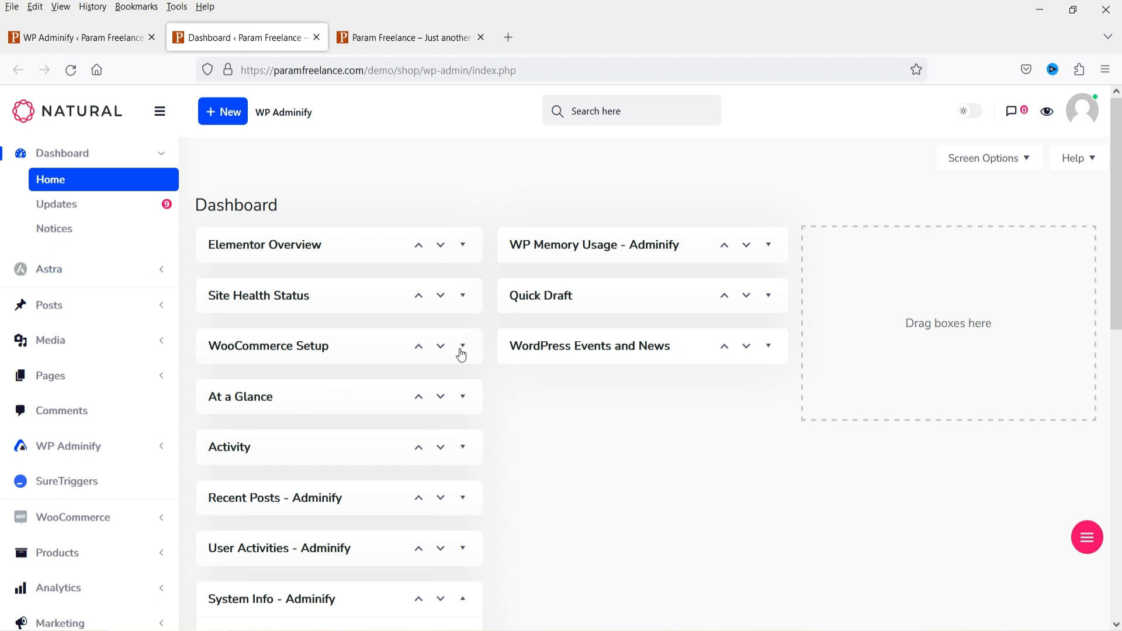
click(47, 38)
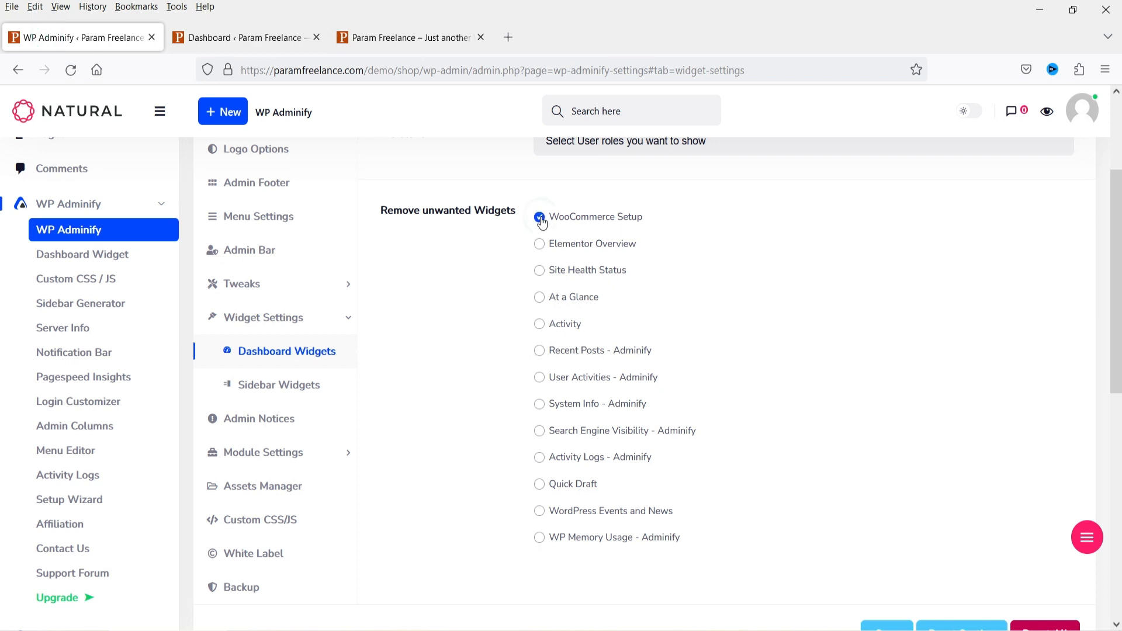
scroll(799, 324, down, 3)
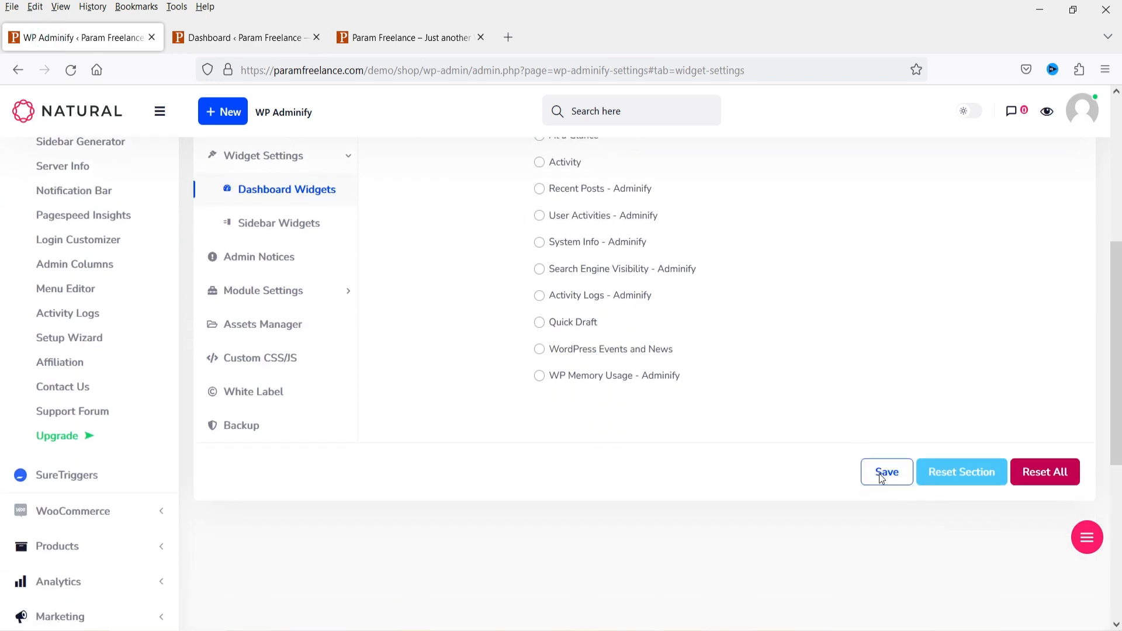
click(882, 473)
click(228, 38)
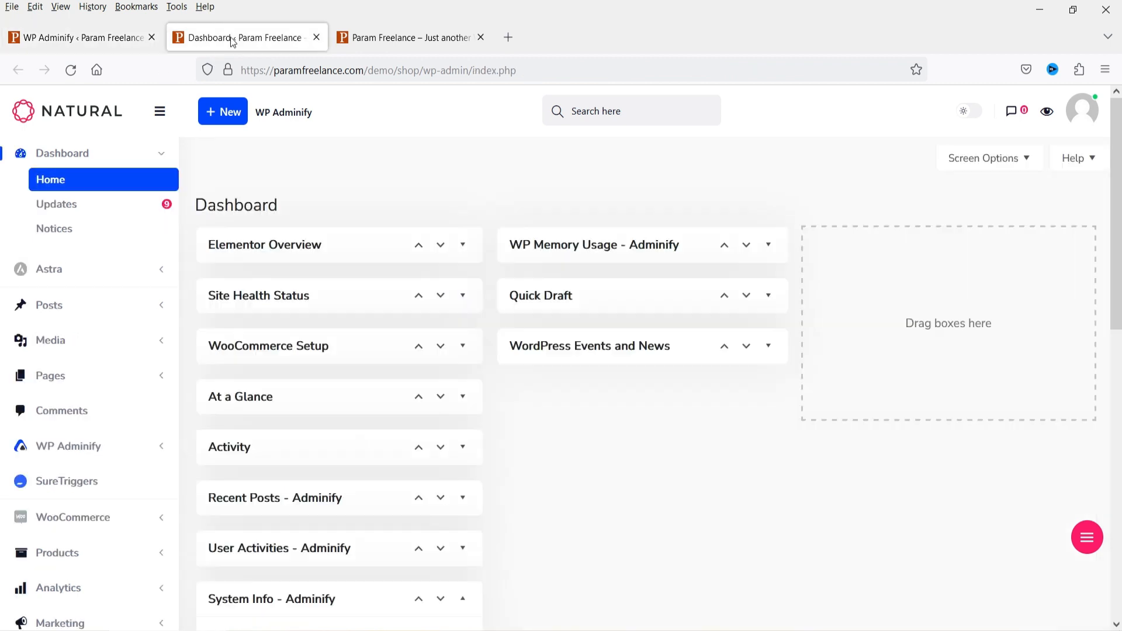
click(70, 69)
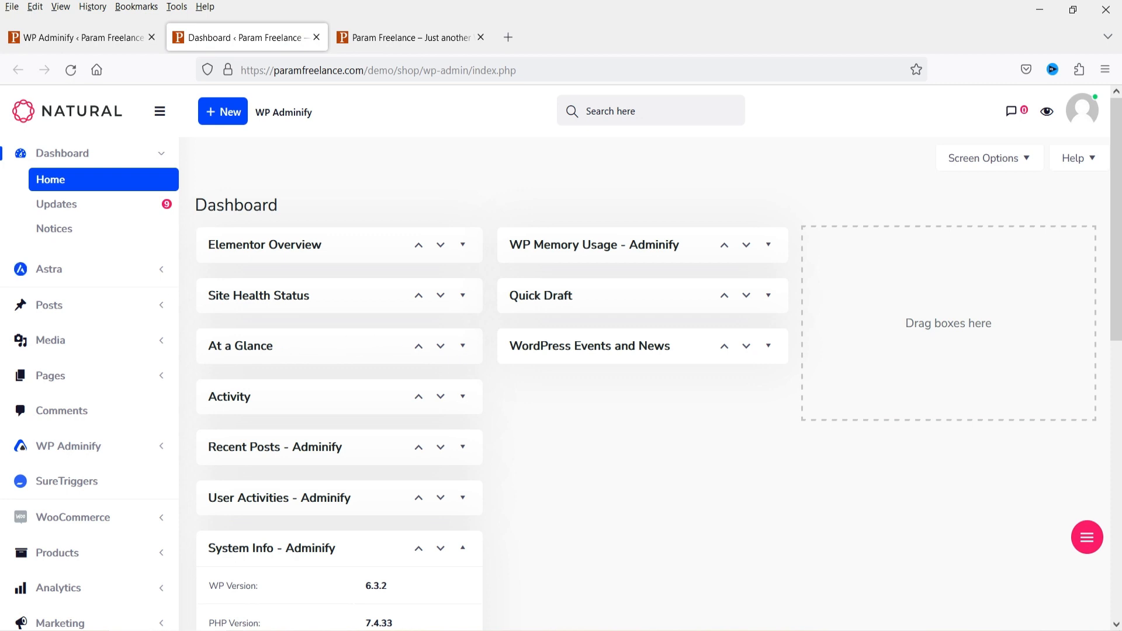
Return to the WP Adminify settings and open the Sidebar Widgets section of Widget Settings.
click(84, 37)
scroll(644, 422, down, 3)
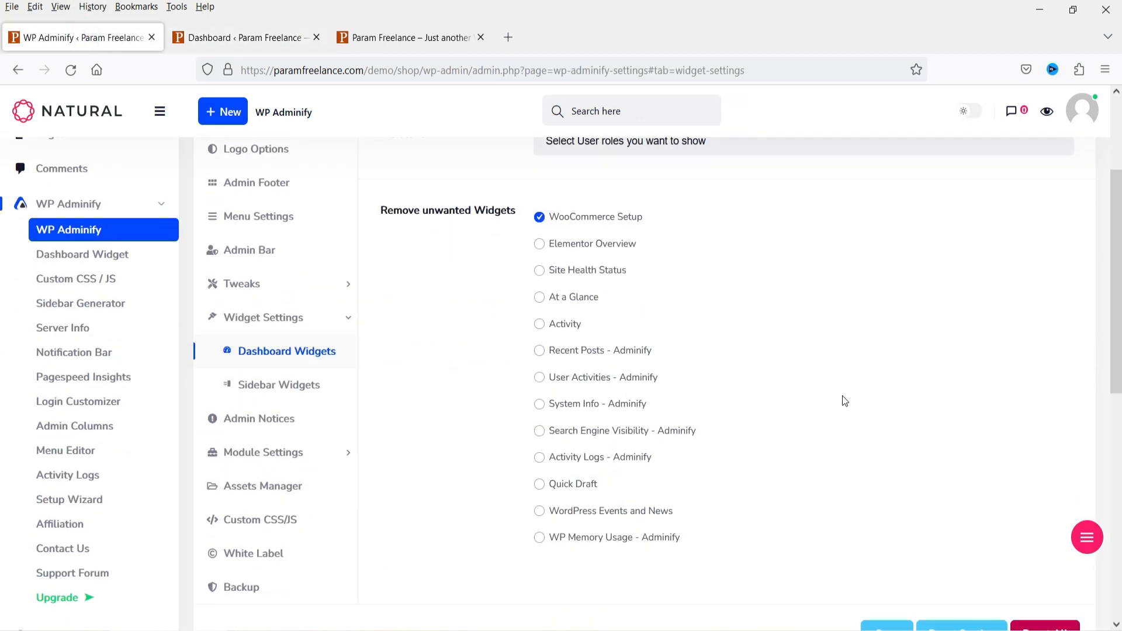
scroll(845, 401, down, 2)
click(258, 305)
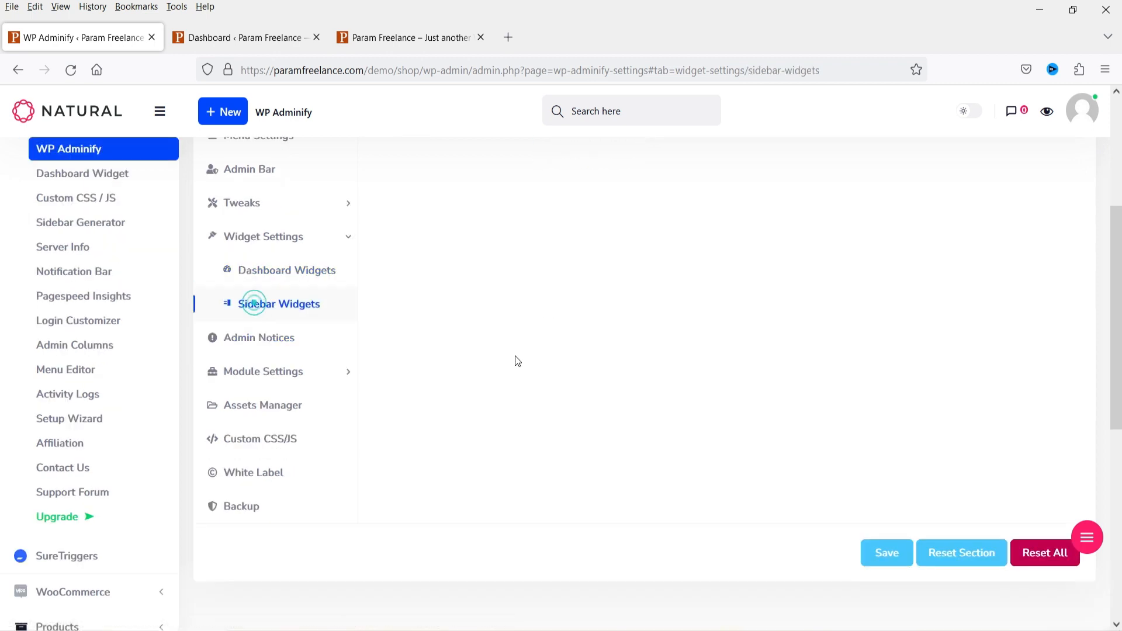
Open the Folders section of Module Settings and examine the matching folder controls in the Media Library.
click(260, 373)
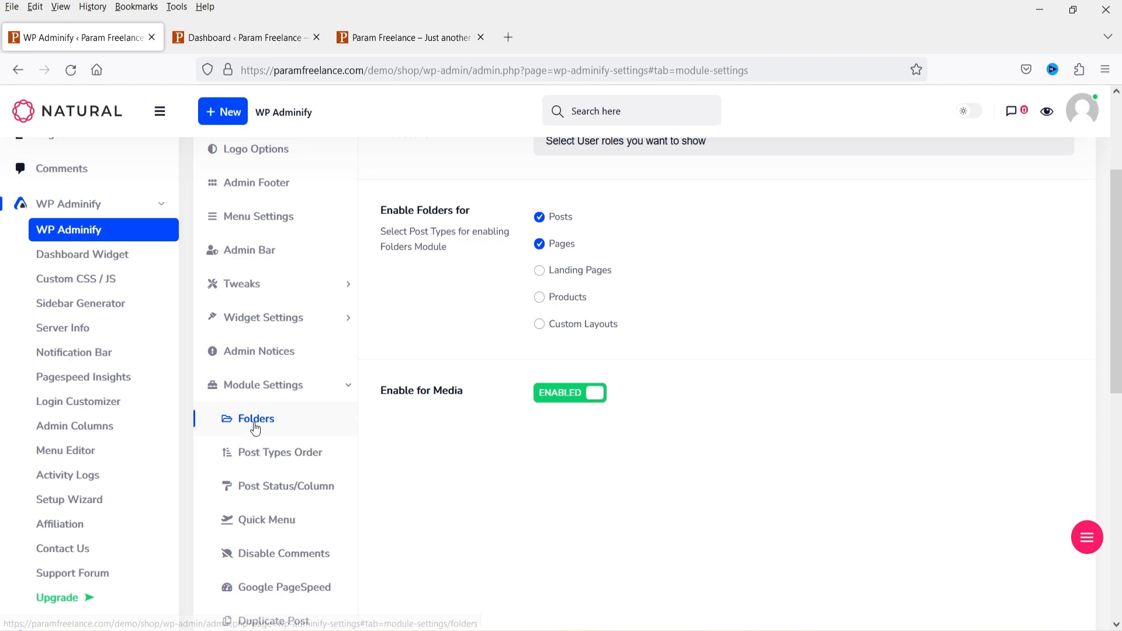
click(222, 34)
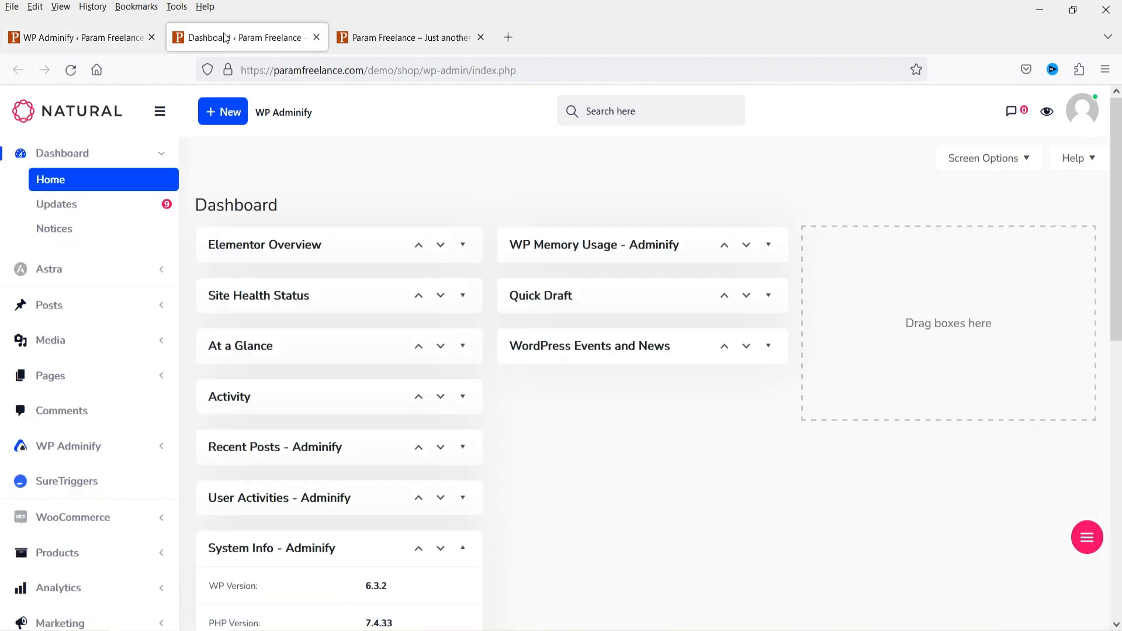
click(59, 344)
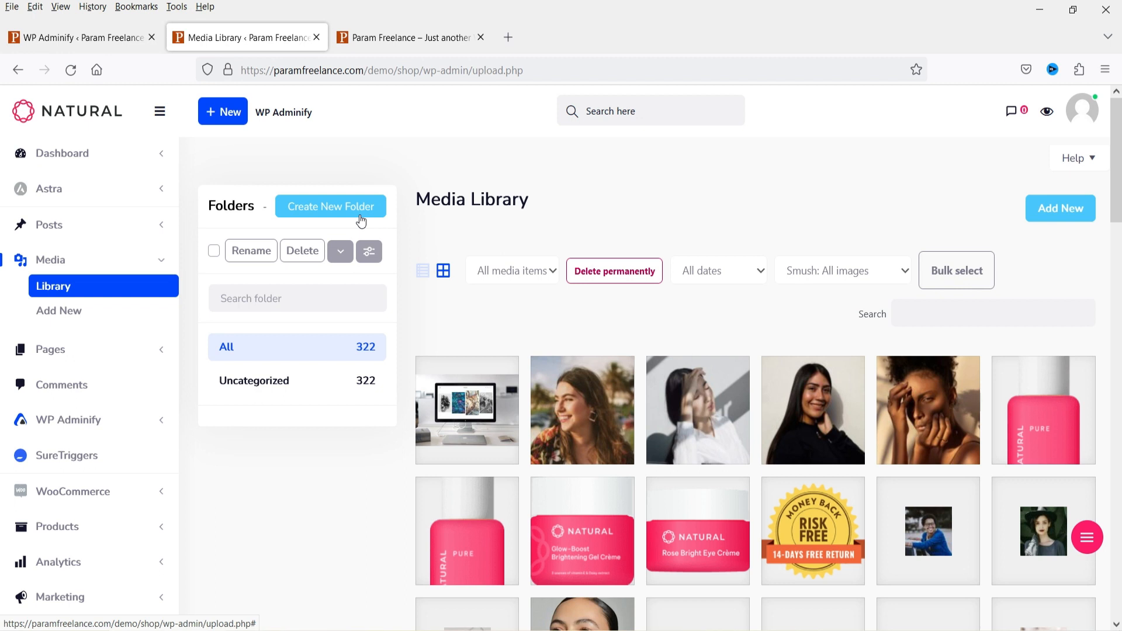
Return to the WP Adminify settings and review the remaining Module Settings sections from Post Types Order to Activity Logs.
click(45, 36)
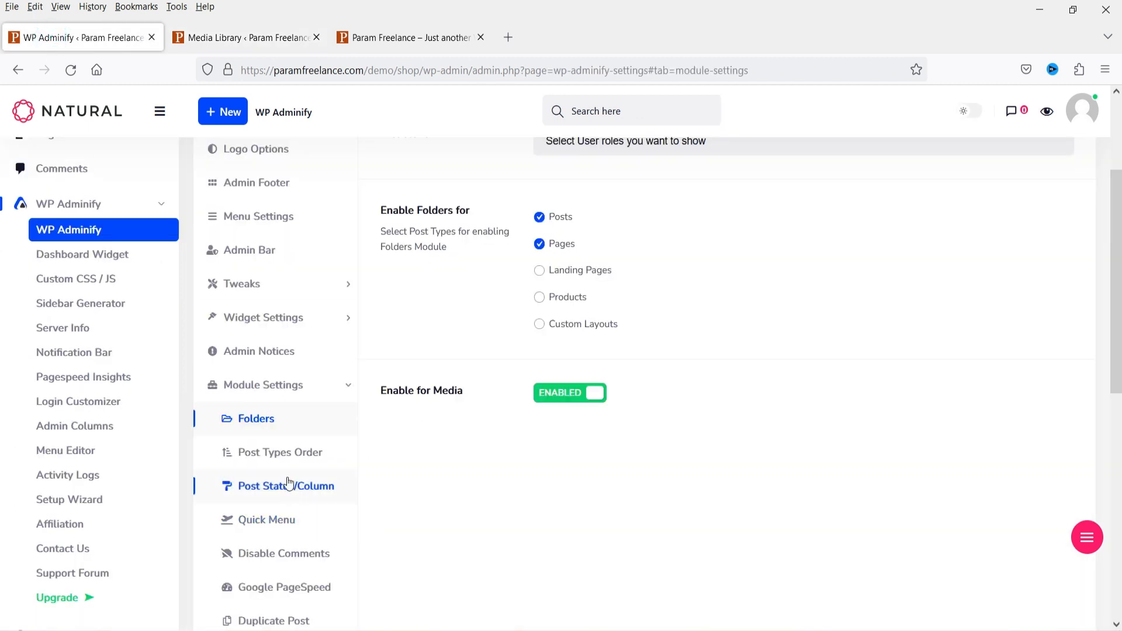
scroll(289, 467, down, 4)
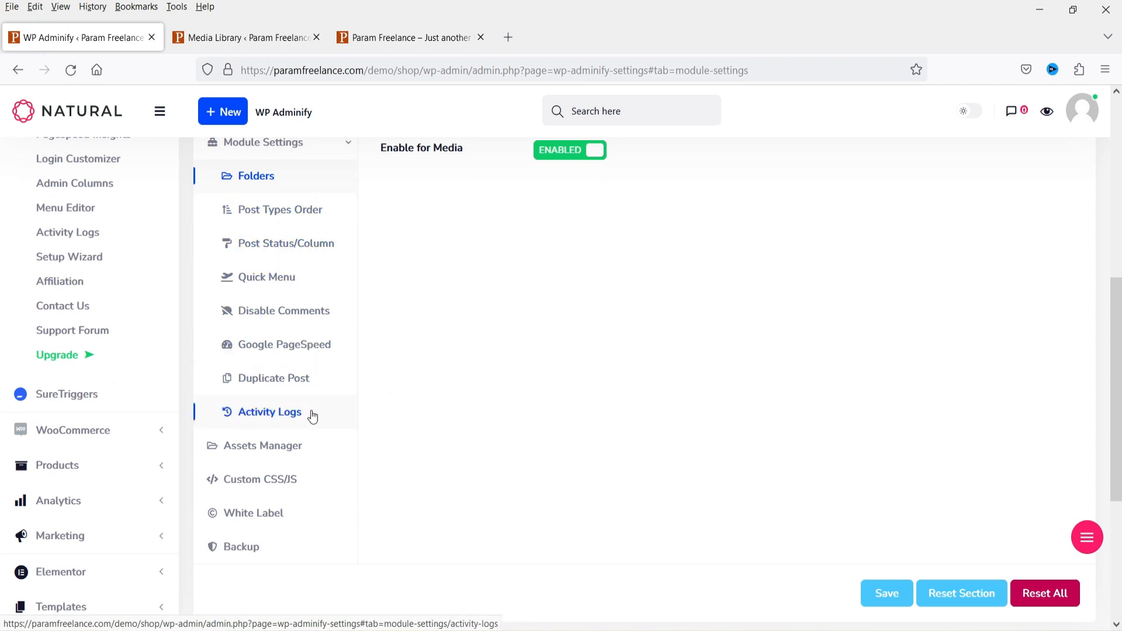
scroll(250, 380, up, 5)
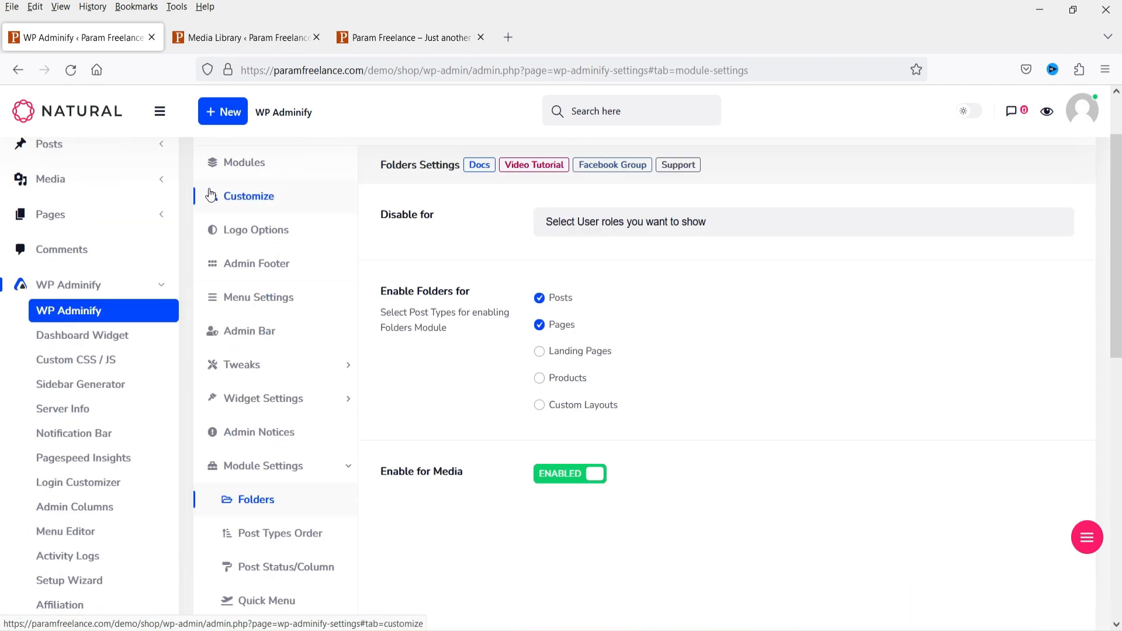
Open the Dashboard Widget page without saving the settings, try adding a blank dashboard widget, and delete it.
click(92, 343)
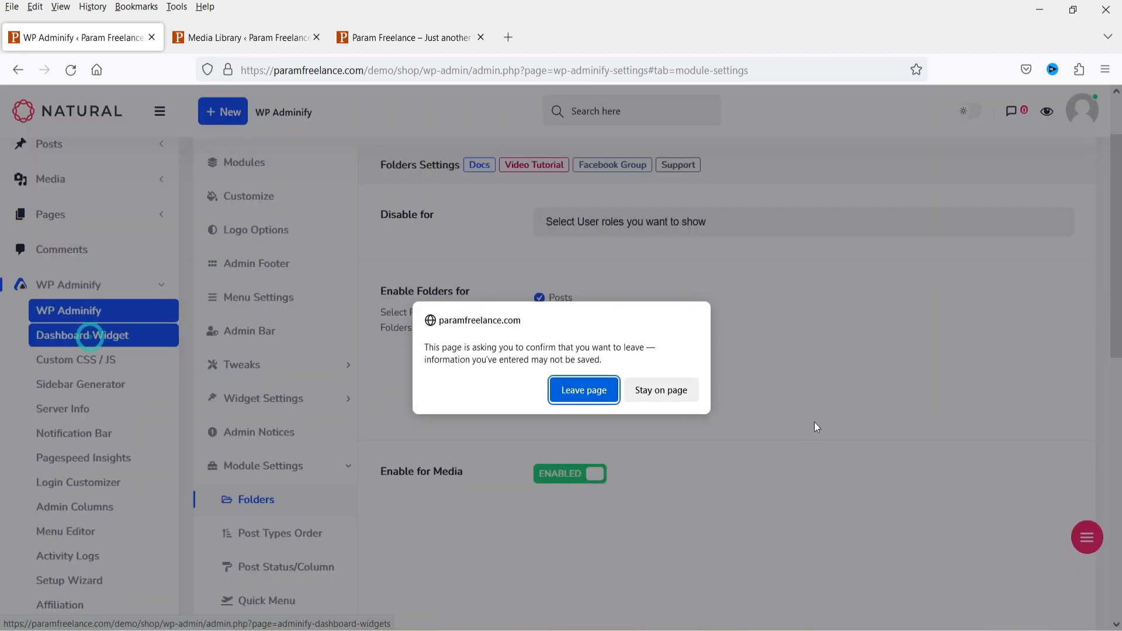
click(571, 390)
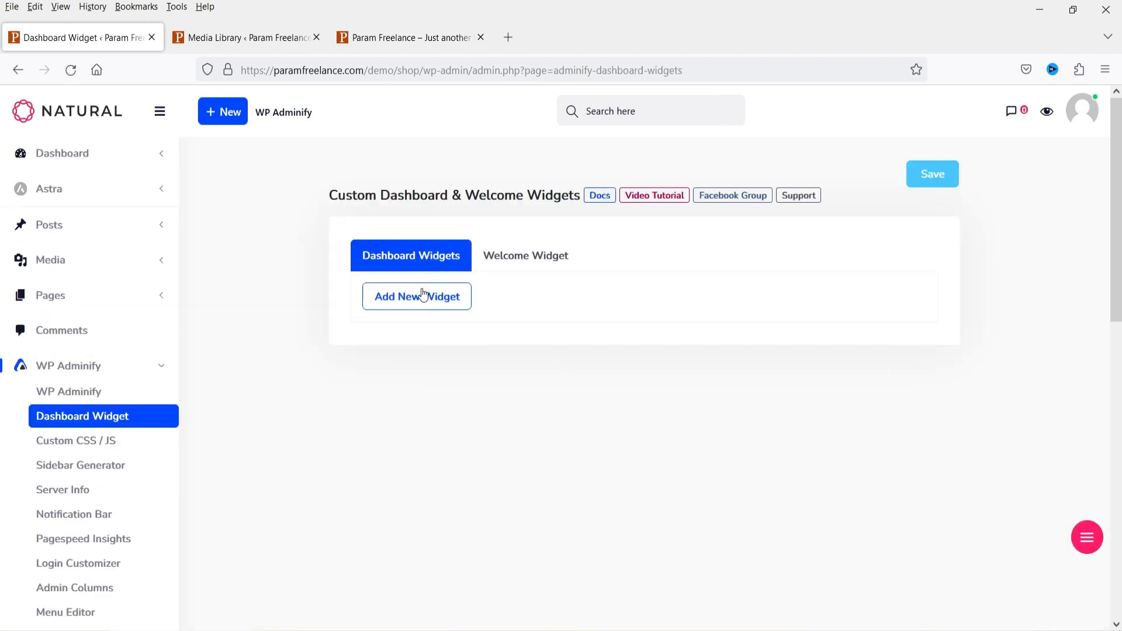
click(428, 301)
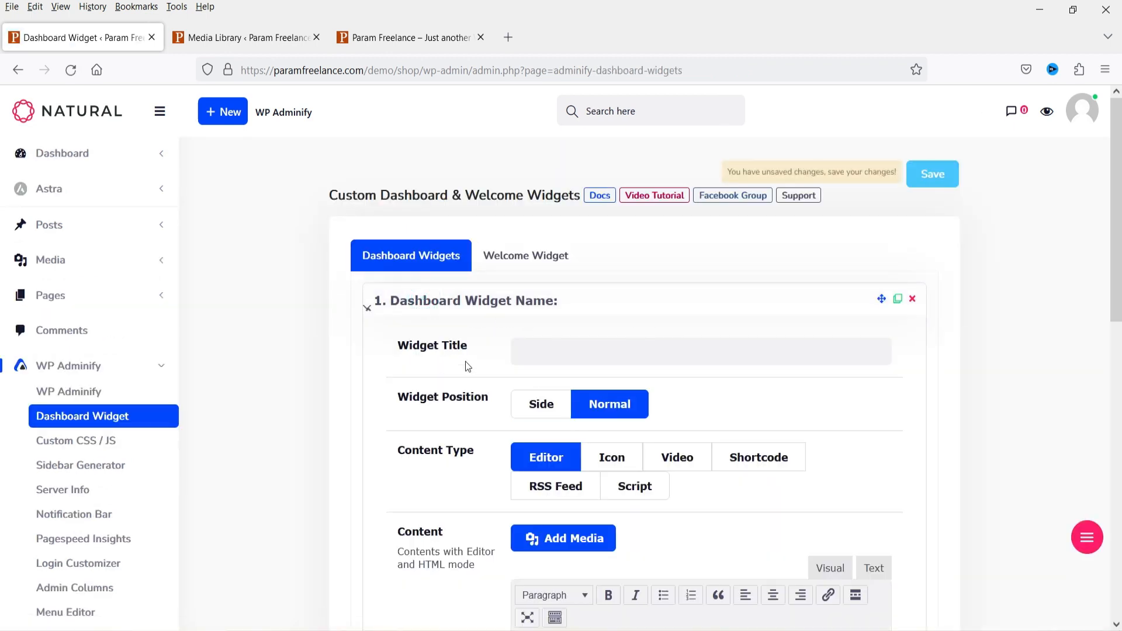
click(912, 298)
click(623, 383)
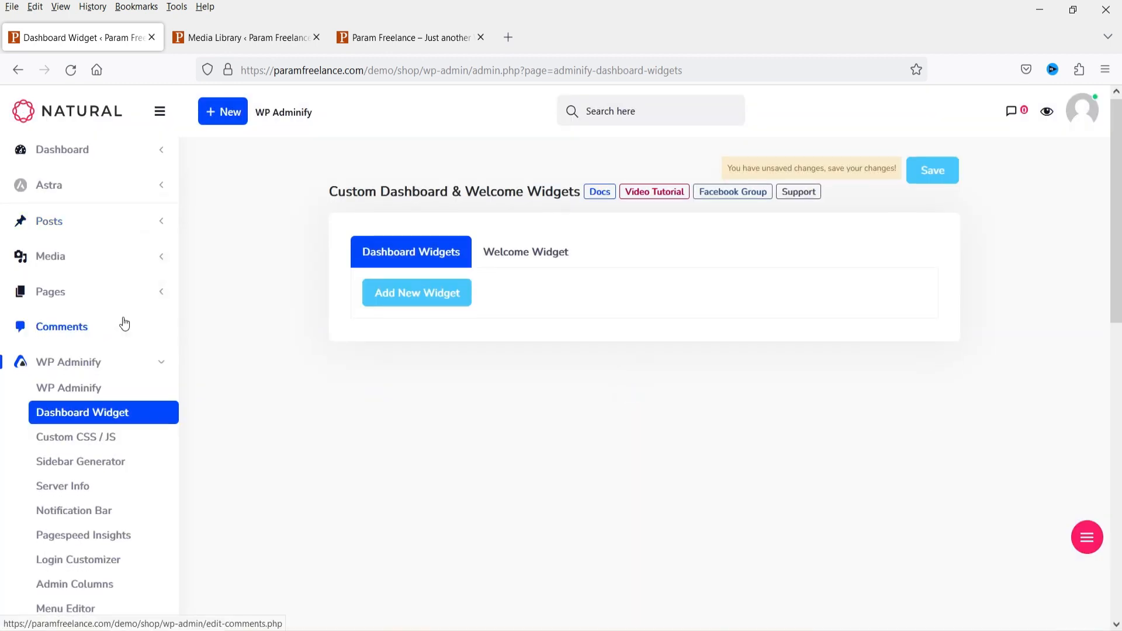
Open the Login Customizer, apply the white template with pink waves, publish it, and reload the preview.
scroll(107, 333, down, 2)
click(78, 482)
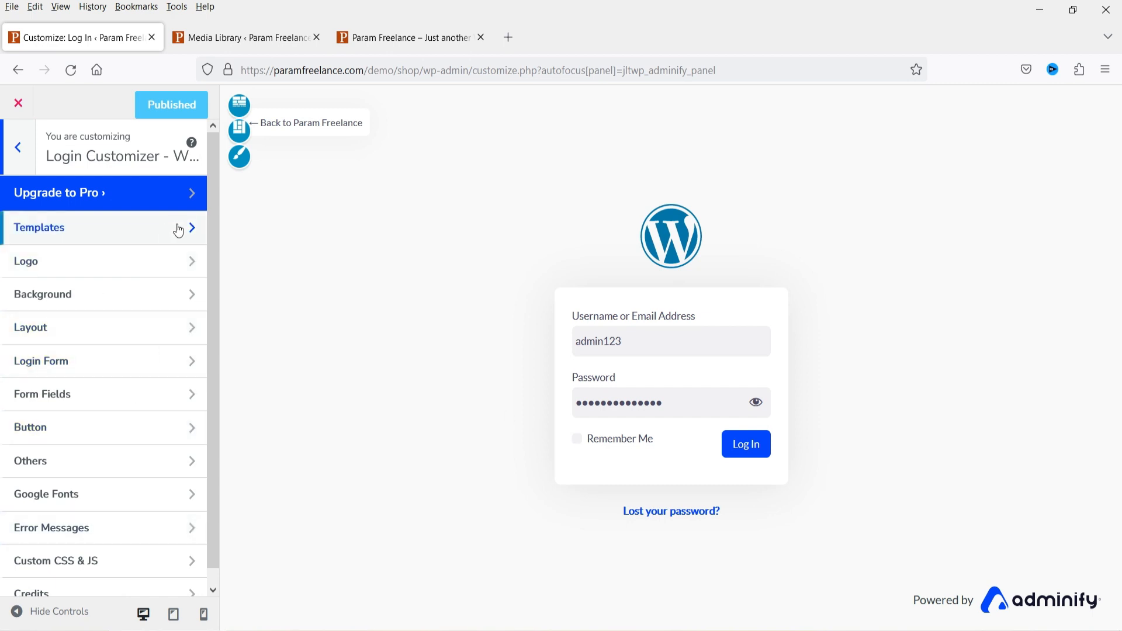
click(118, 233)
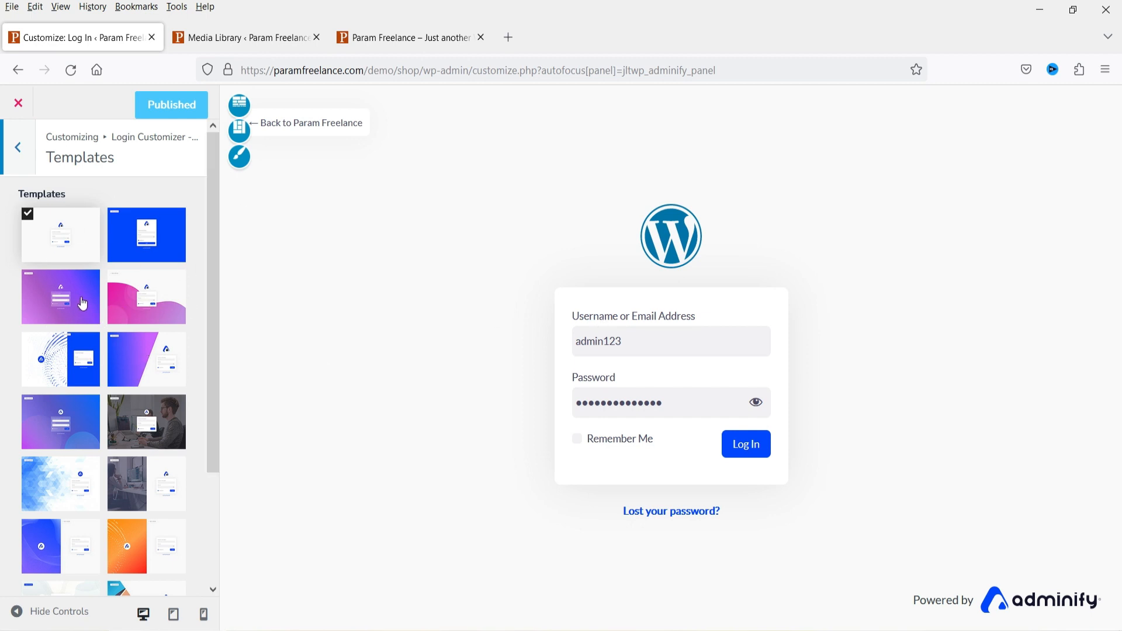
click(121, 290)
click(154, 106)
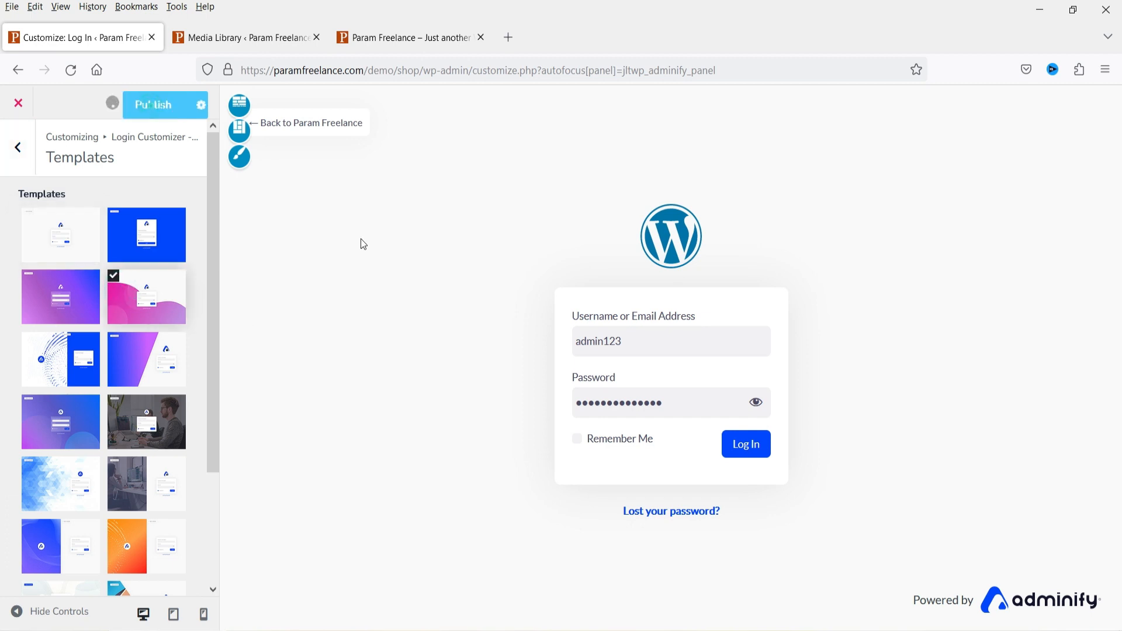
click(71, 70)
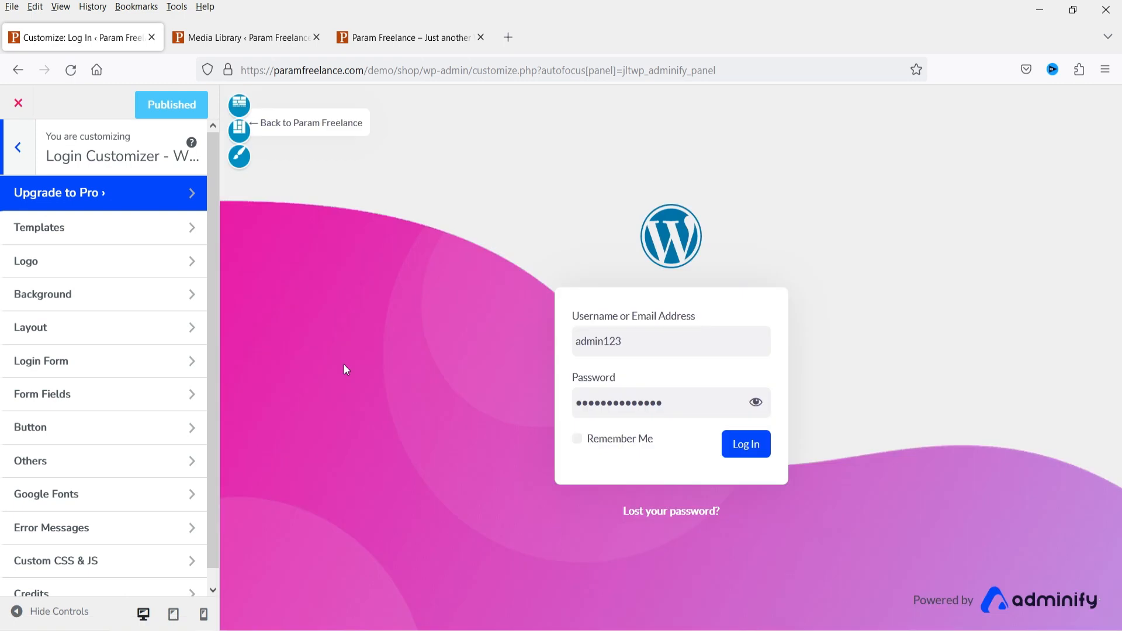
Reopen the Templates section and review the other available login page designs.
click(89, 233)
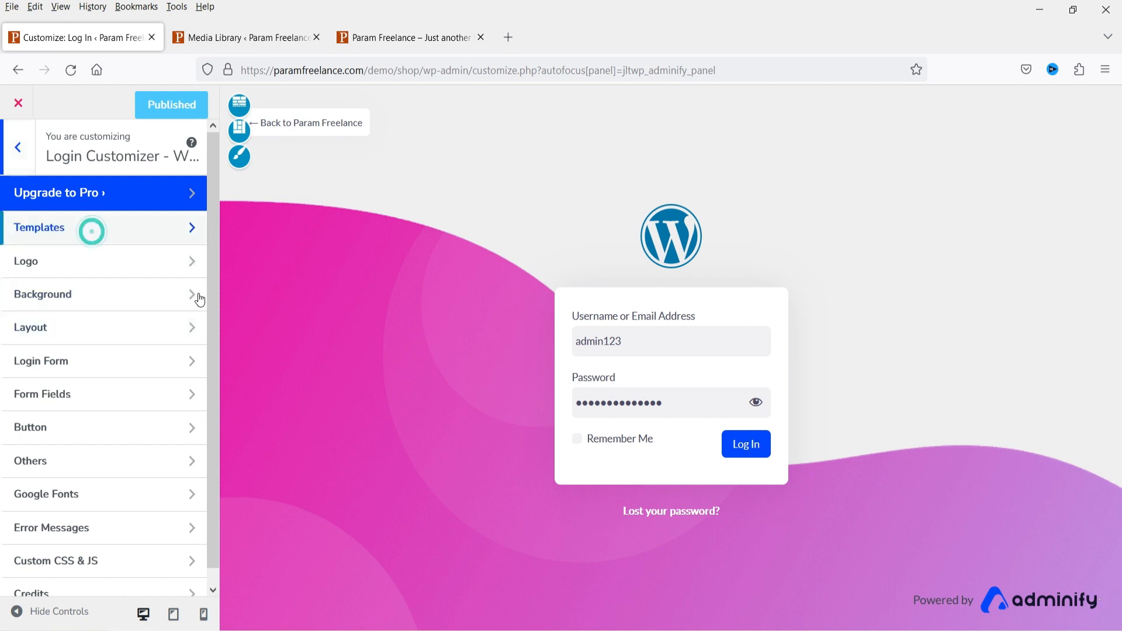
click(192, 227)
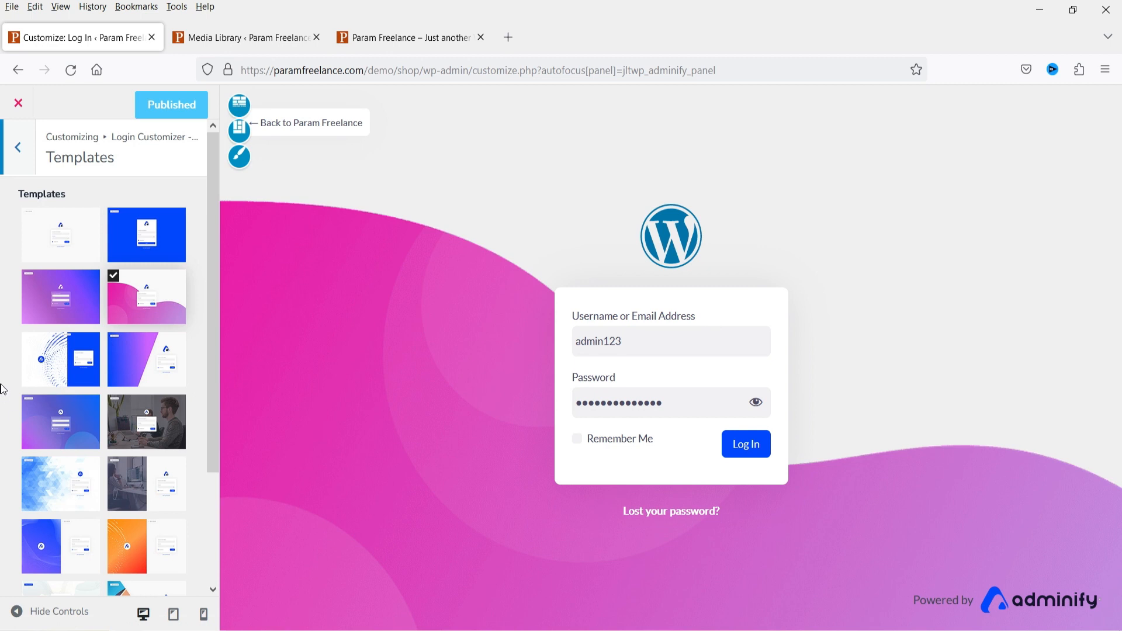
click(23, 152)
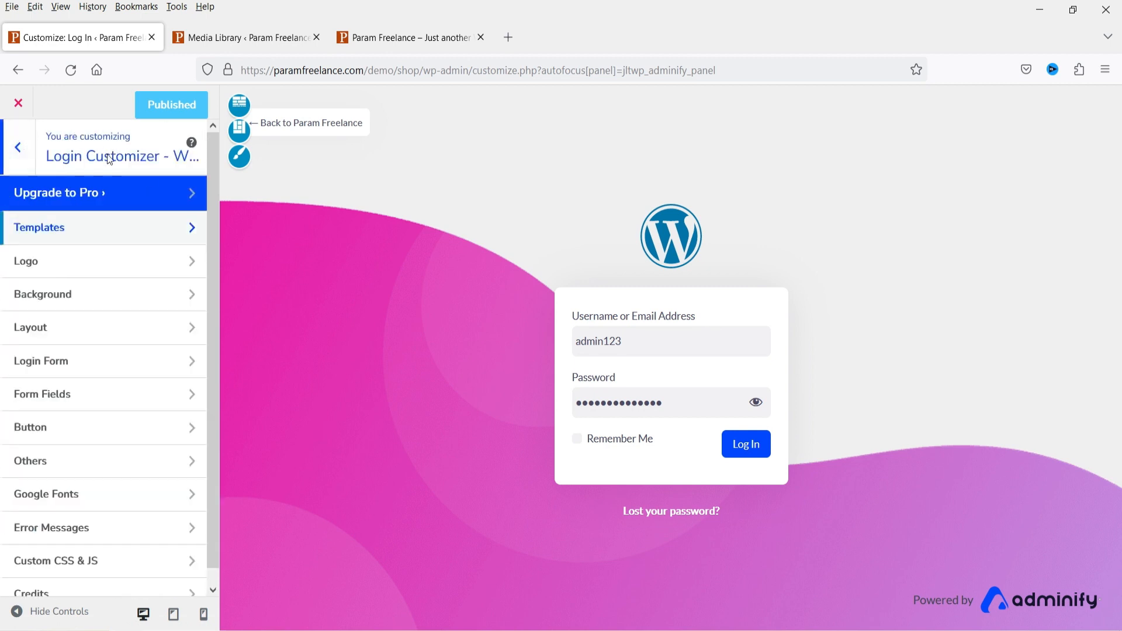
Set the login page's logo image to the NATURAL logo from the media library and review the remaining logo options.
click(44, 264)
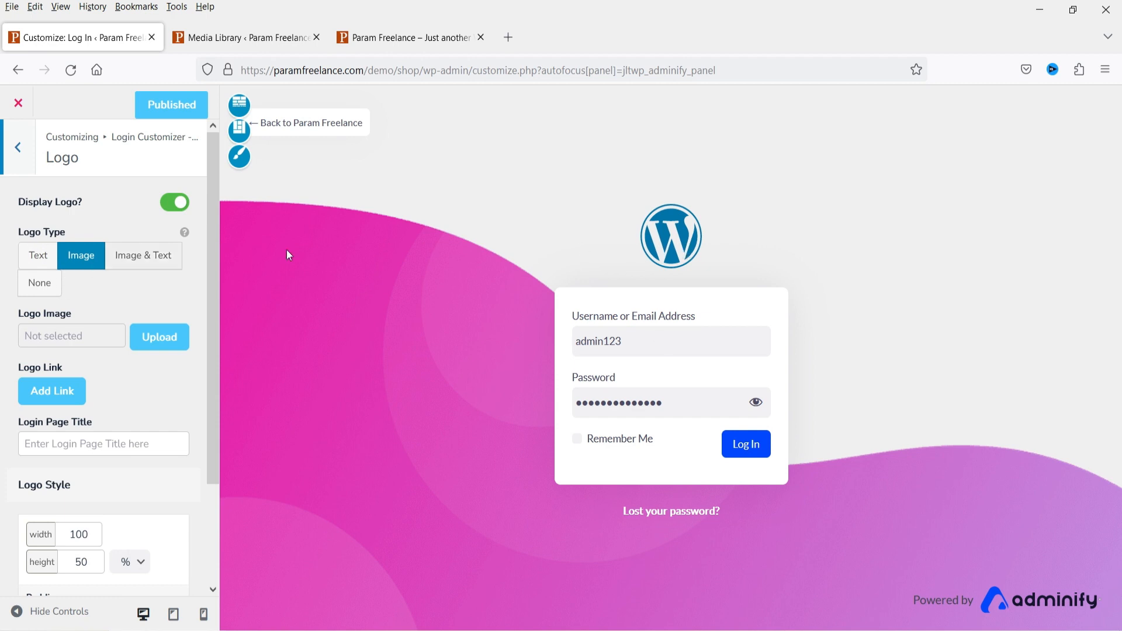
click(177, 337)
scroll(599, 395, down, 5)
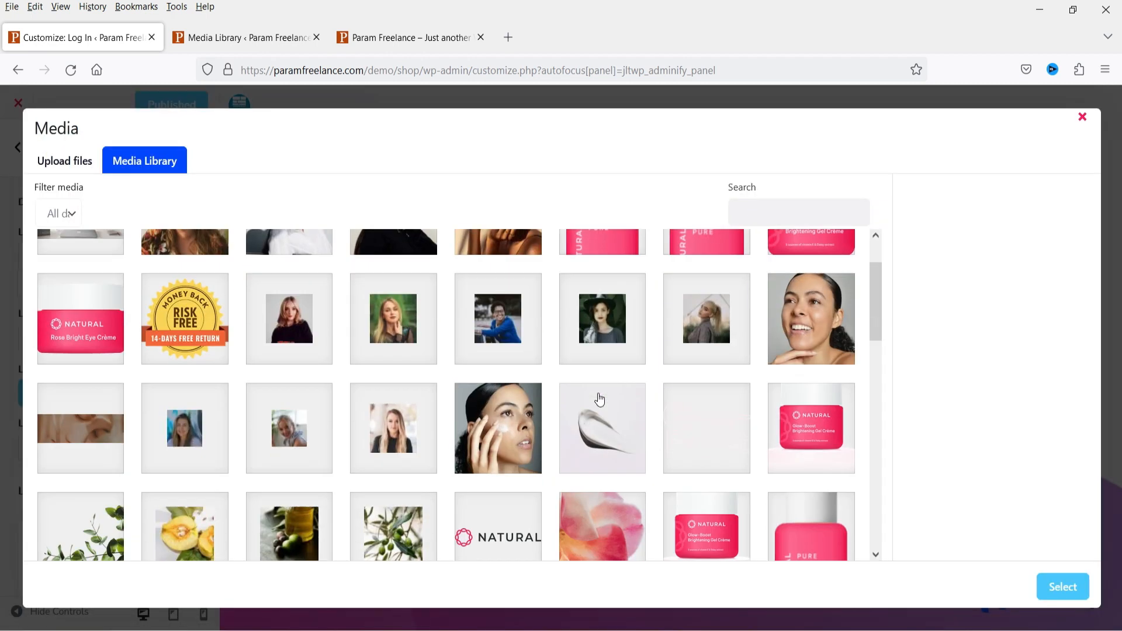
click(505, 395)
click(1076, 591)
scroll(76, 327, down, 3)
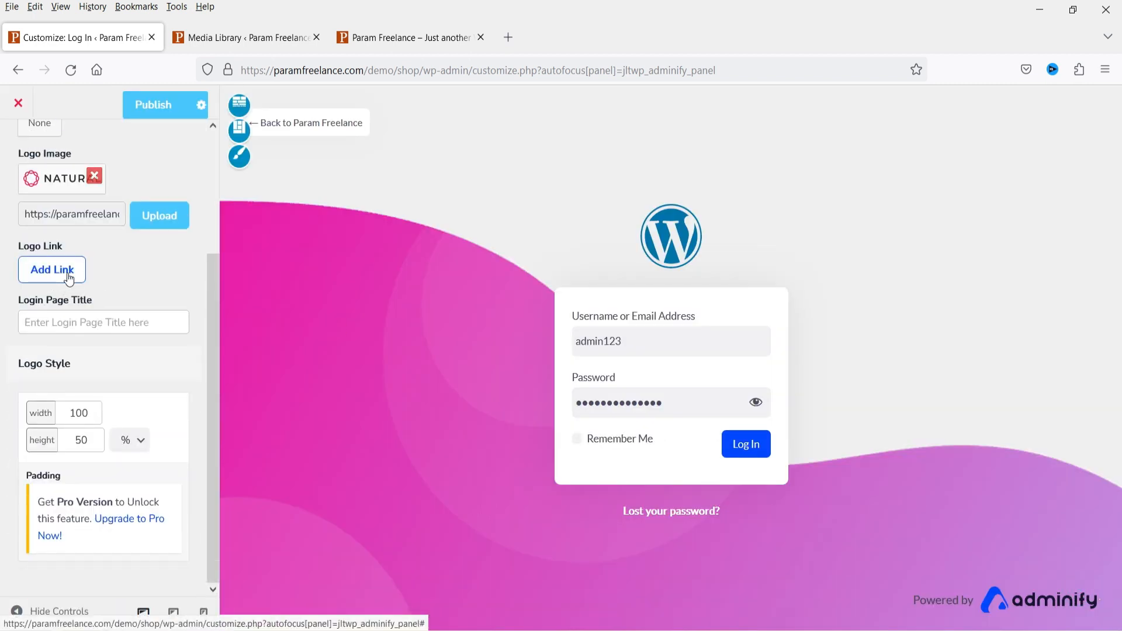
scroll(100, 345, up, 3)
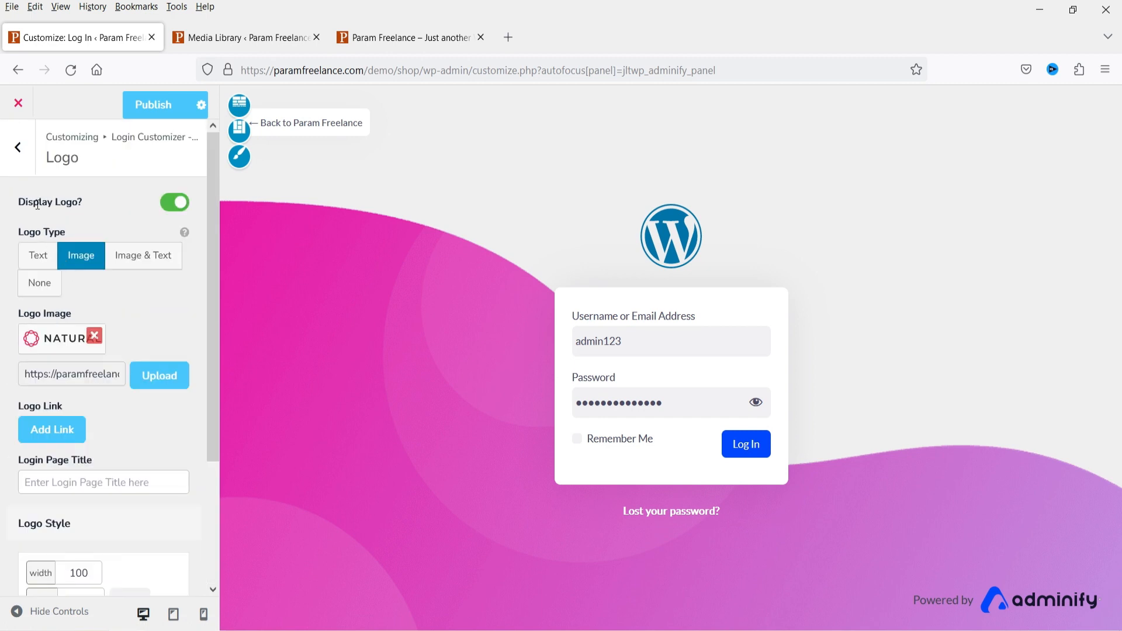
click(19, 151)
Open the login page's Background section and compare the Slideshow, Video and Color/Image background types.
click(56, 300)
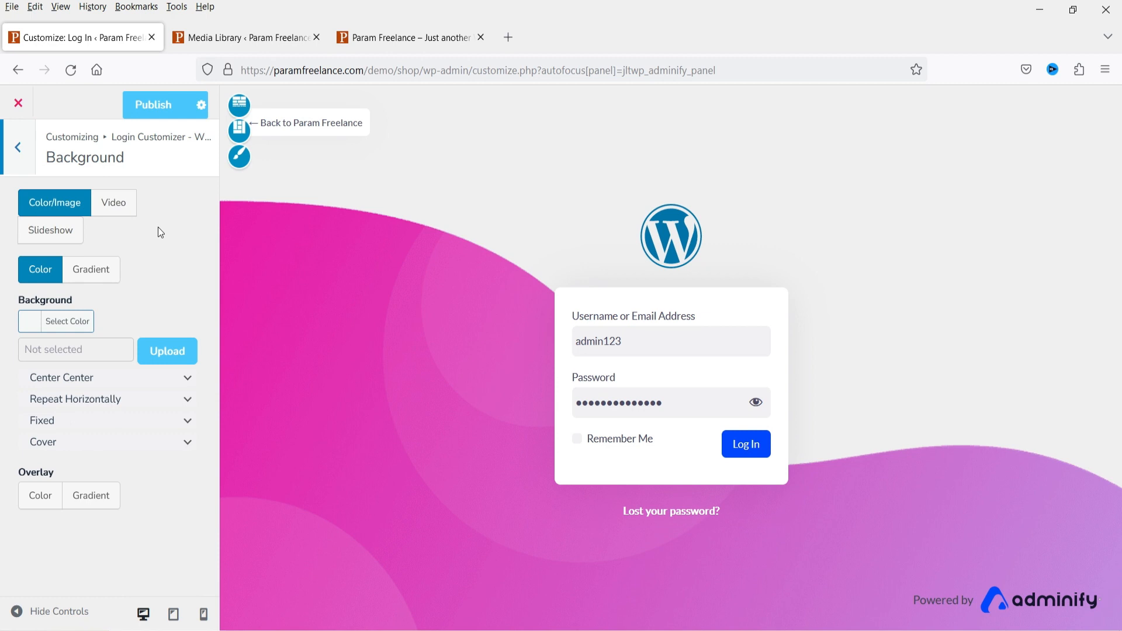
click(56, 233)
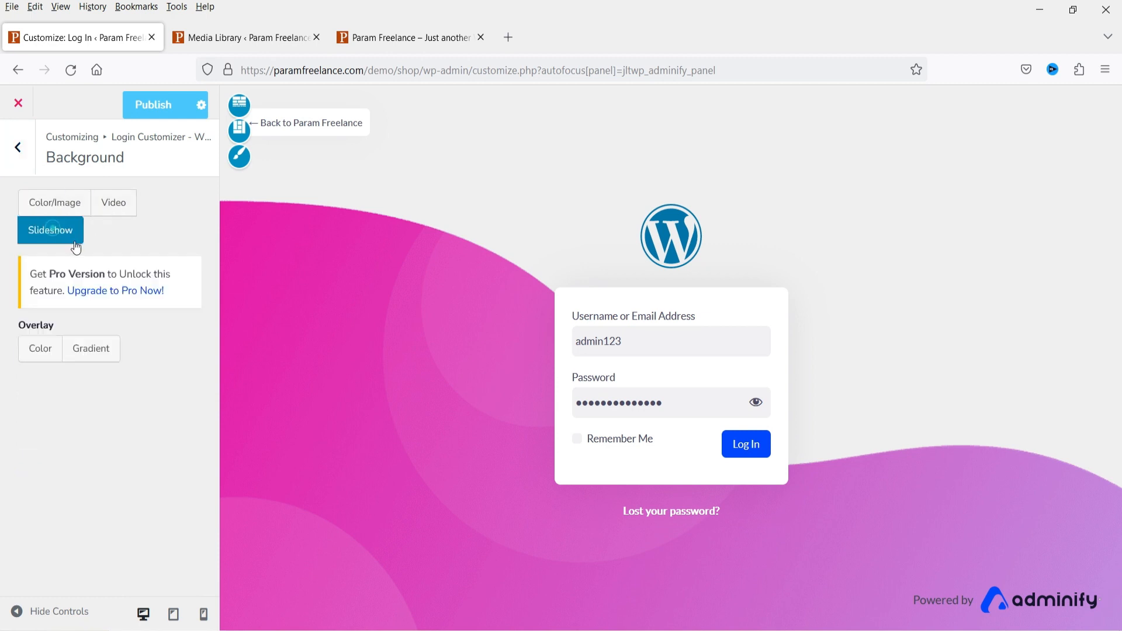
click(116, 209)
click(46, 208)
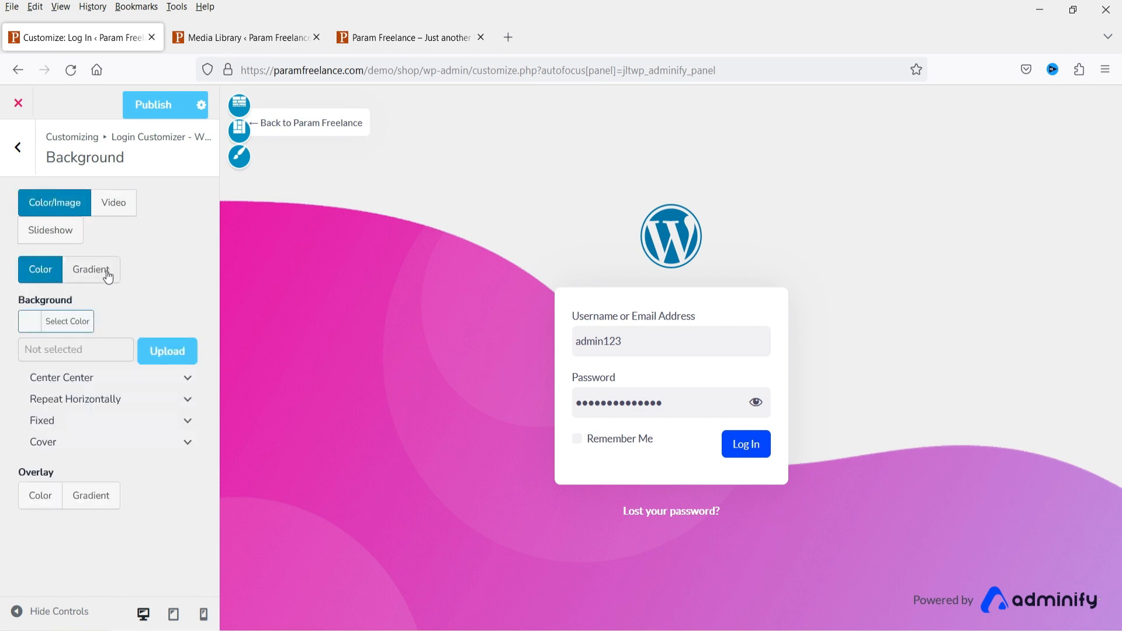
Set the login background image to brightening-gel-instagram-image-1.jpg with No Repeat.
click(170, 357)
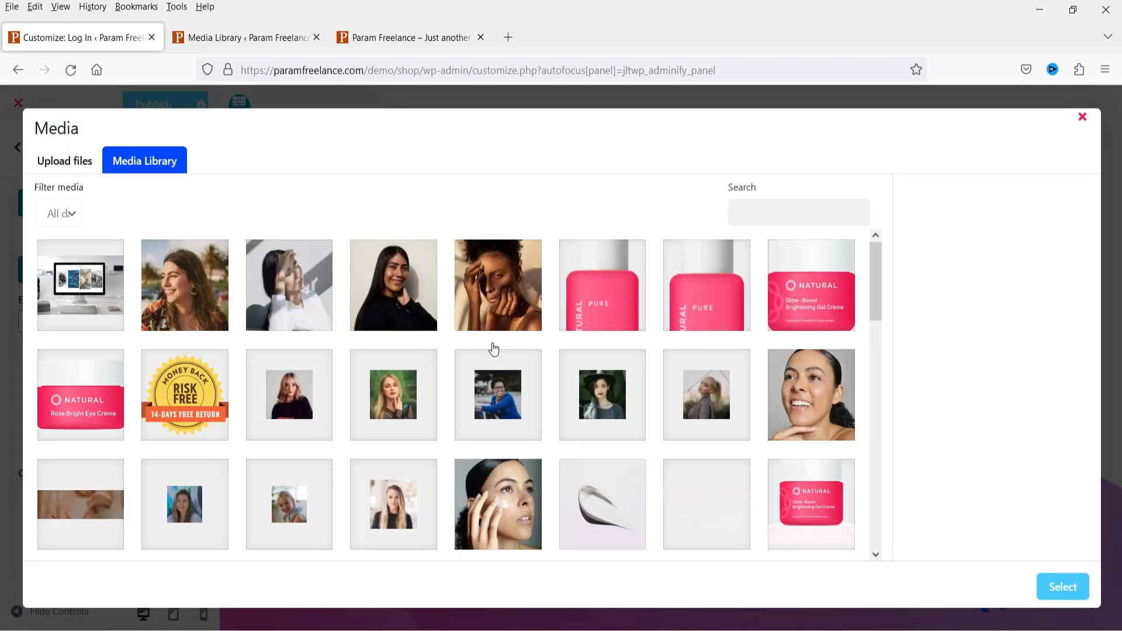
click(485, 307)
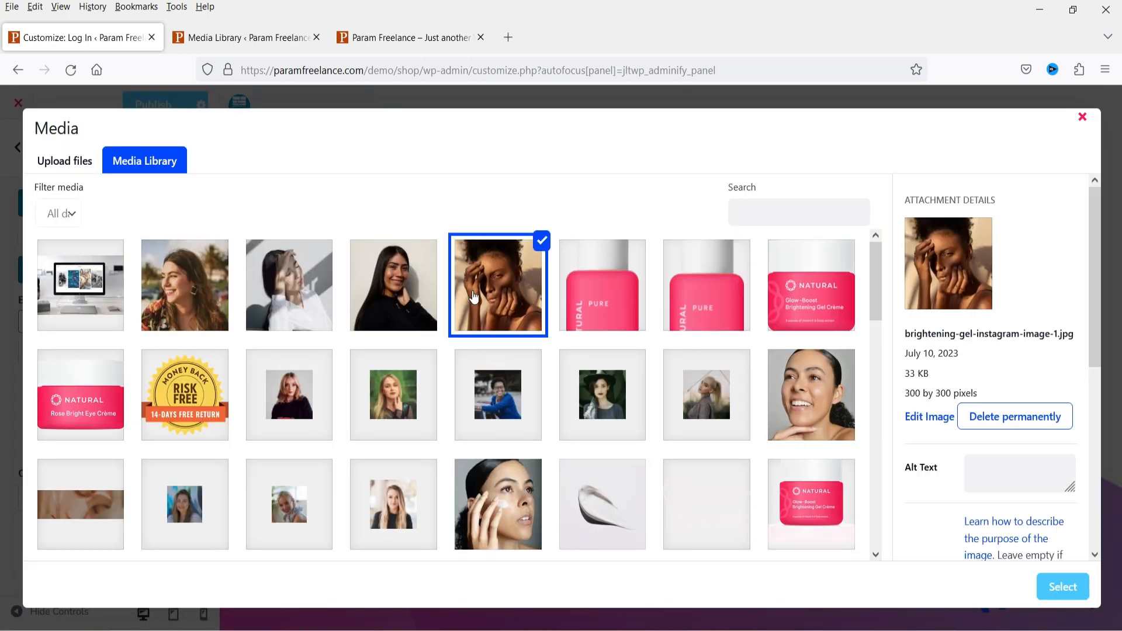
click(1062, 586)
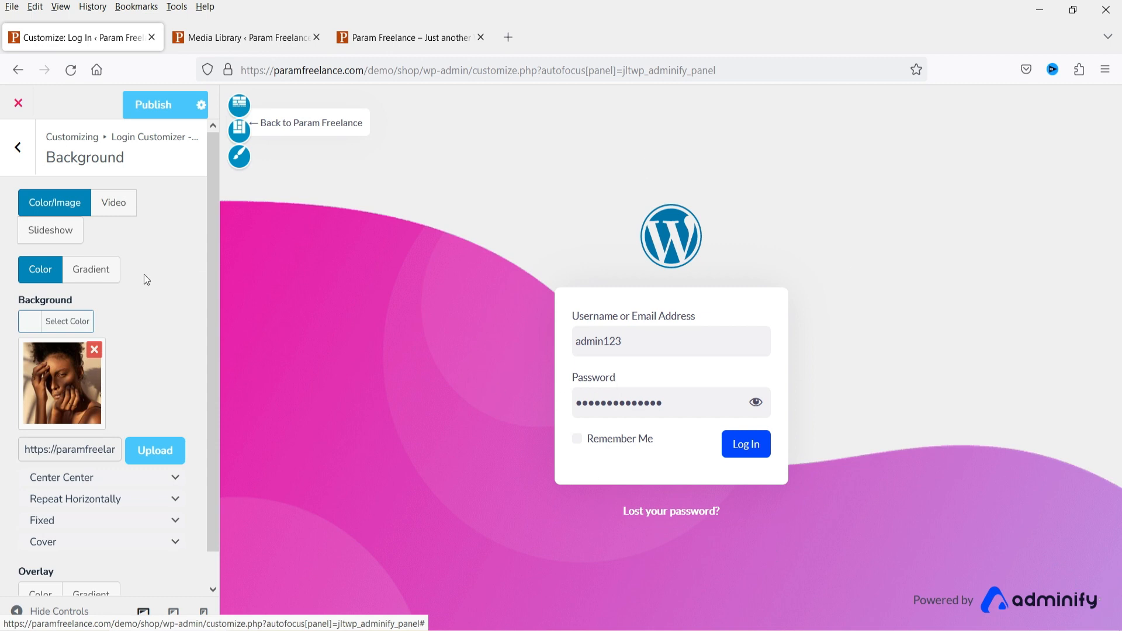
scroll(73, 472, down, 3)
Apply a light grey colour overlay at 54 opacity to the login background, publish the changes, and reload the preview.
click(31, 496)
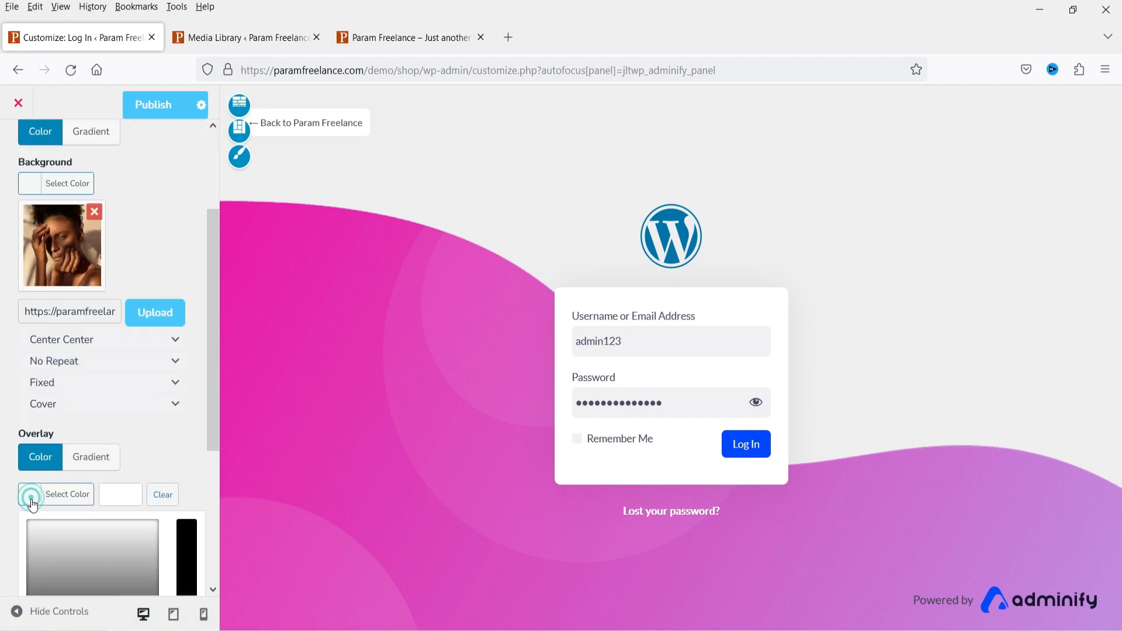
click(135, 534)
click(155, 455)
drag(22, 552, 88, 558)
click(133, 504)
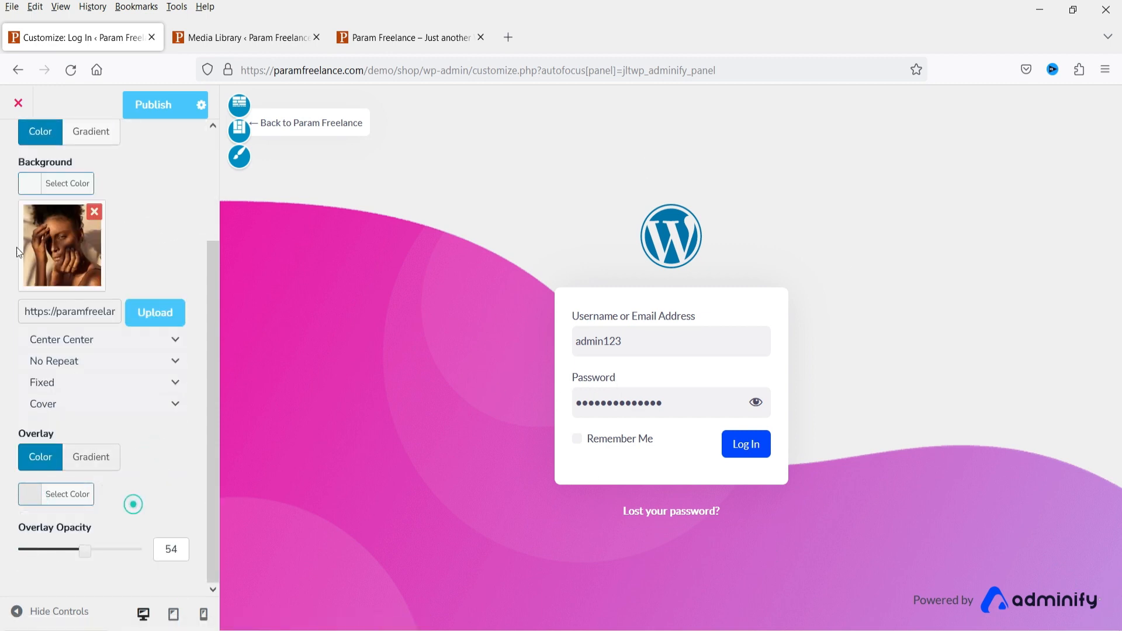
click(153, 104)
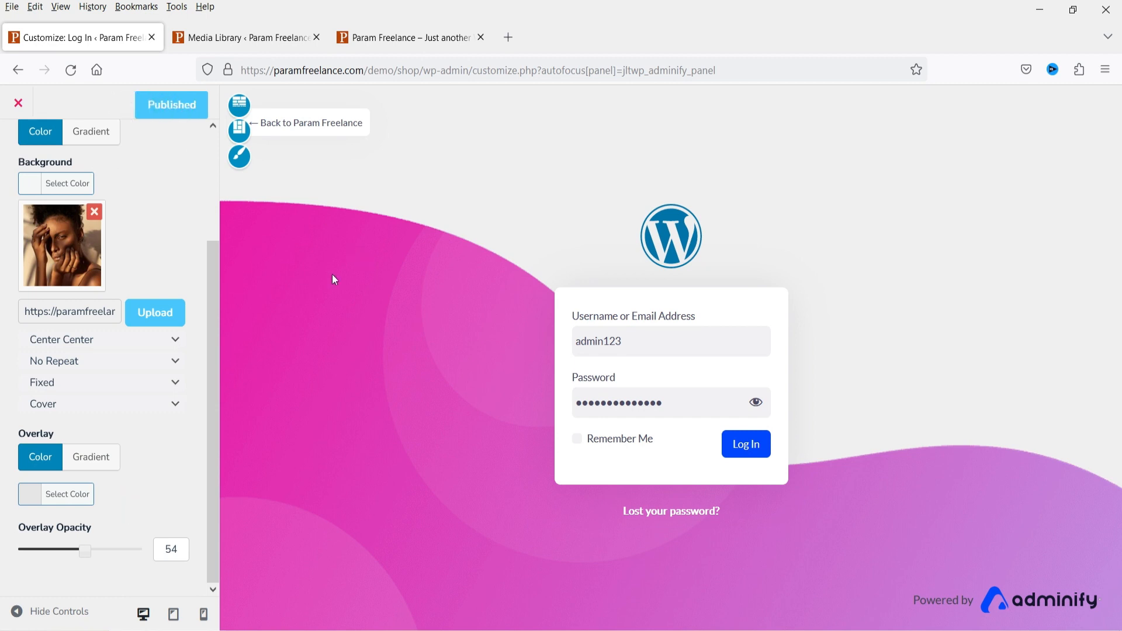
click(71, 70)
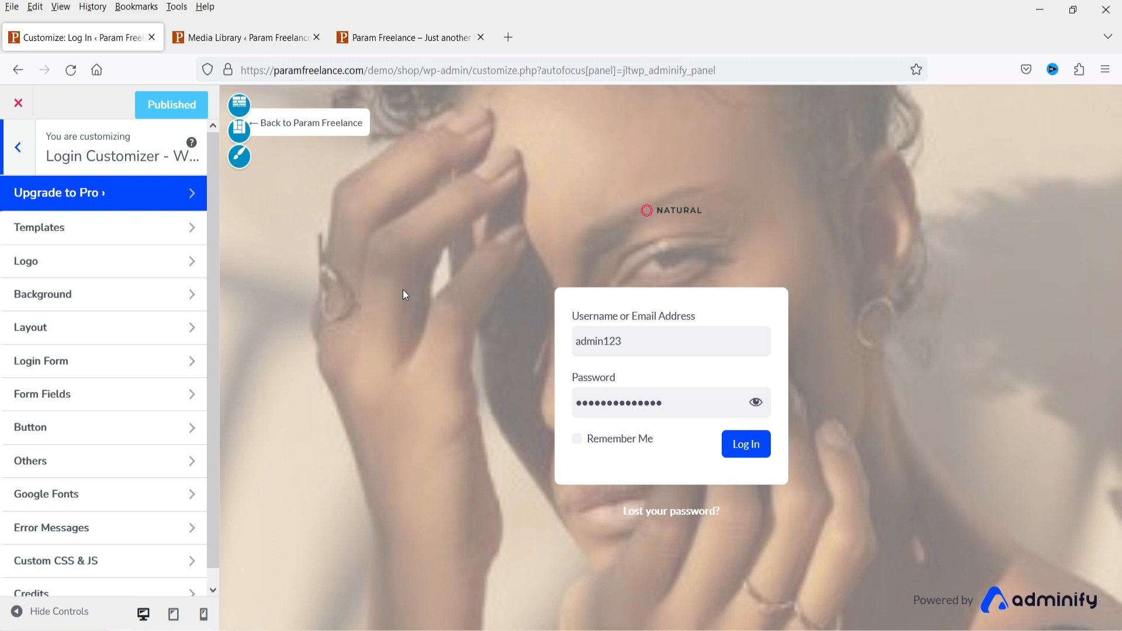
Recheck the Background section and examine the Layout section's column, alignment and side background options.
click(105, 293)
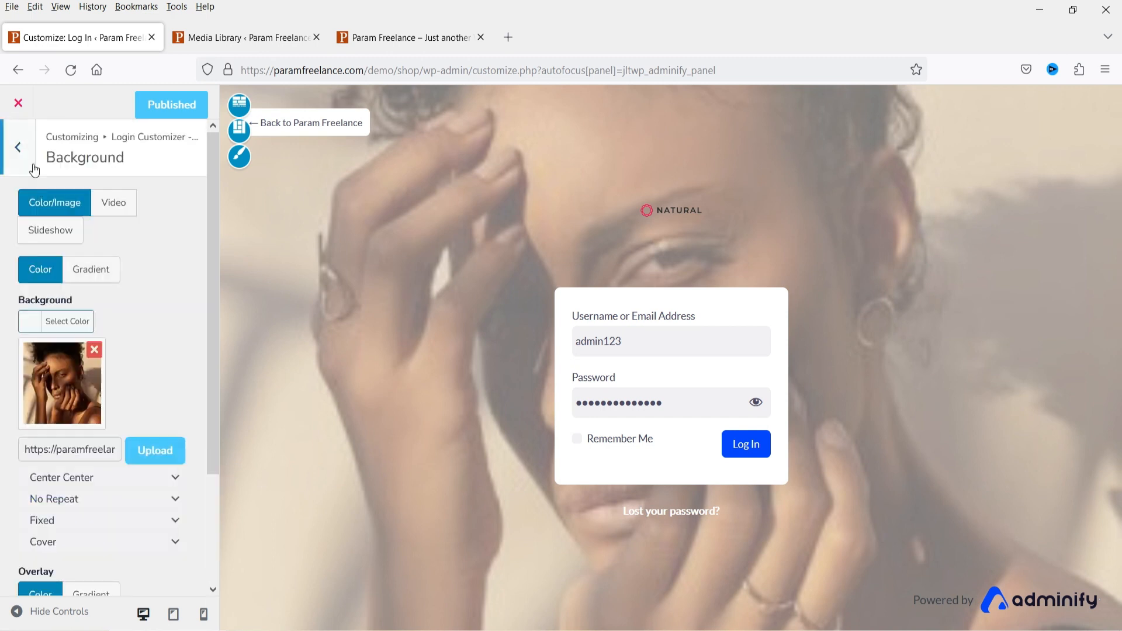
click(16, 153)
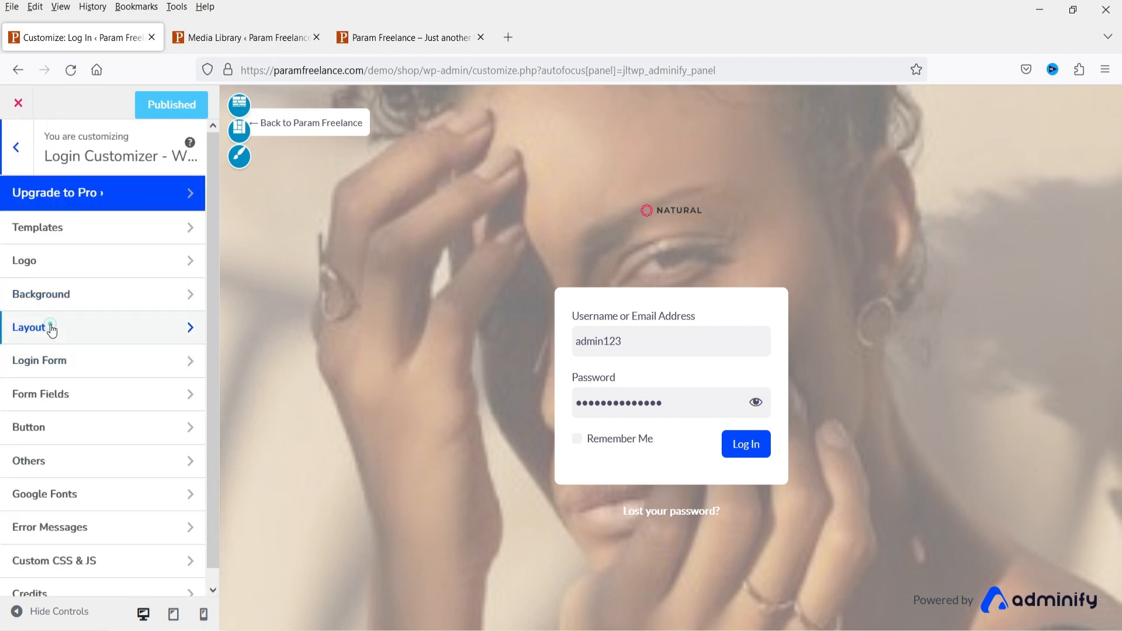
click(51, 328)
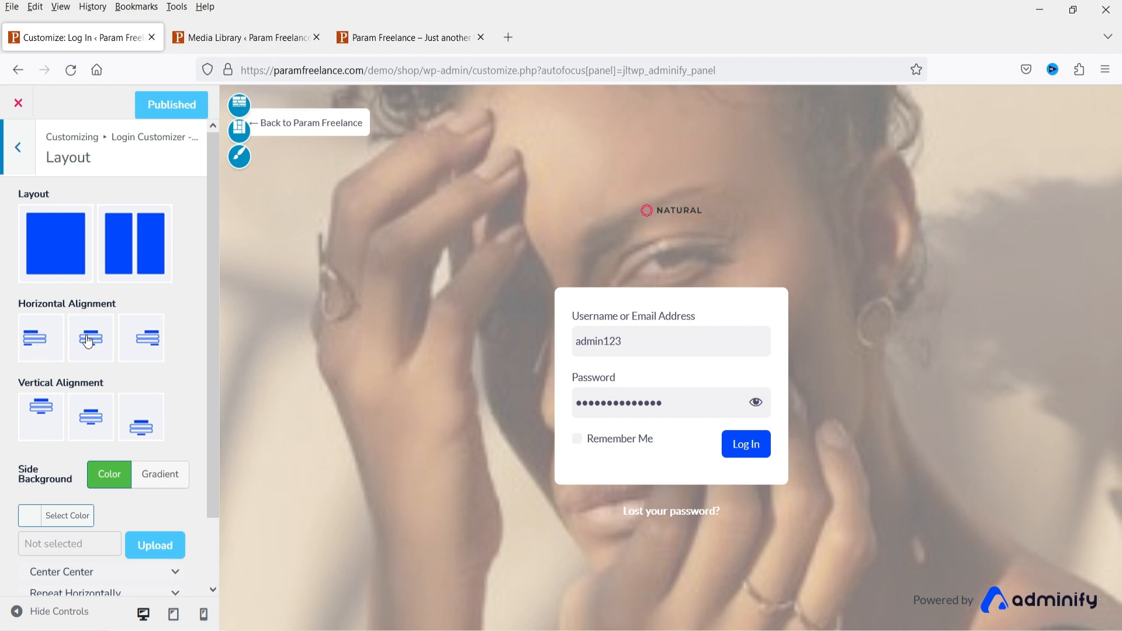
scroll(117, 362, down, 2)
scroll(117, 397, up, 2)
click(19, 151)
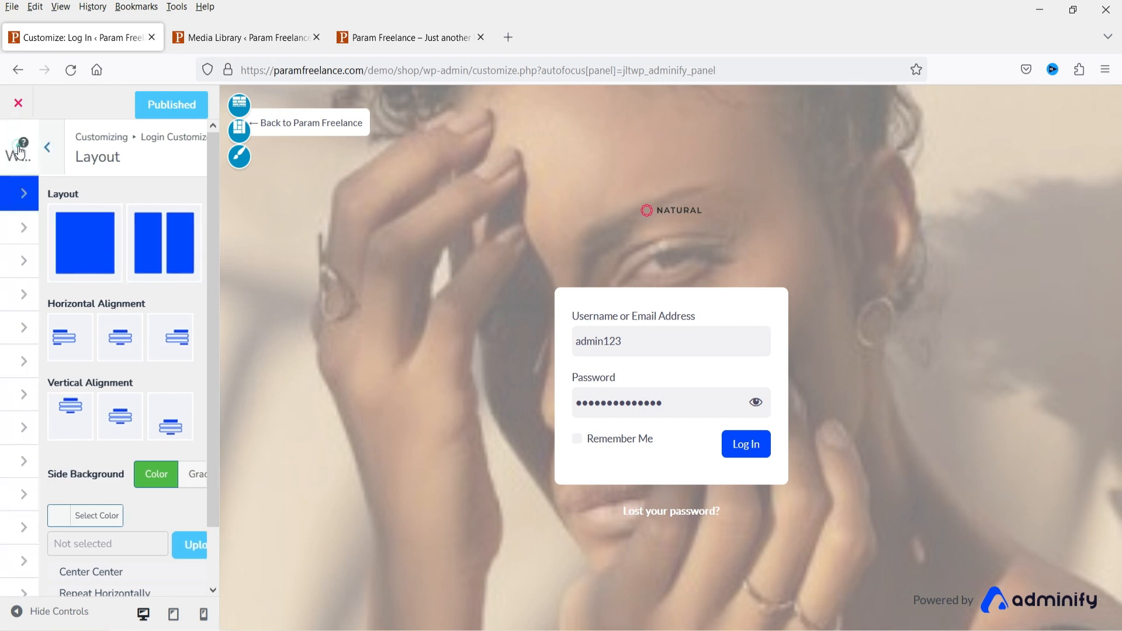
Examine the Login Form section's background, size and border options and the Form Fields section's label options.
click(67, 359)
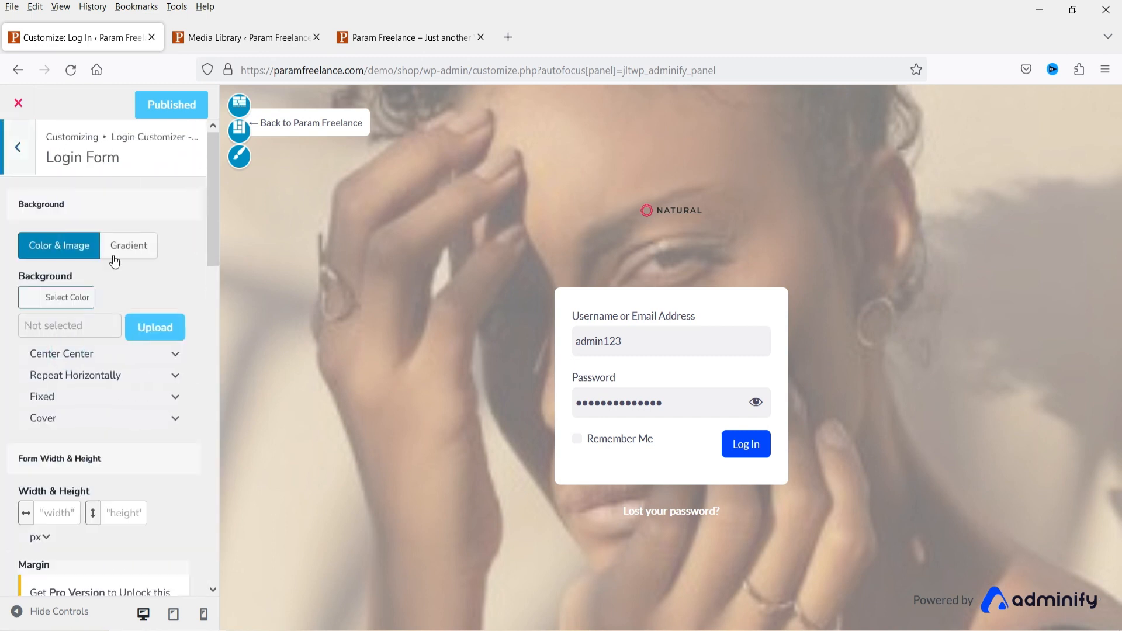
scroll(123, 310, down, 15)
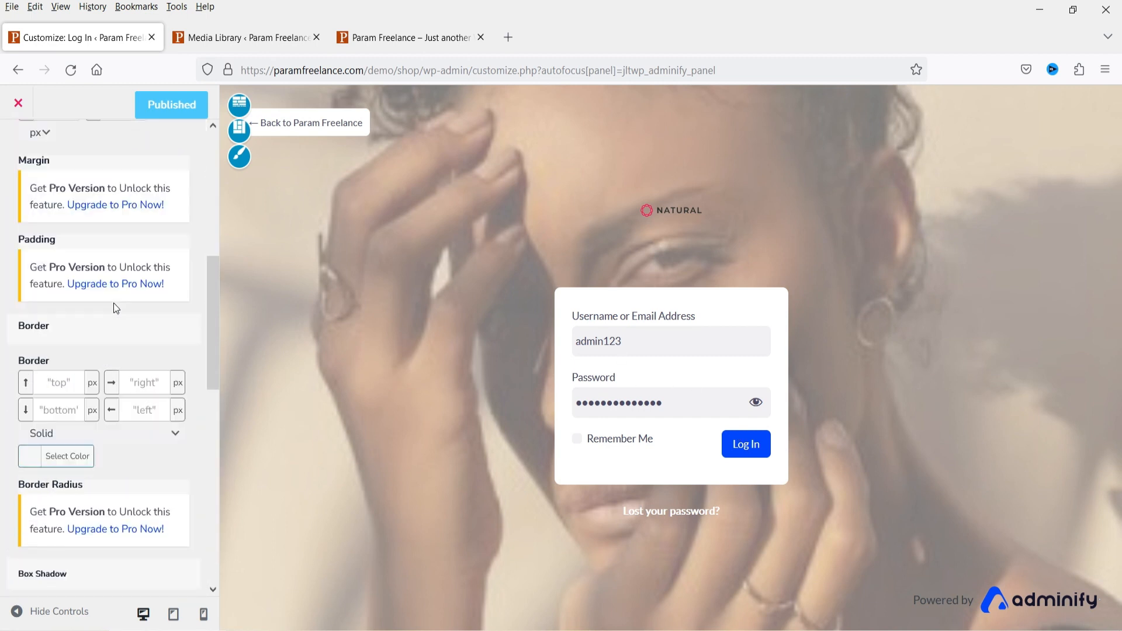
scroll(111, 301, up, 15)
click(17, 143)
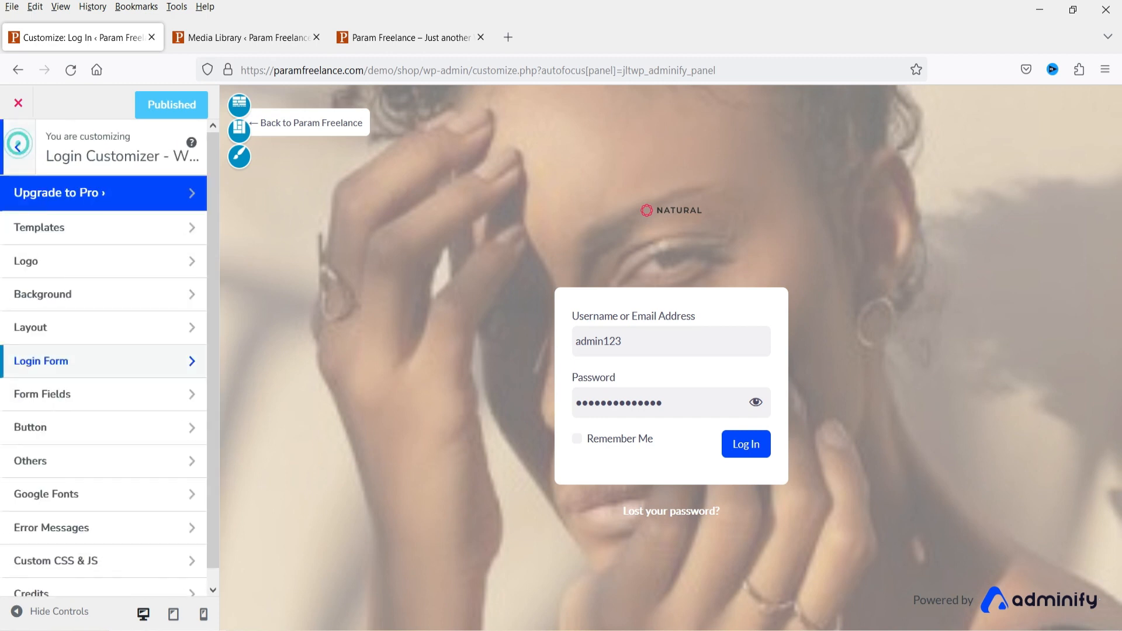
click(69, 407)
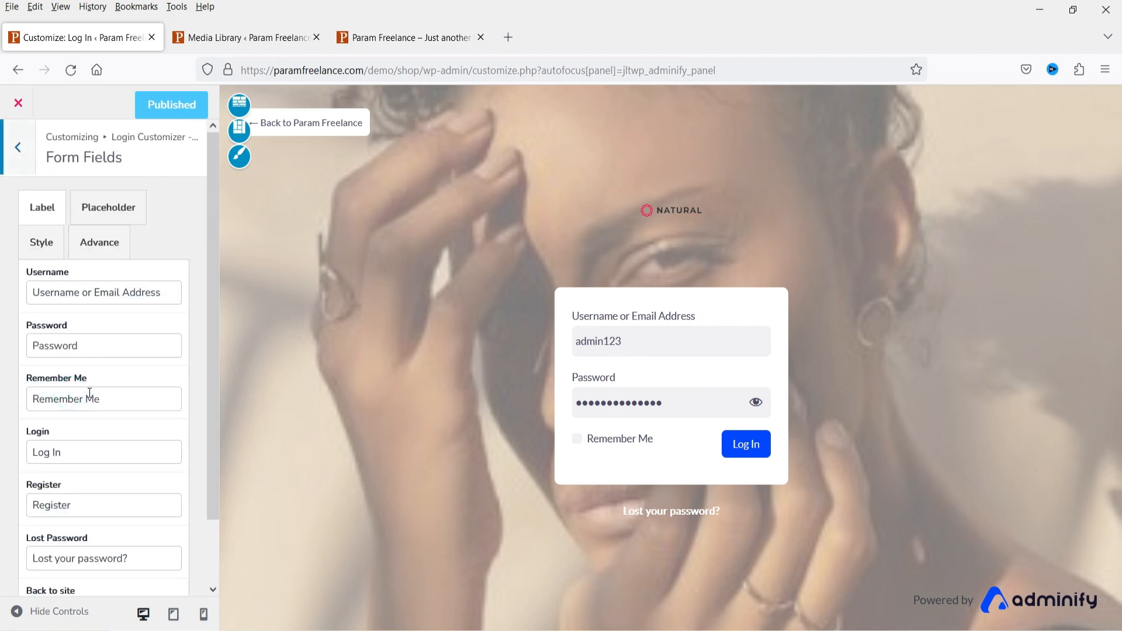
click(18, 147)
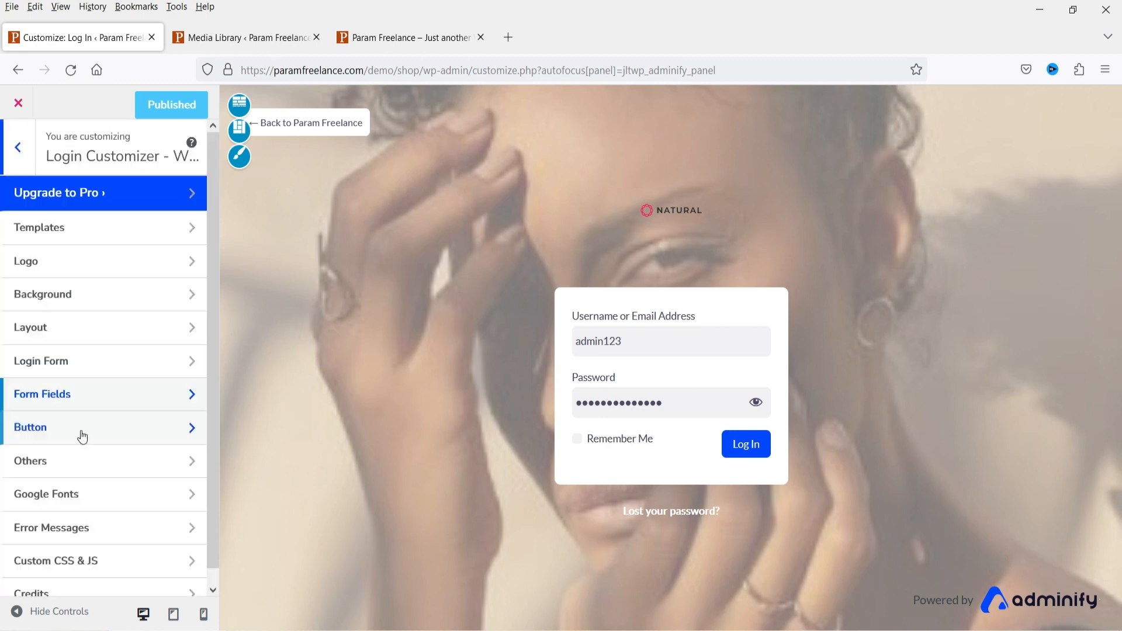
Set the login button's normal background colour to dark blue #0e0e70 in the Button section.
click(80, 429)
scroll(78, 310, down, 4)
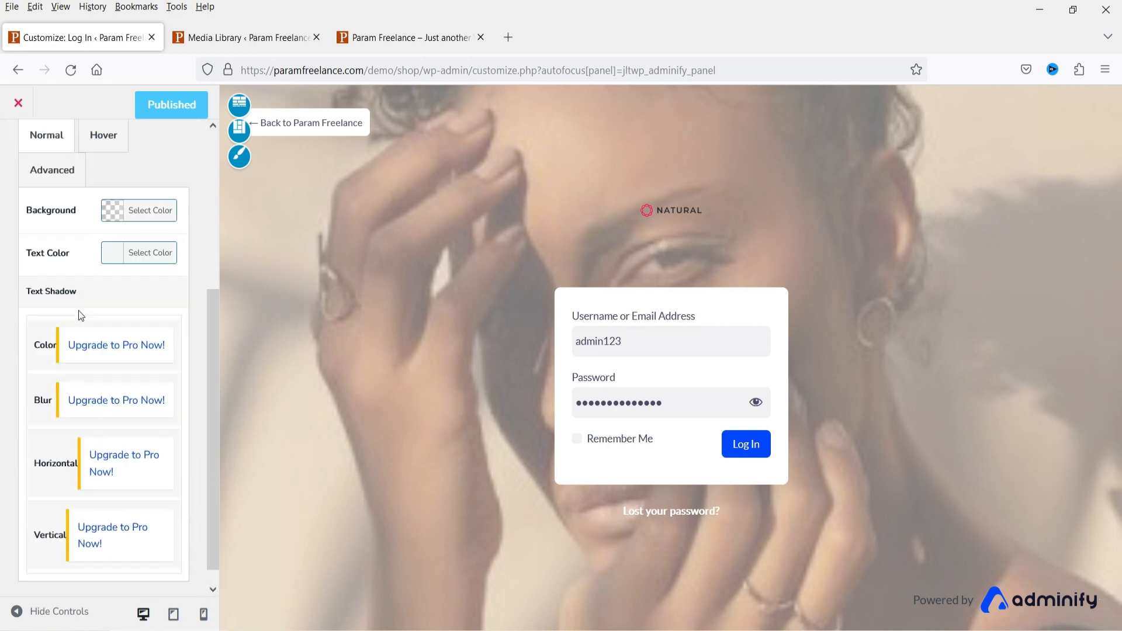
scroll(102, 407, up, 4)
scroll(105, 397, down, 2)
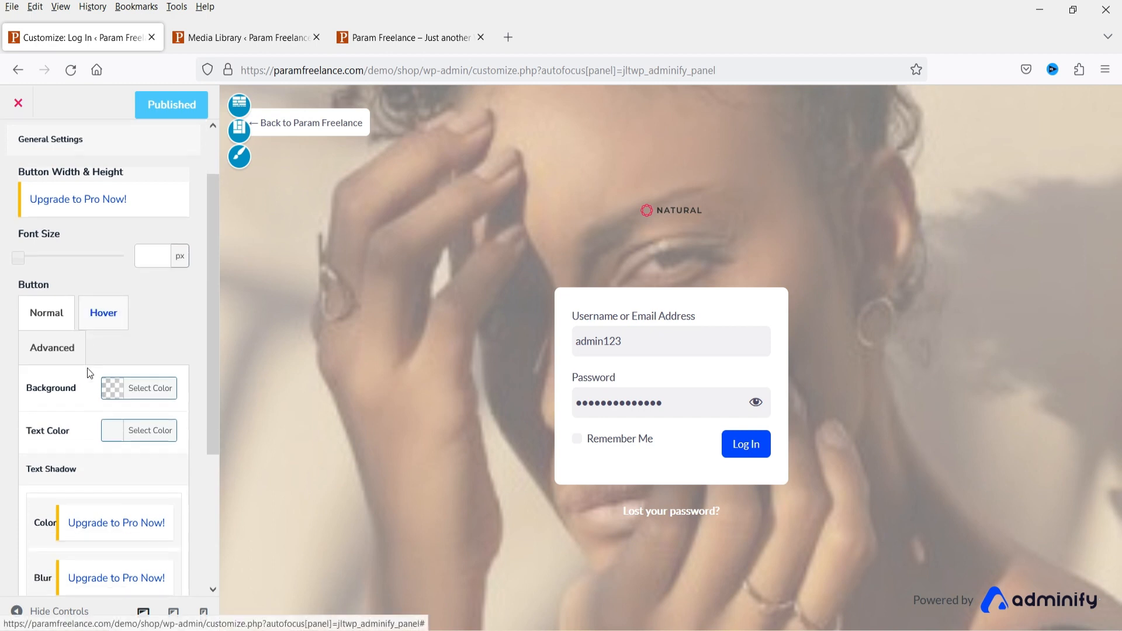
click(108, 376)
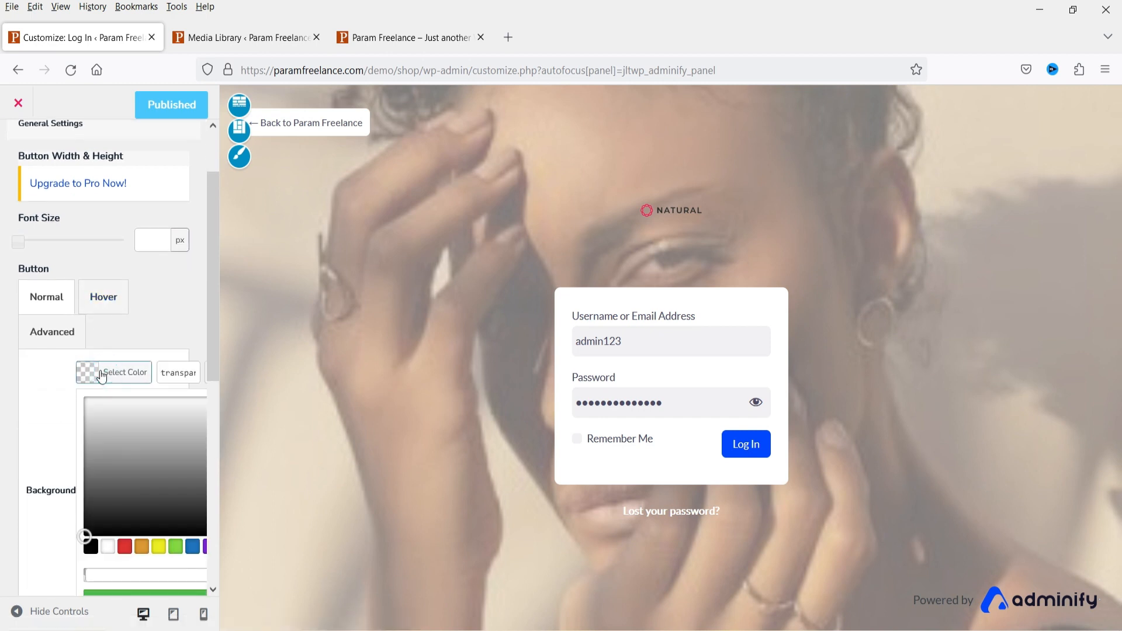
click(193, 548)
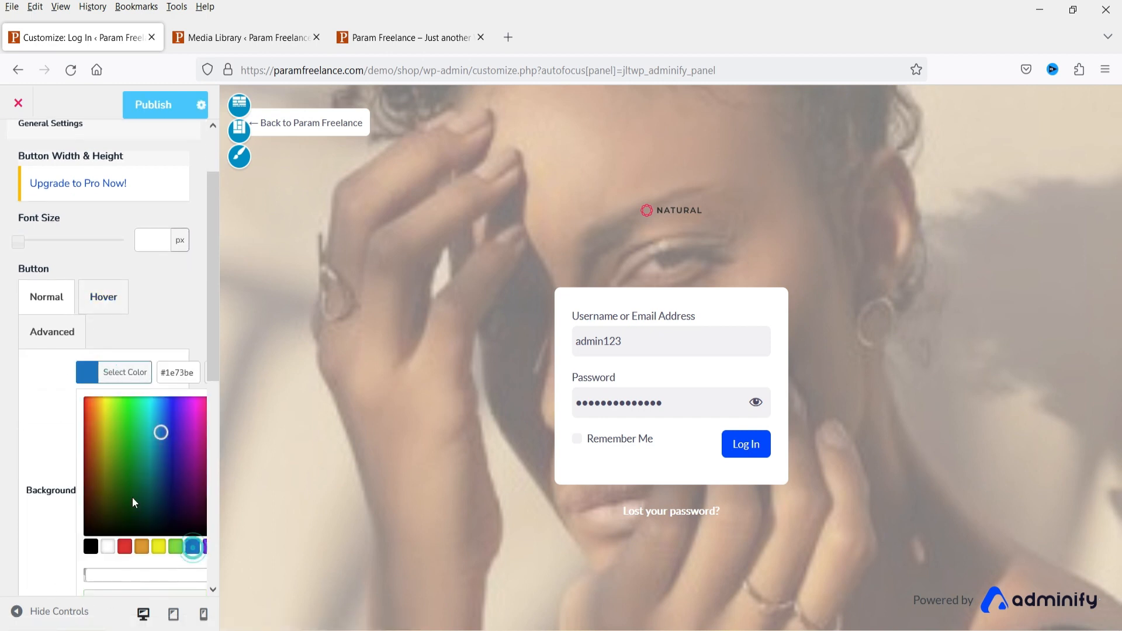
click(174, 474)
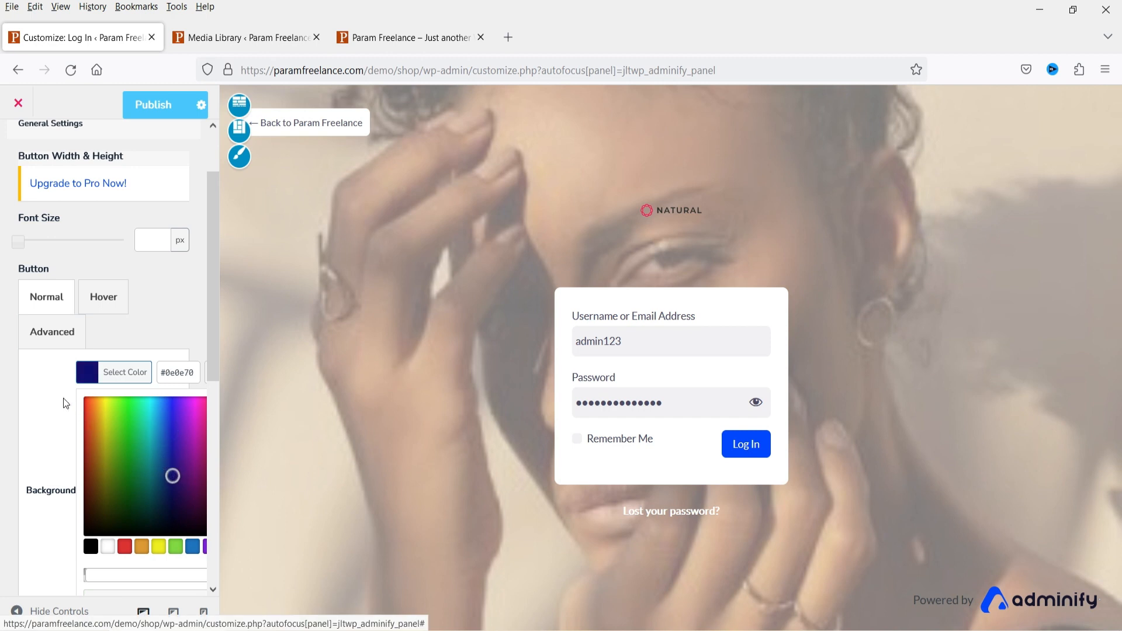
click(31, 380)
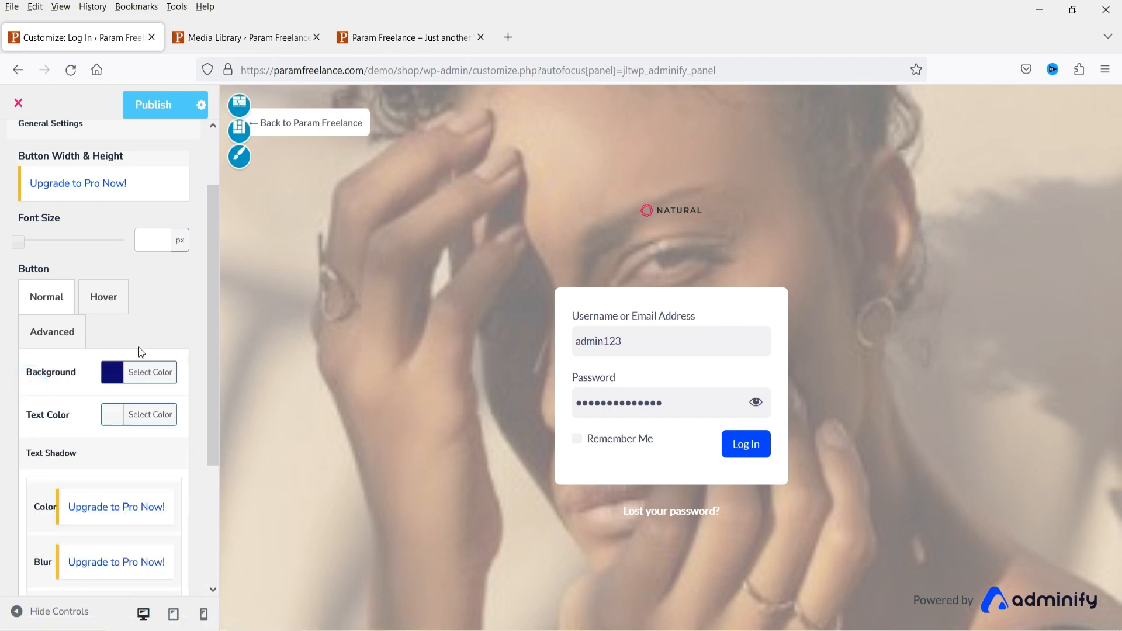
Set the login button's text colour to white and return to the login customizer's section list.
scroll(138, 347, down, 3)
click(106, 236)
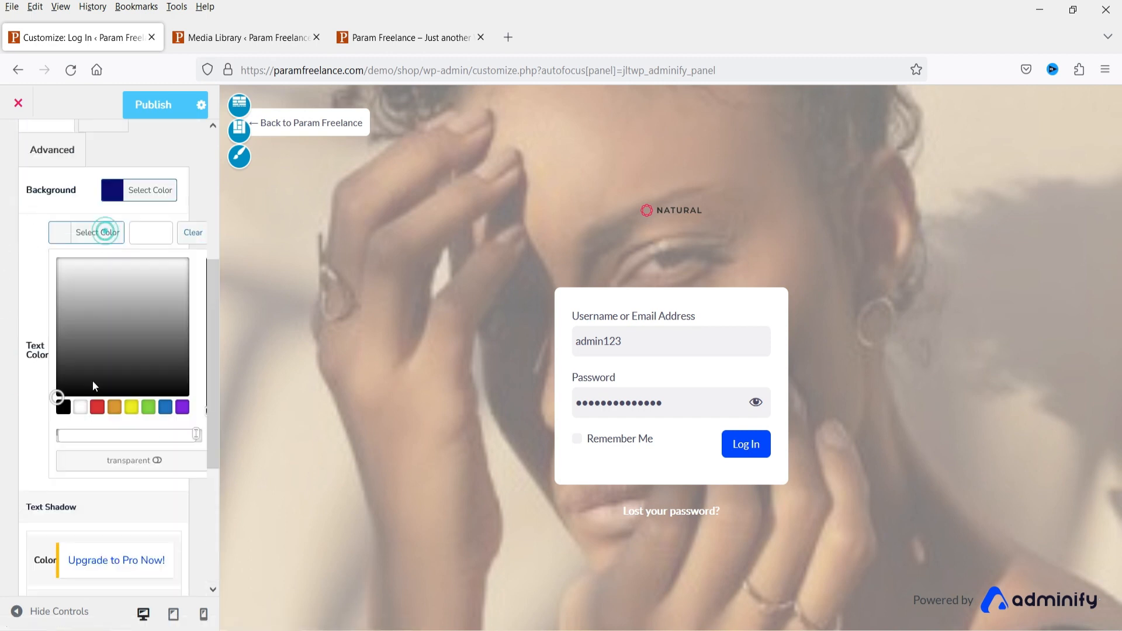
click(9, 272)
scroll(18, 234, up, 5)
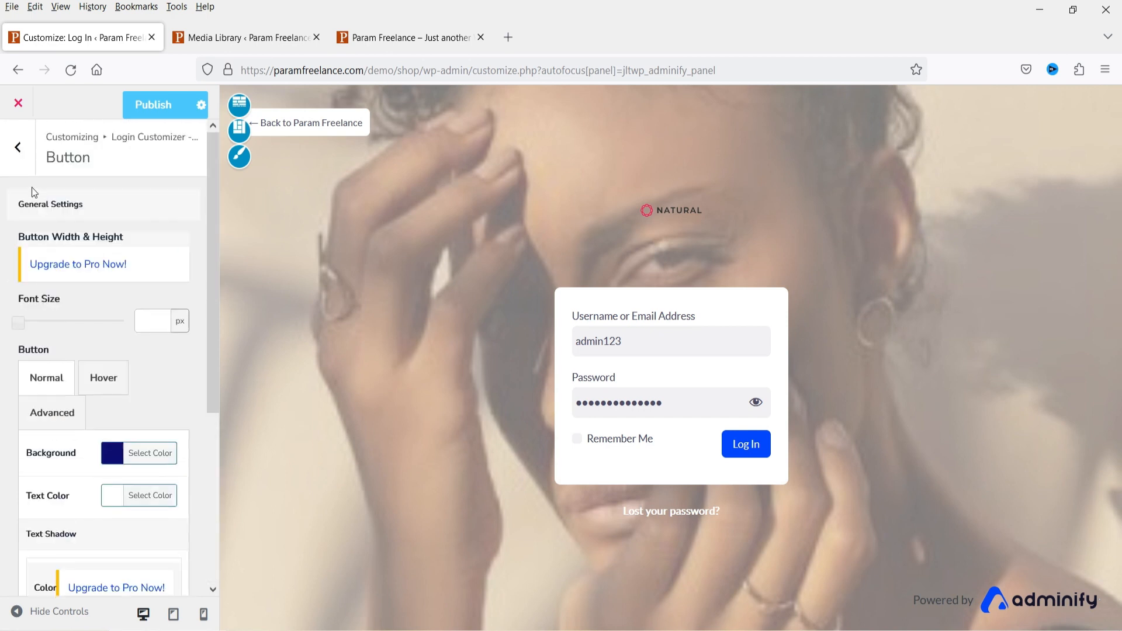
click(24, 150)
Try the Hide Remember Me option in the Others section, turn it back off, and return to the section list.
scroll(96, 501, down, 1)
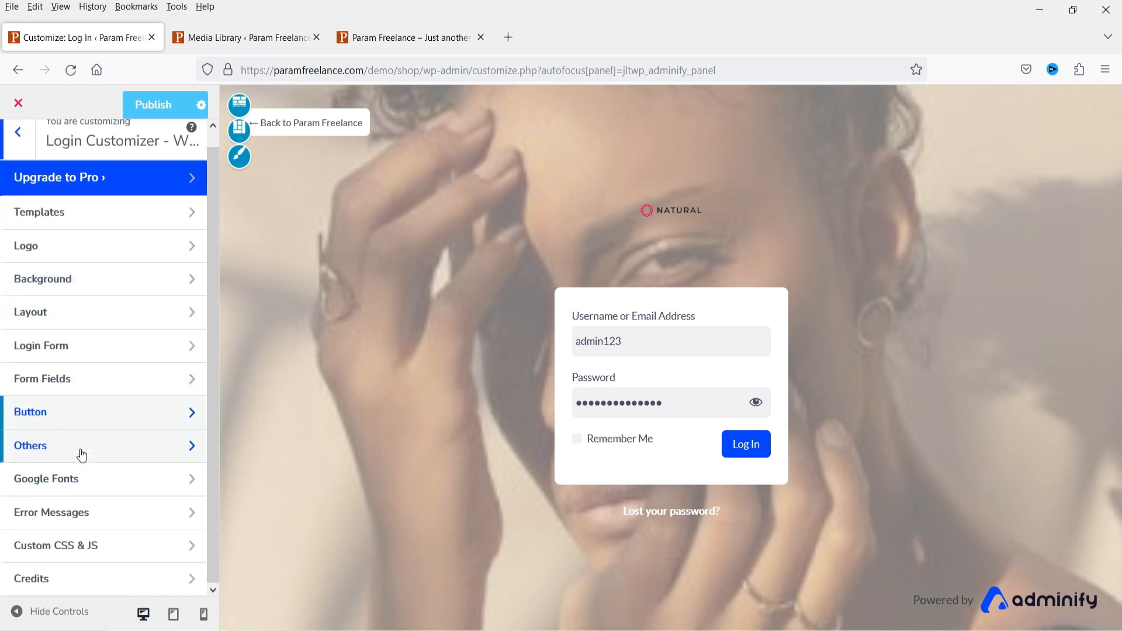
click(77, 451)
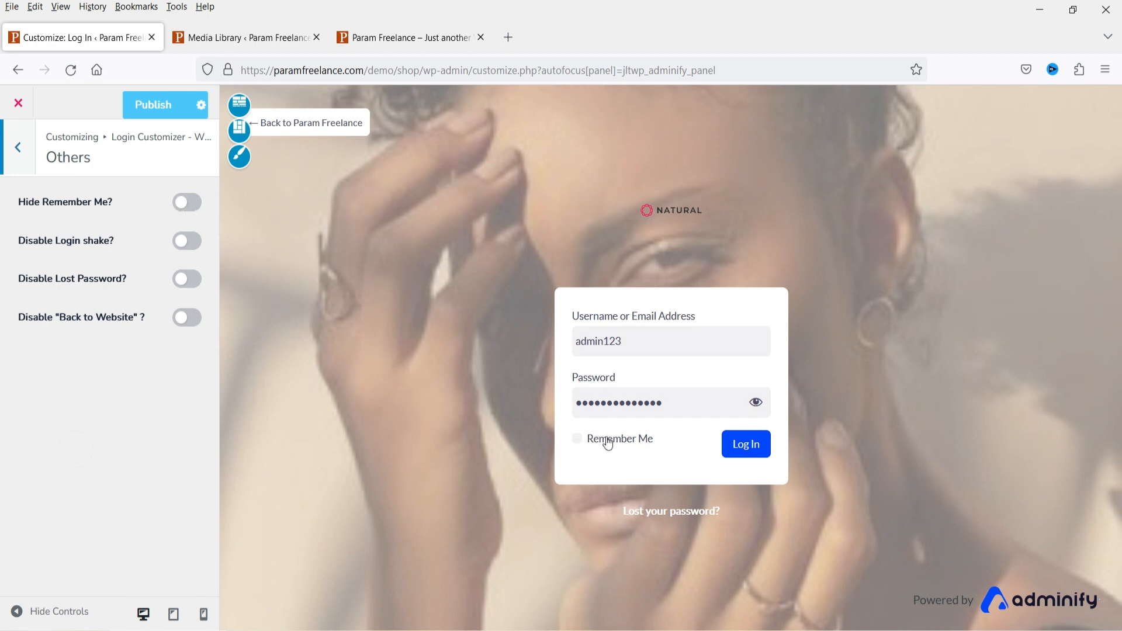
click(185, 203)
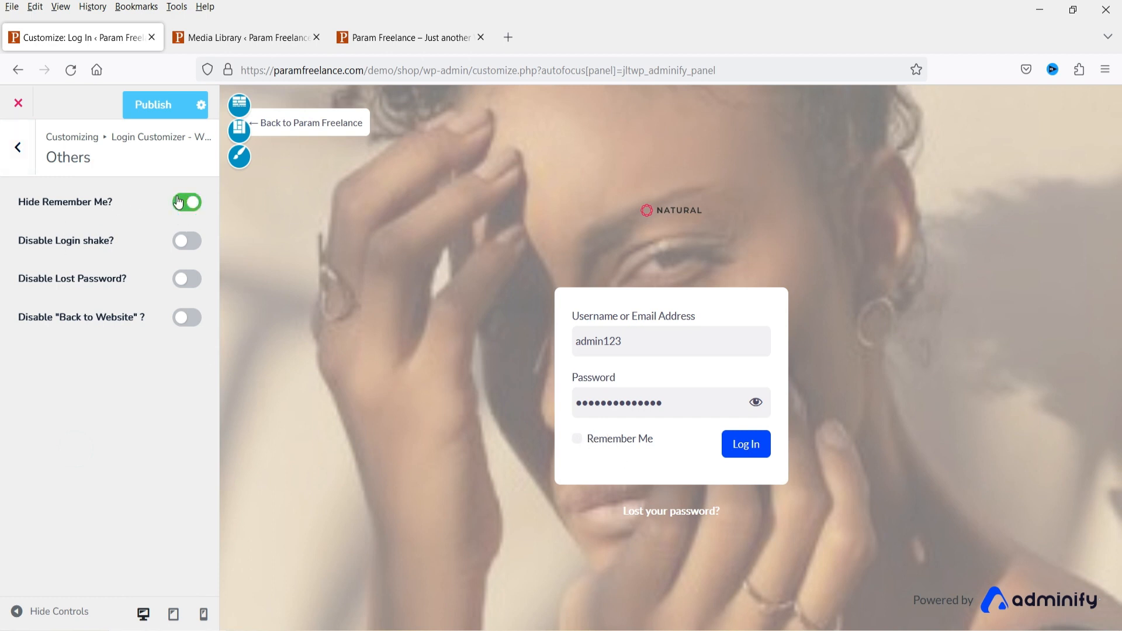
click(187, 202)
click(18, 149)
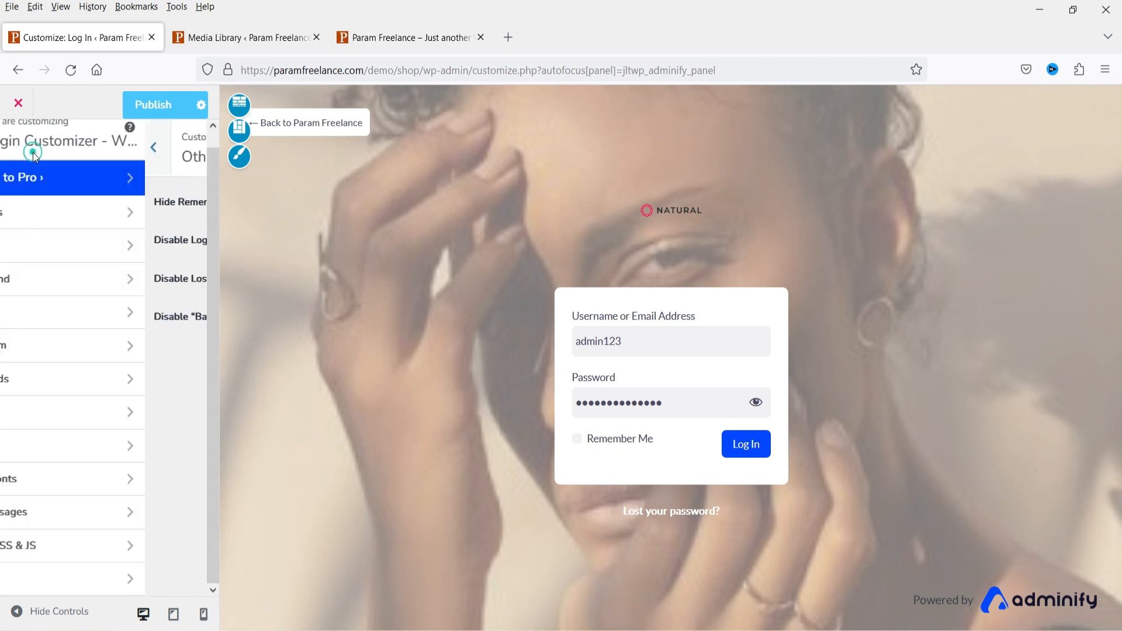
Disable the credits logo on the login page, publish the changes, and reload the customizer.
click(76, 576)
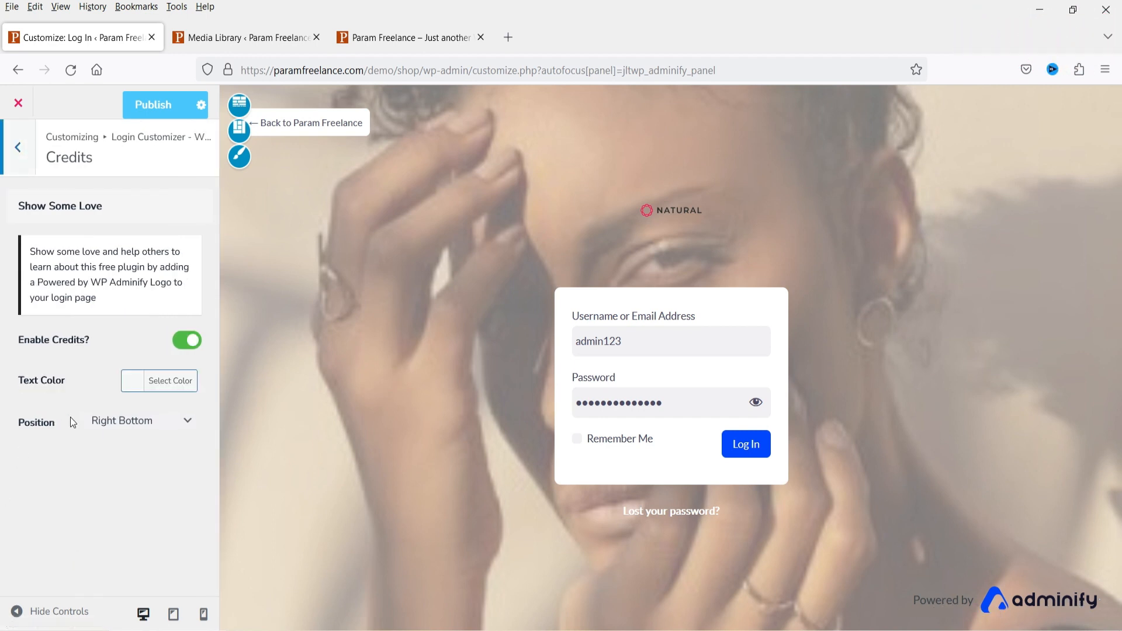
click(194, 345)
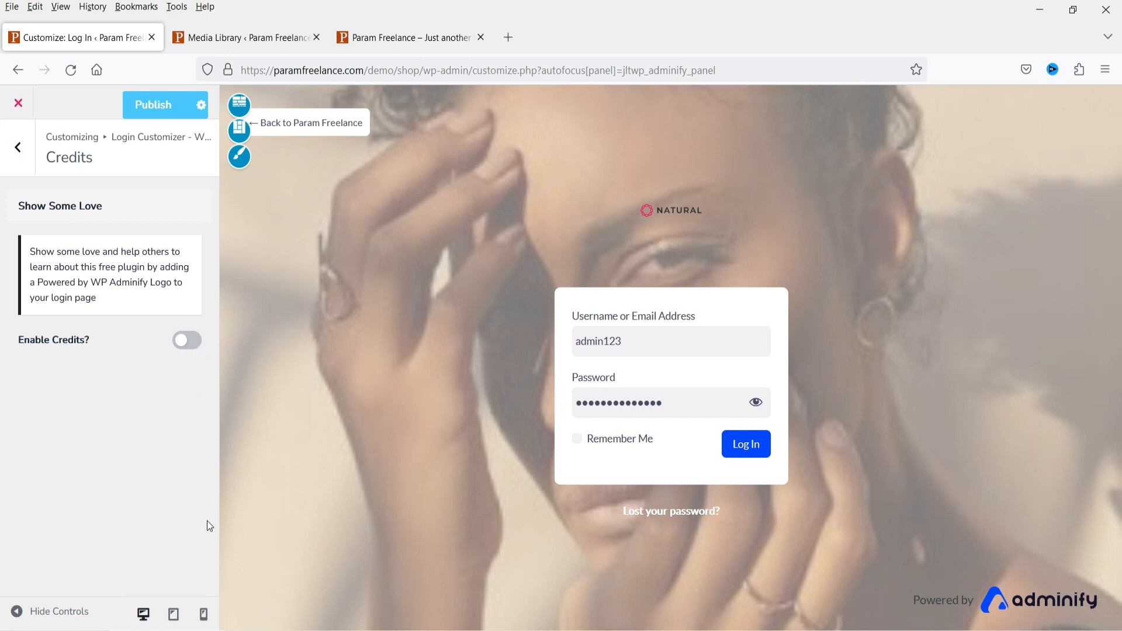
click(150, 111)
click(71, 70)
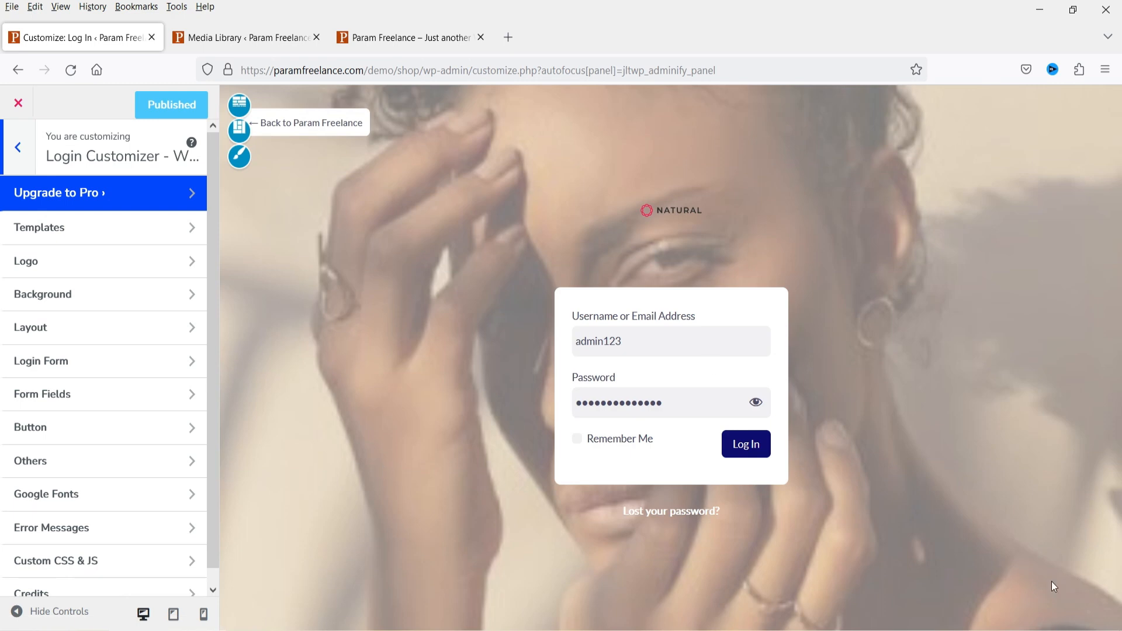
In the WordPress admin tab, upload adminify-pro.3.1.5 from the Desktop as a new plugin, install it, and activate it.
click(244, 29)
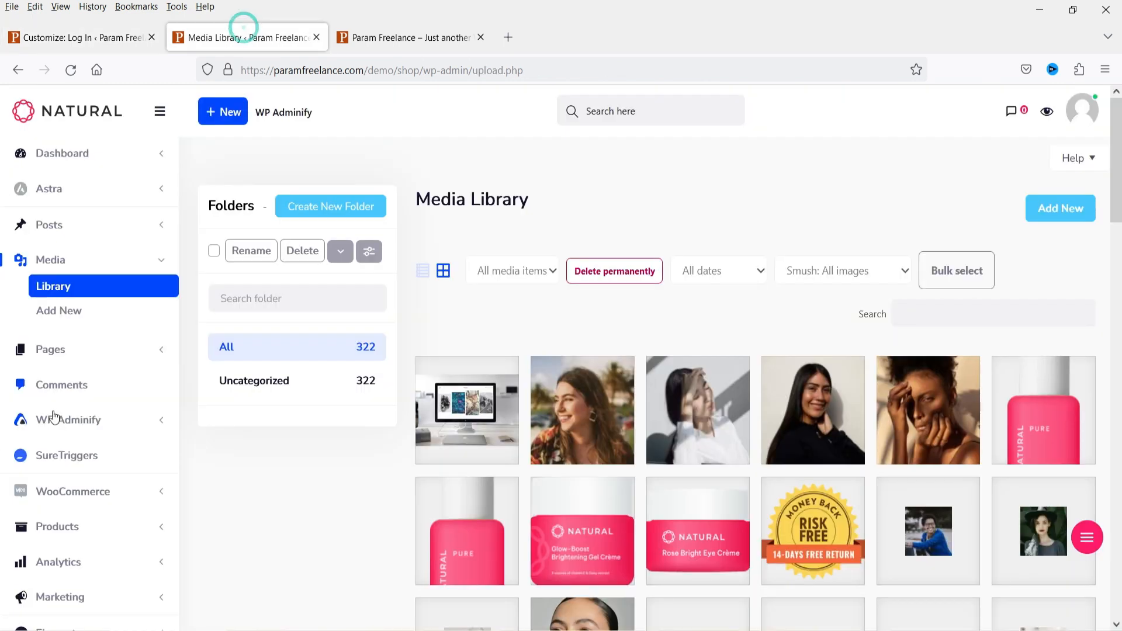
scroll(73, 391, down, 5)
mouse_move(70, 397)
mouse_move(52, 426)
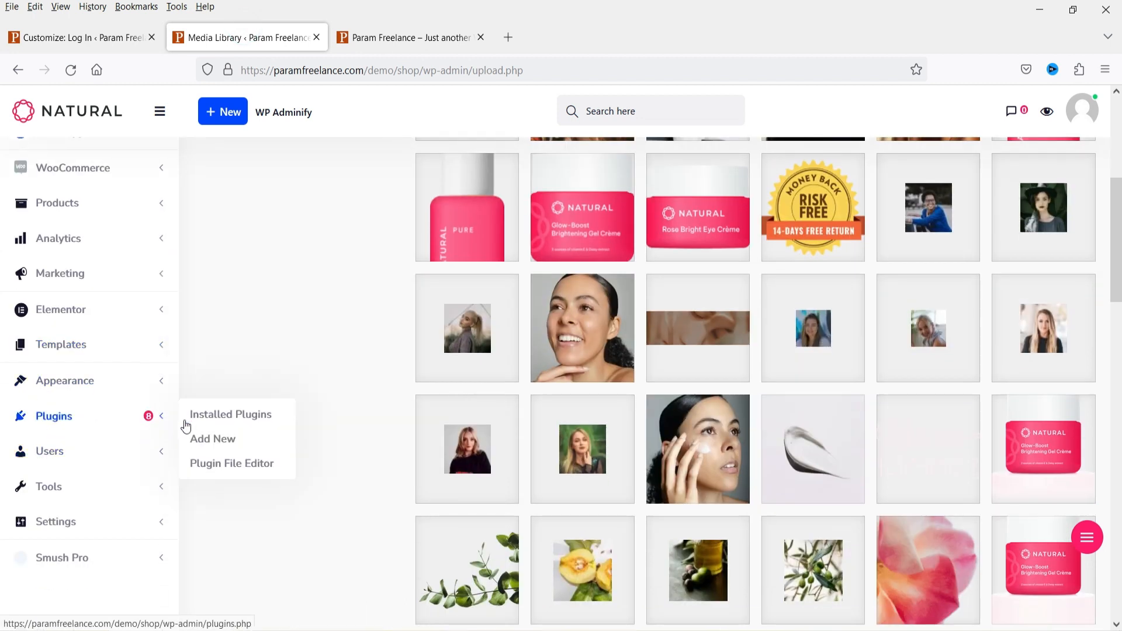
click(221, 442)
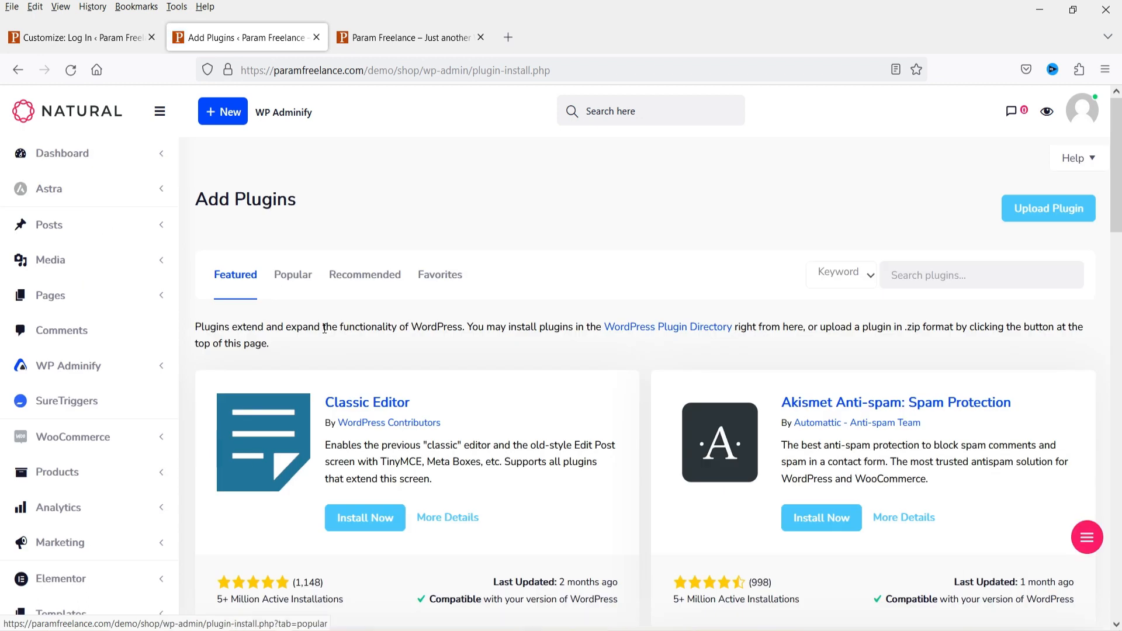
click(1047, 224)
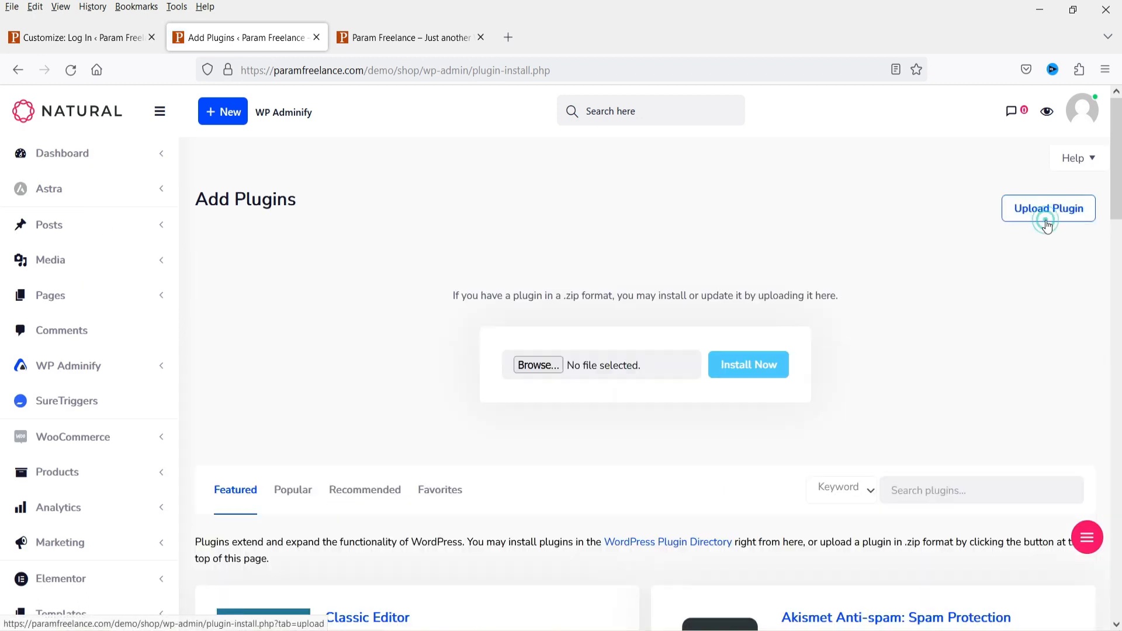
click(538, 371)
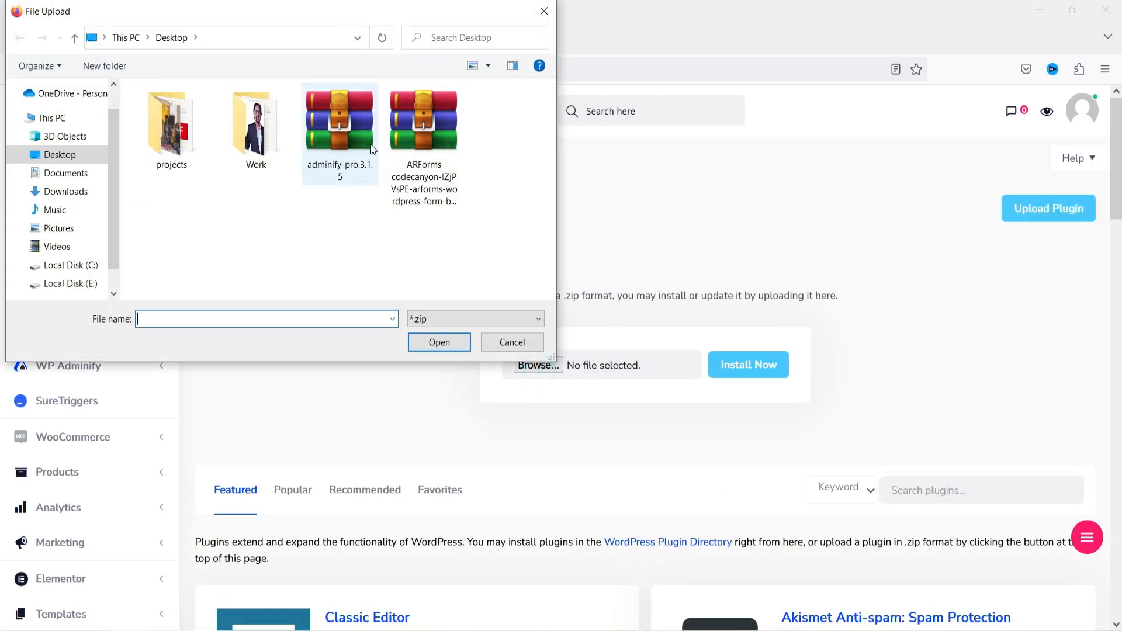
double_click(358, 121)
click(758, 372)
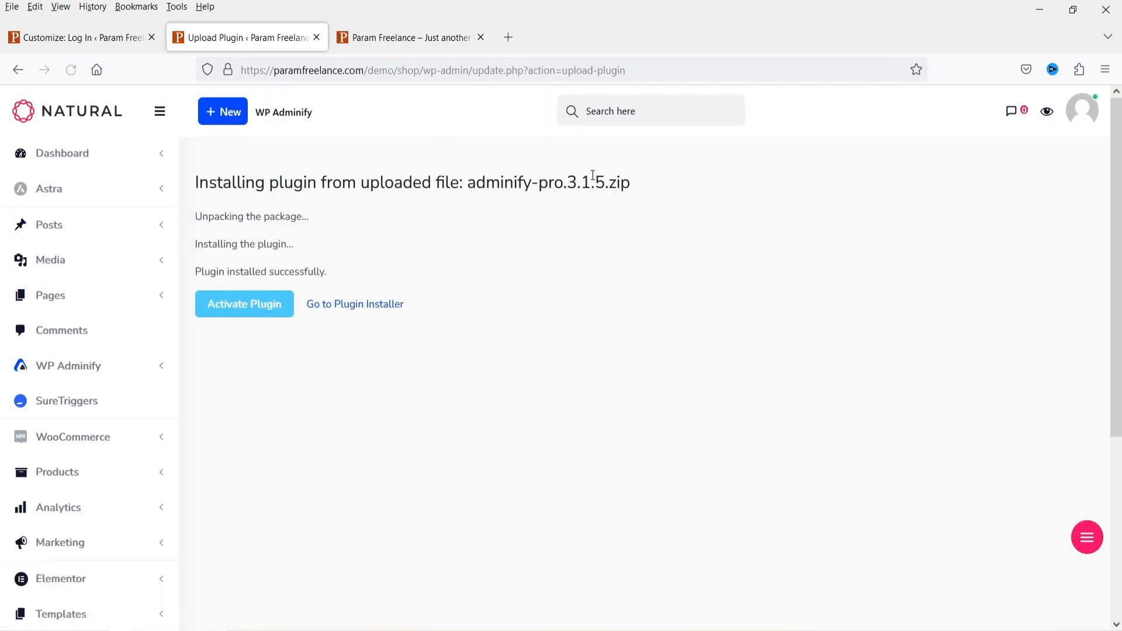
click(244, 312)
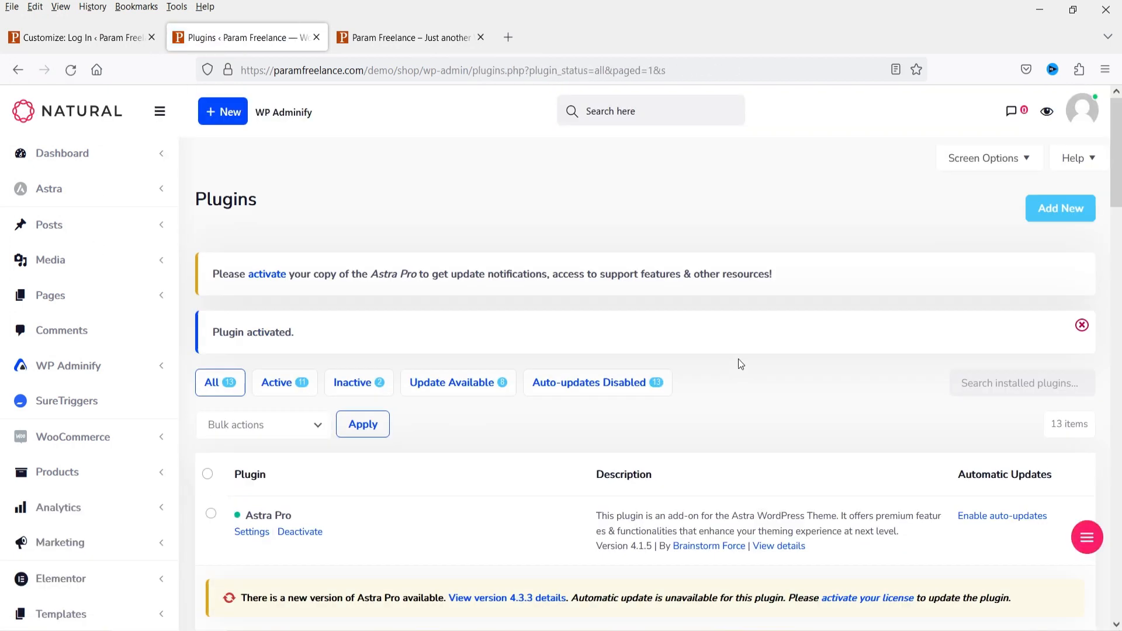
Look through the installed plugins list for the WP Adminify entries.
scroll(490, 339, down, 15)
scroll(520, 331, down, 10)
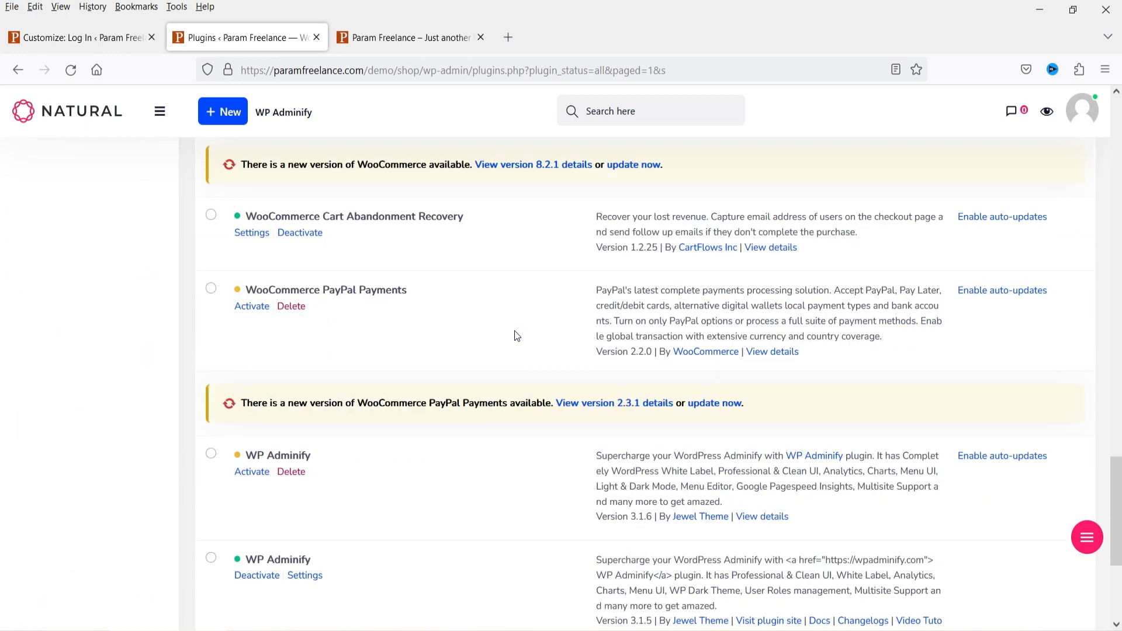
scroll(260, 313, up, 20)
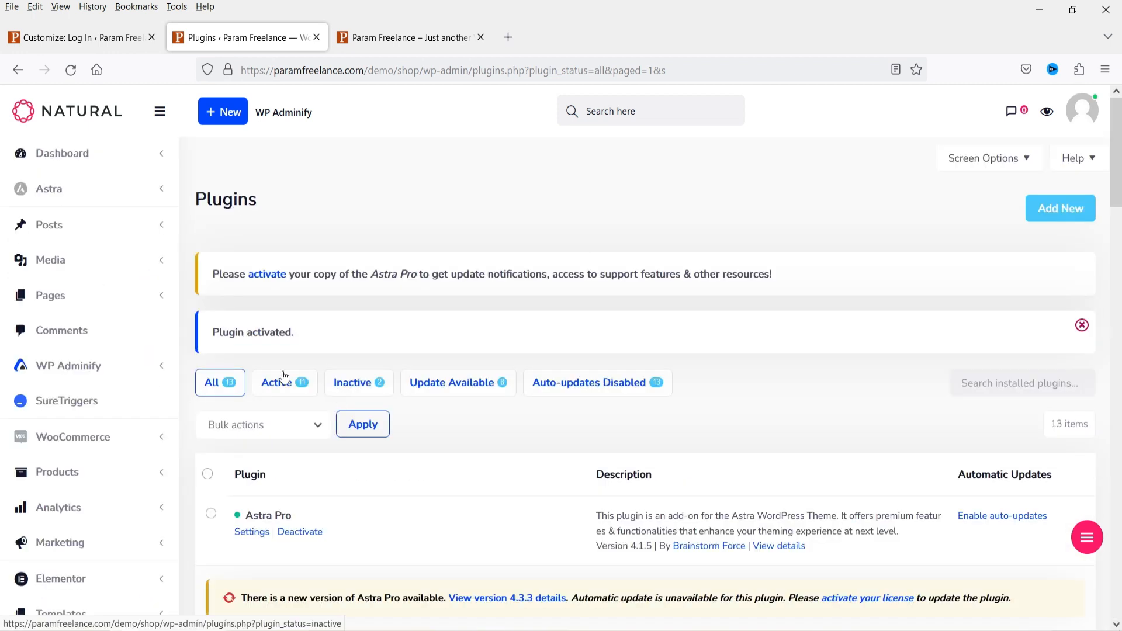
Open the Customize section of the WP Adminify plugin settings.
mouse_move(110, 374)
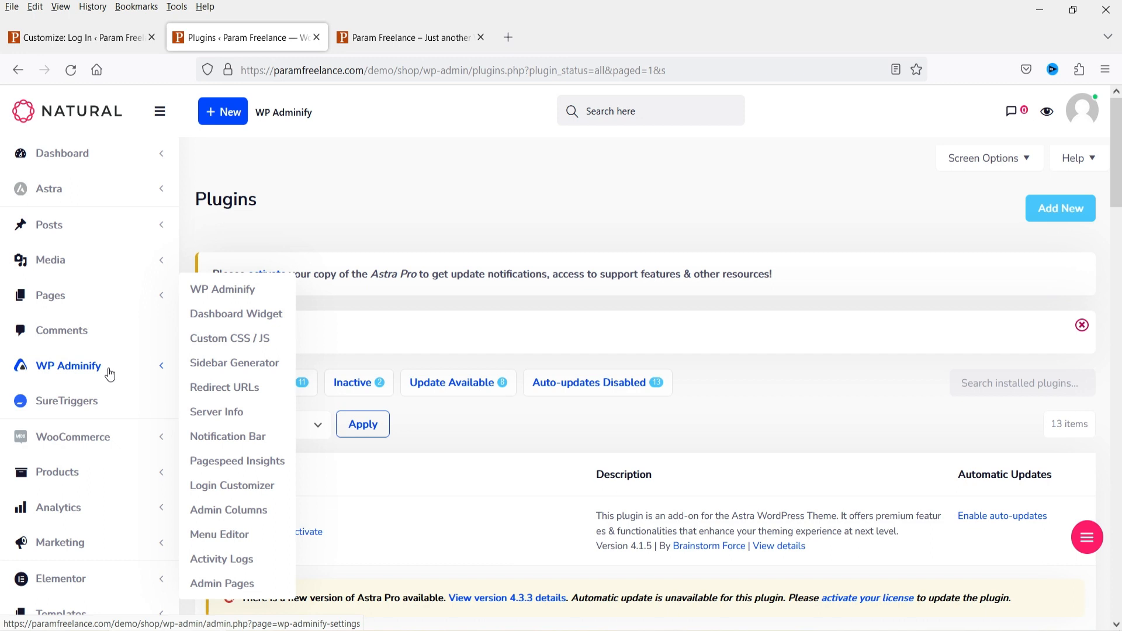
click(109, 374)
click(251, 279)
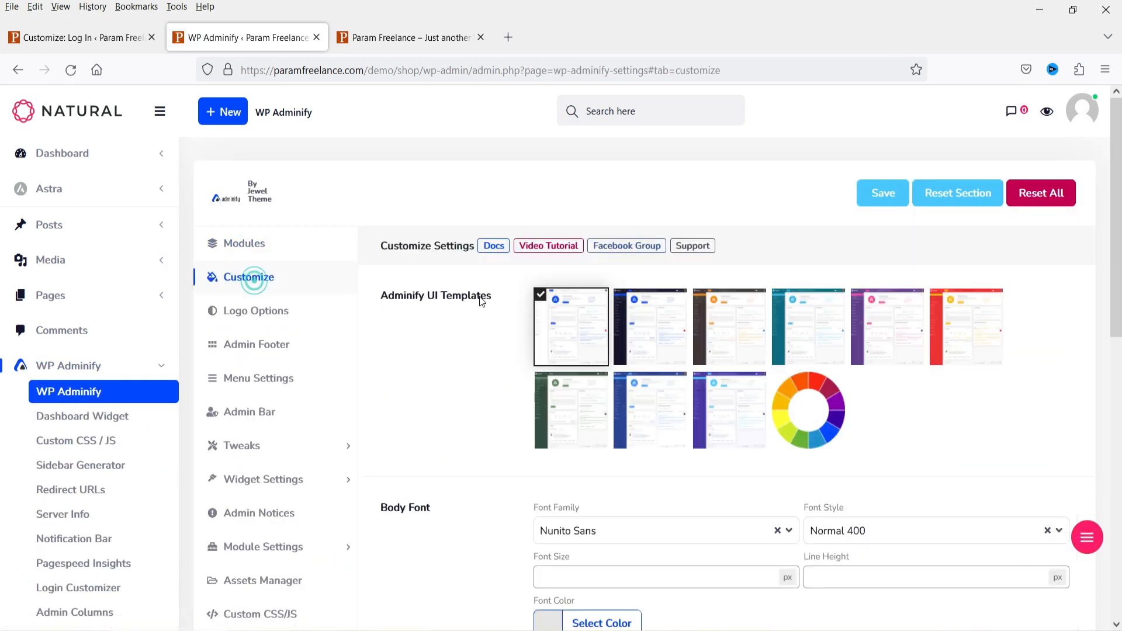
Try the brown, teal, purple, red, dark green, blue and violet Adminify UI templates one after another.
click(735, 325)
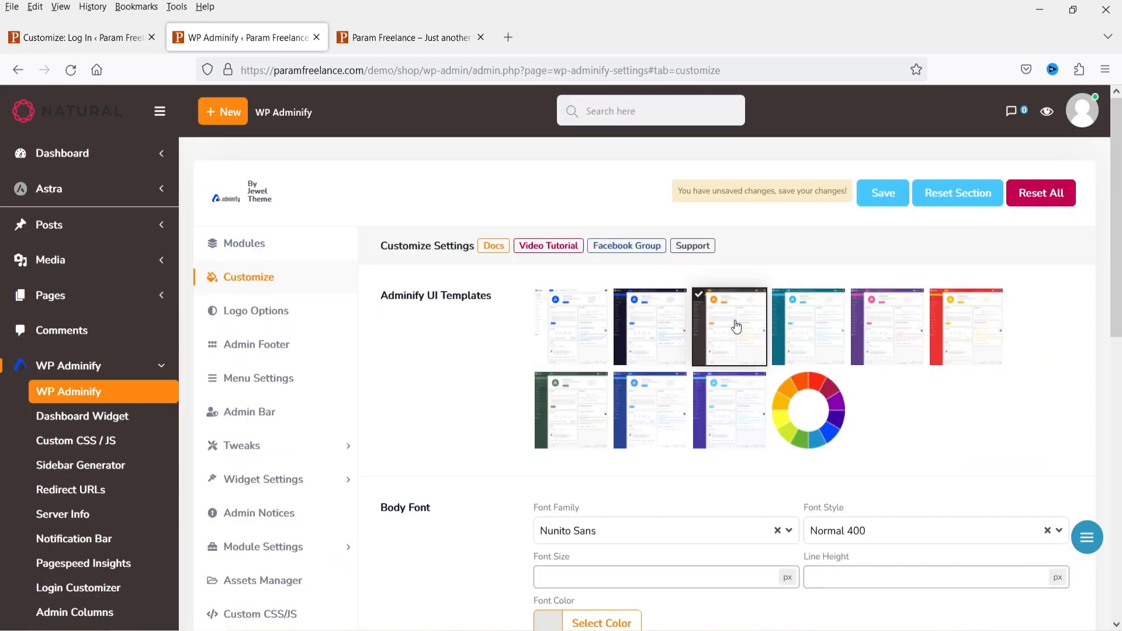
click(805, 327)
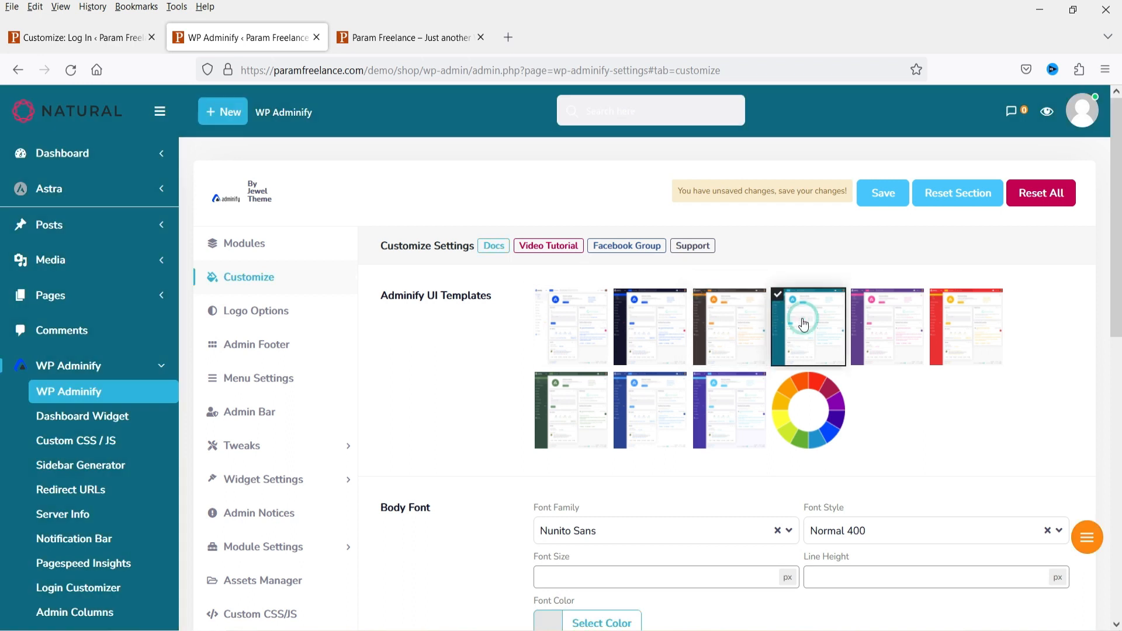
click(877, 329)
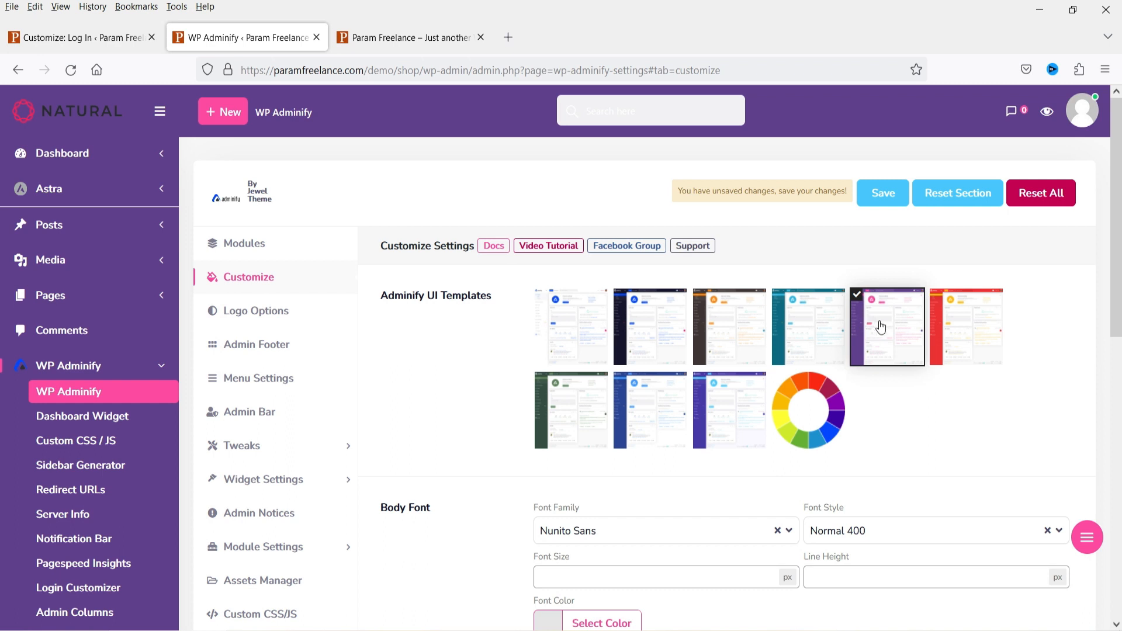
click(961, 336)
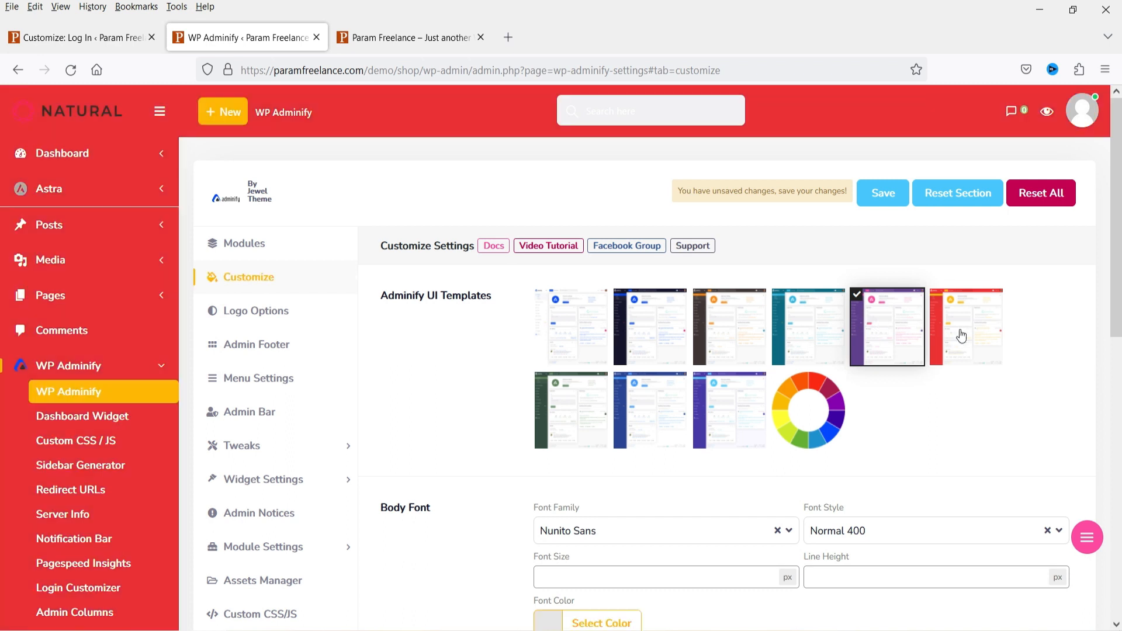
click(571, 414)
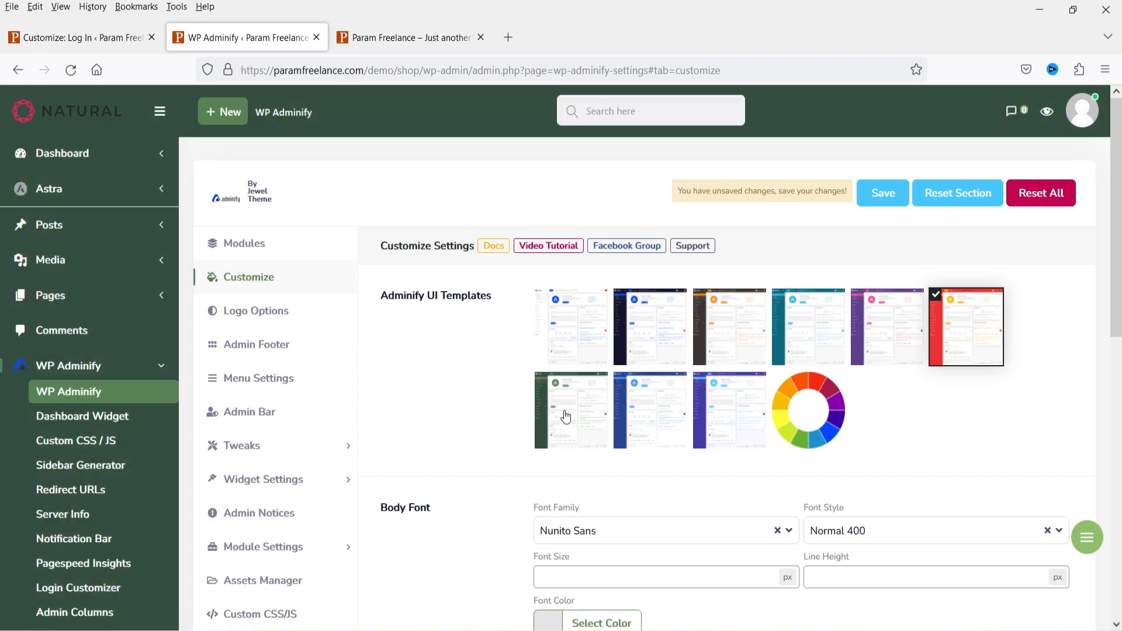
click(641, 419)
click(737, 422)
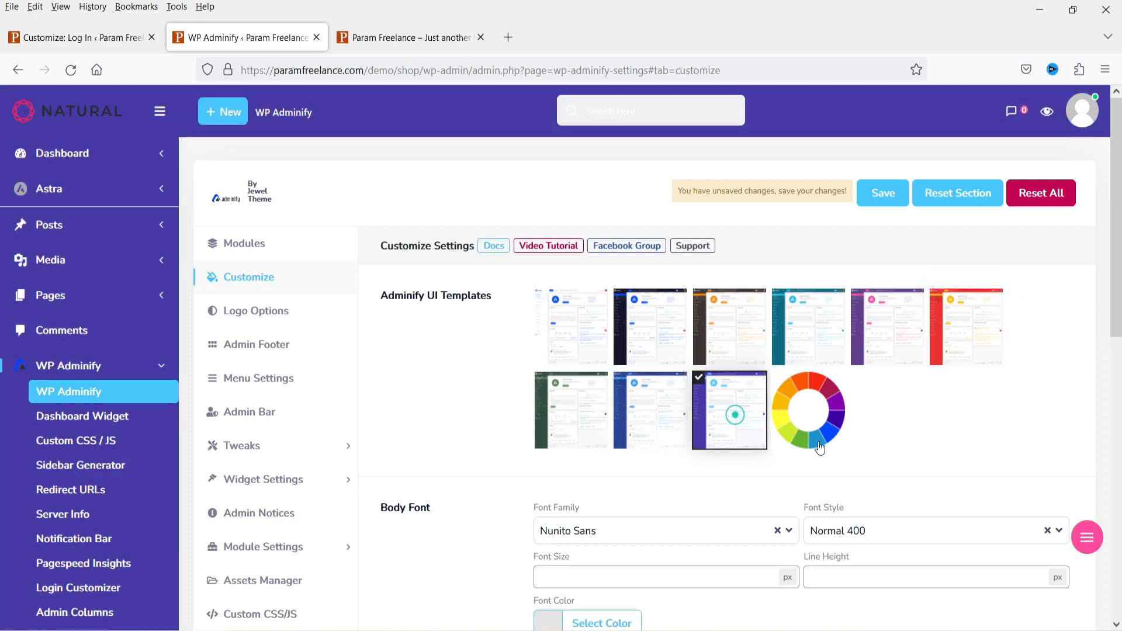
Select the custom color-wheel UI template and set Button BG to dark green #195b16 and Body BG to grey.
click(817, 421)
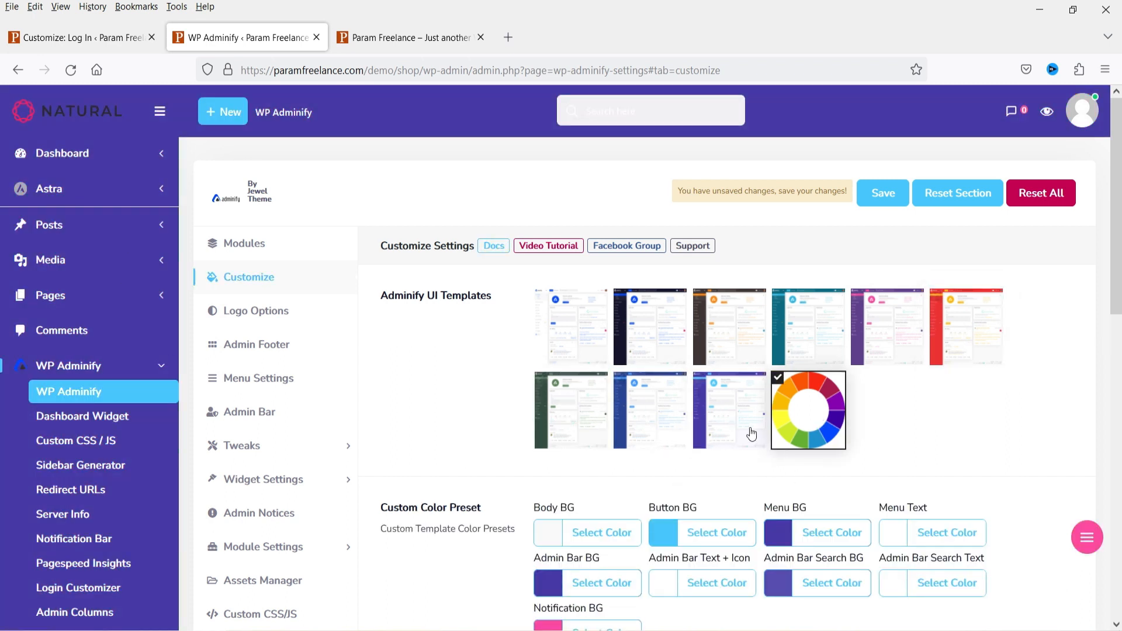
scroll(752, 434, down, 4)
click(667, 302)
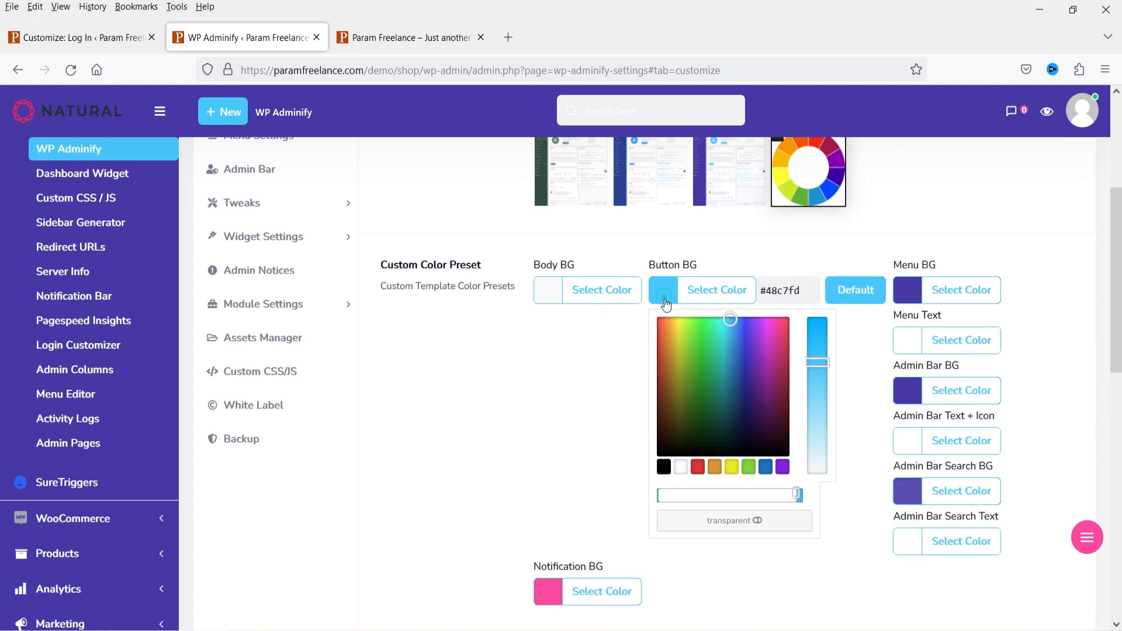
click(701, 406)
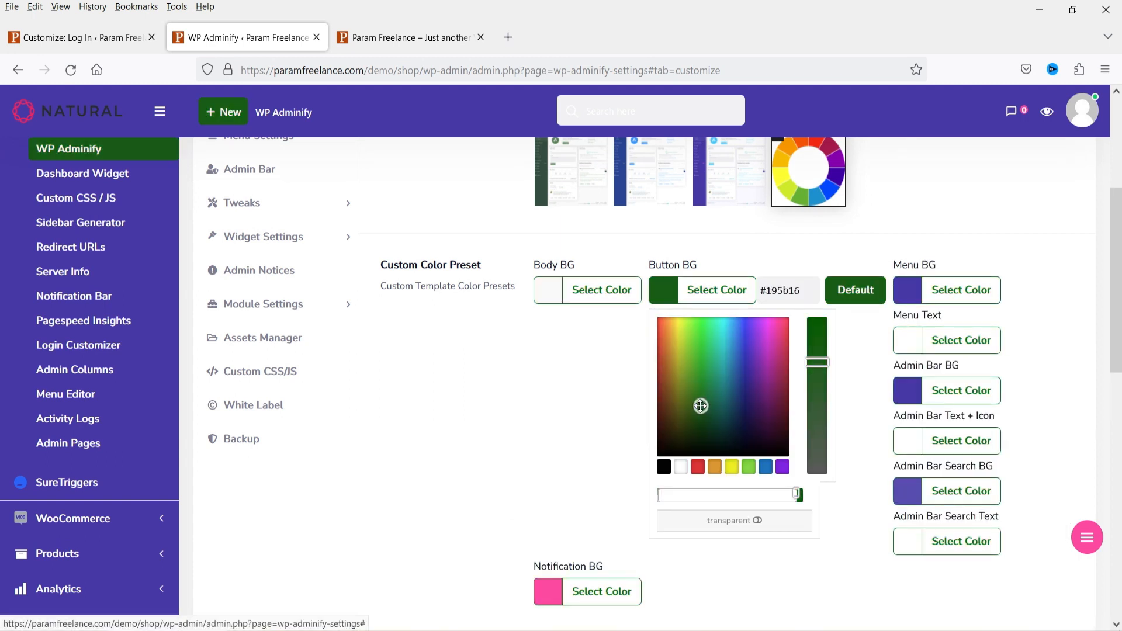
click(548, 290)
click(462, 379)
Set the custom preset's Admin Bar Search BG to green and its Admin Bar BG to teal green.
click(778, 340)
click(820, 416)
click(548, 340)
click(593, 439)
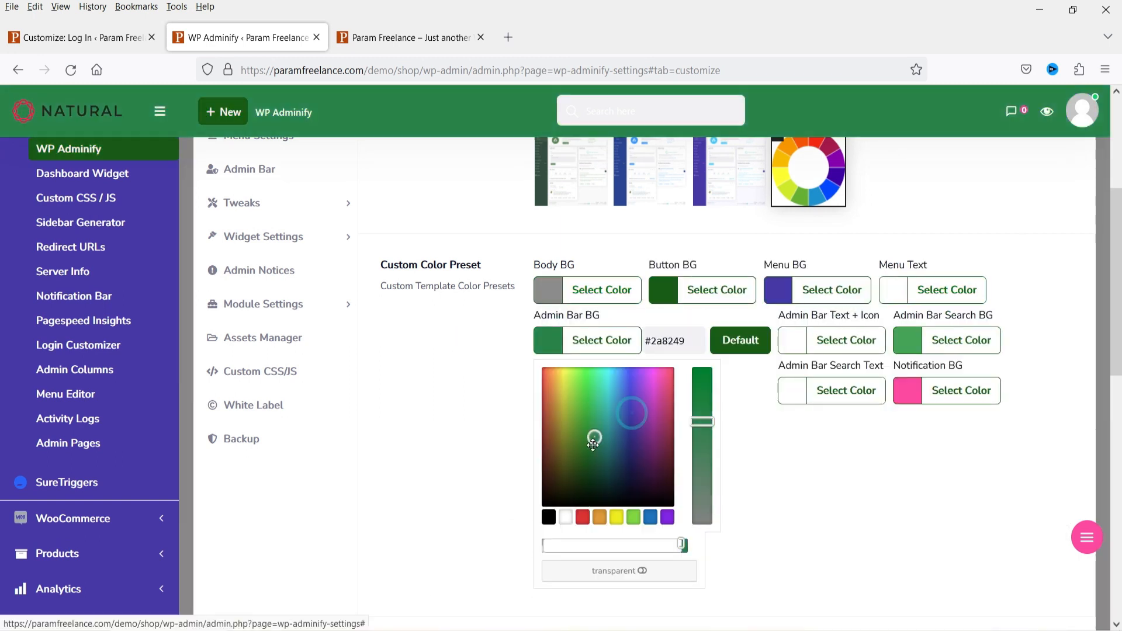
click(601, 408)
click(435, 403)
Set the custom preset's Menu BG to teal and save the Adminify settings.
click(777, 290)
click(833, 359)
click(410, 393)
scroll(894, 385, up, 4)
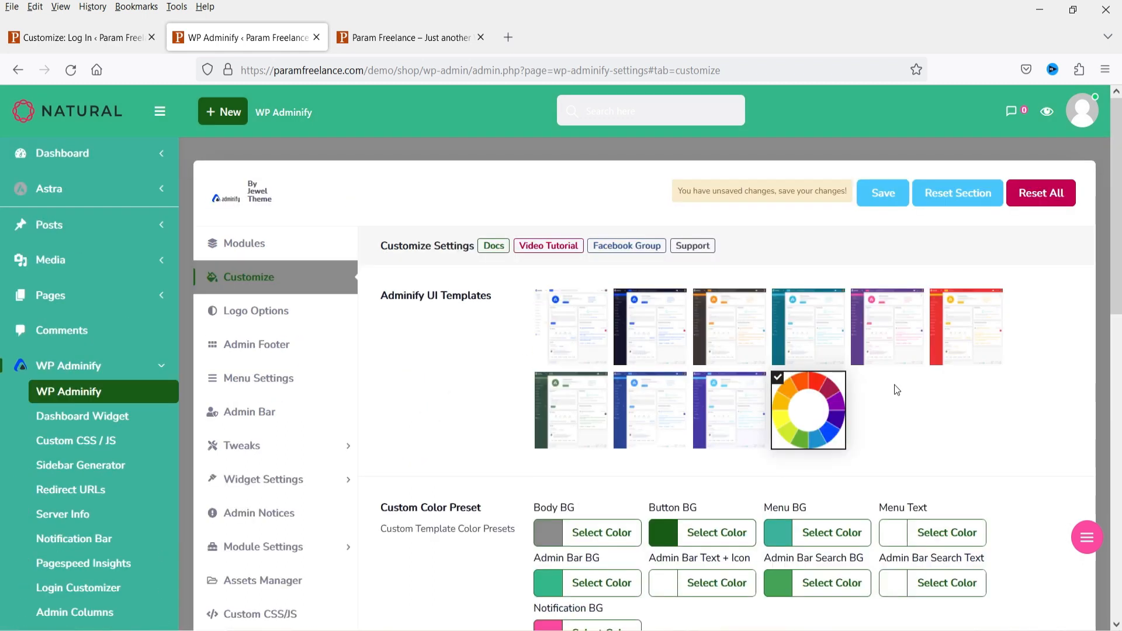
click(876, 183)
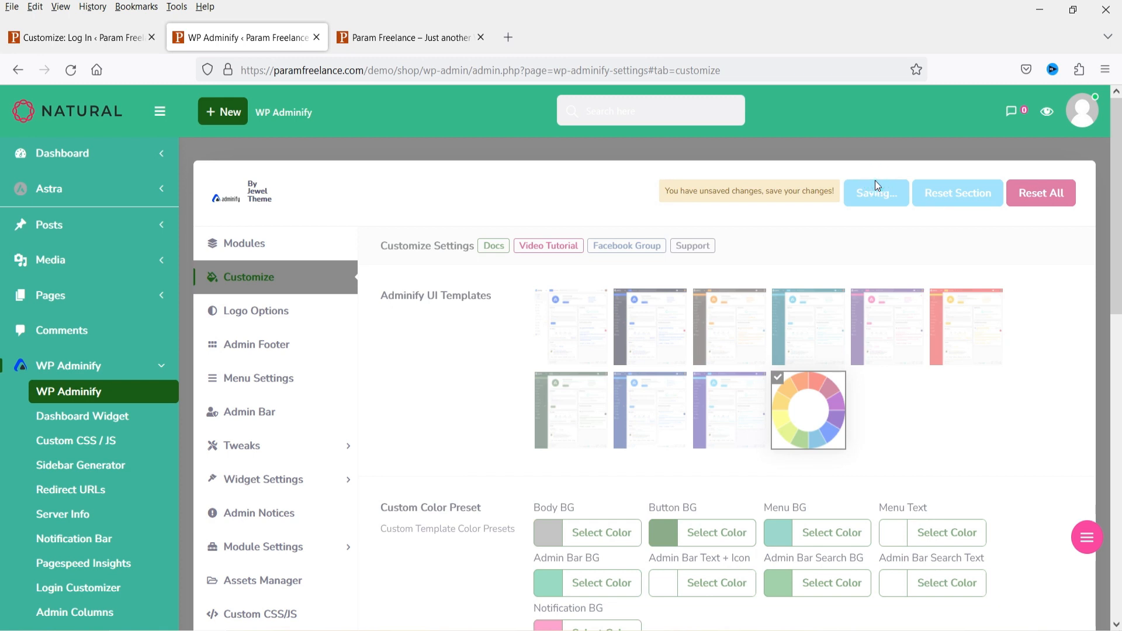
Open the WordPress Dashboard in a new browser tab and look over the custom color scheme there.
click(396, 36)
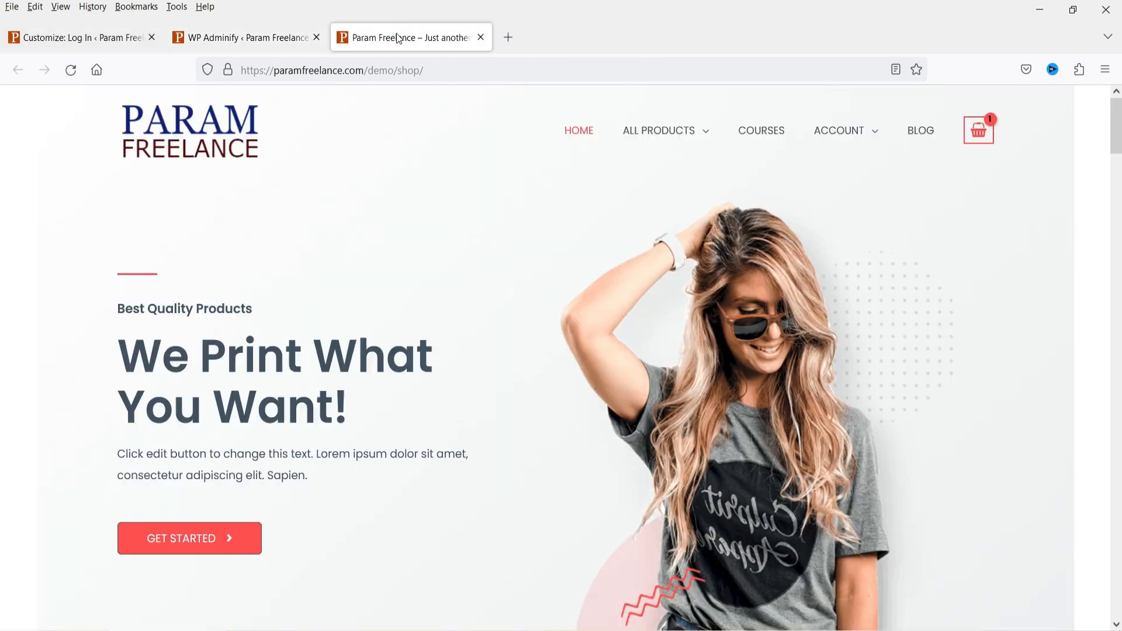
click(244, 39)
right_click(65, 153)
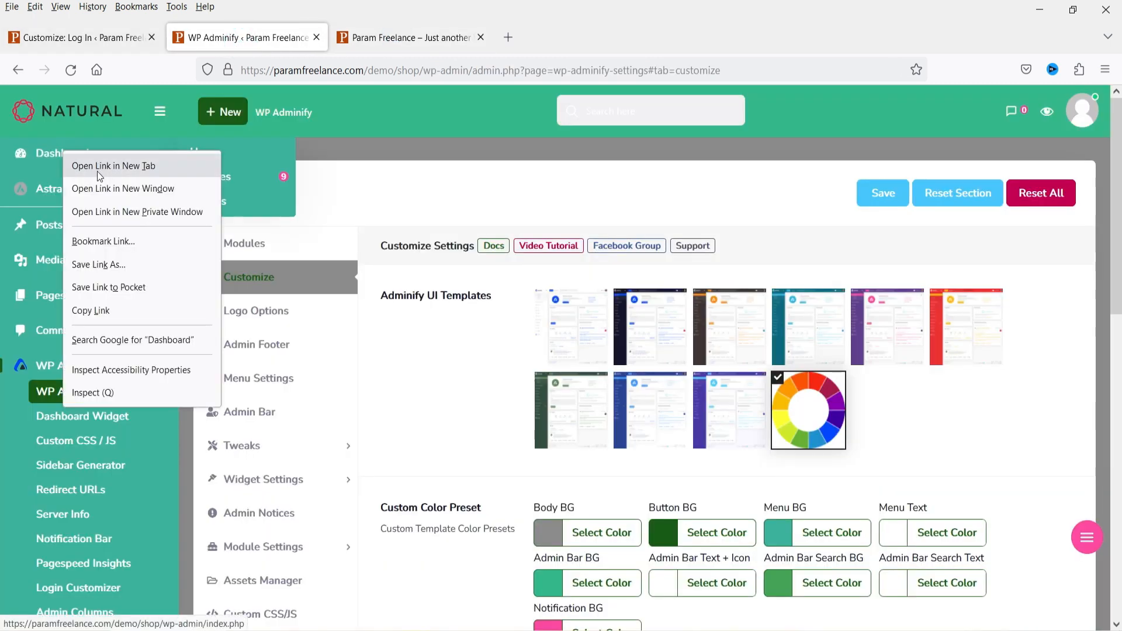
click(111, 165)
click(379, 38)
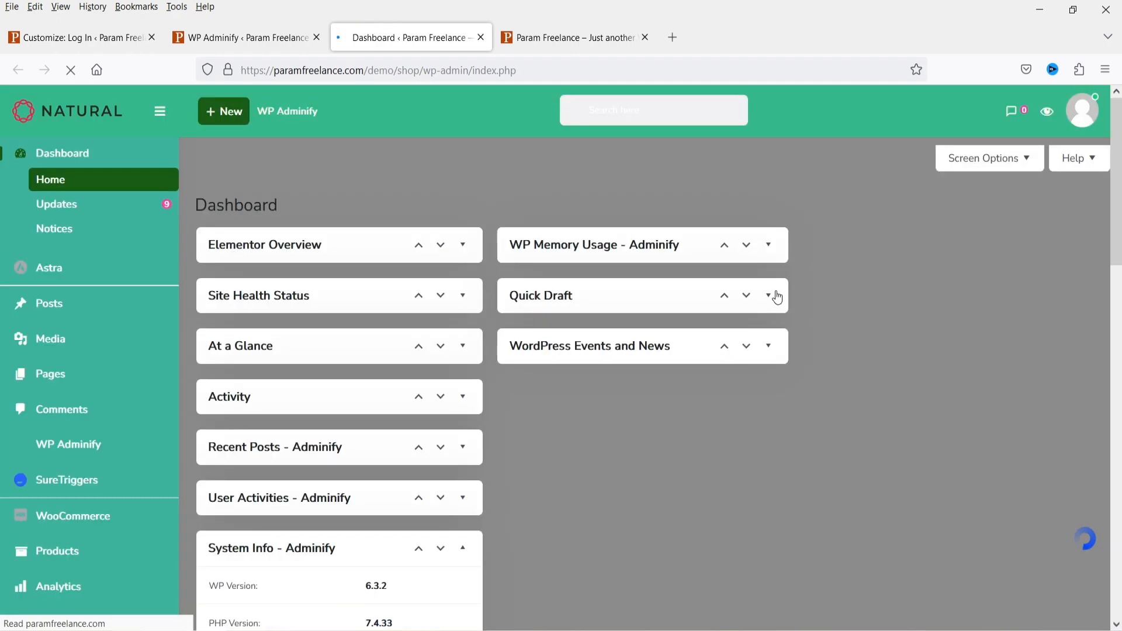
scroll(899, 365, down, 10)
scroll(871, 363, up, 10)
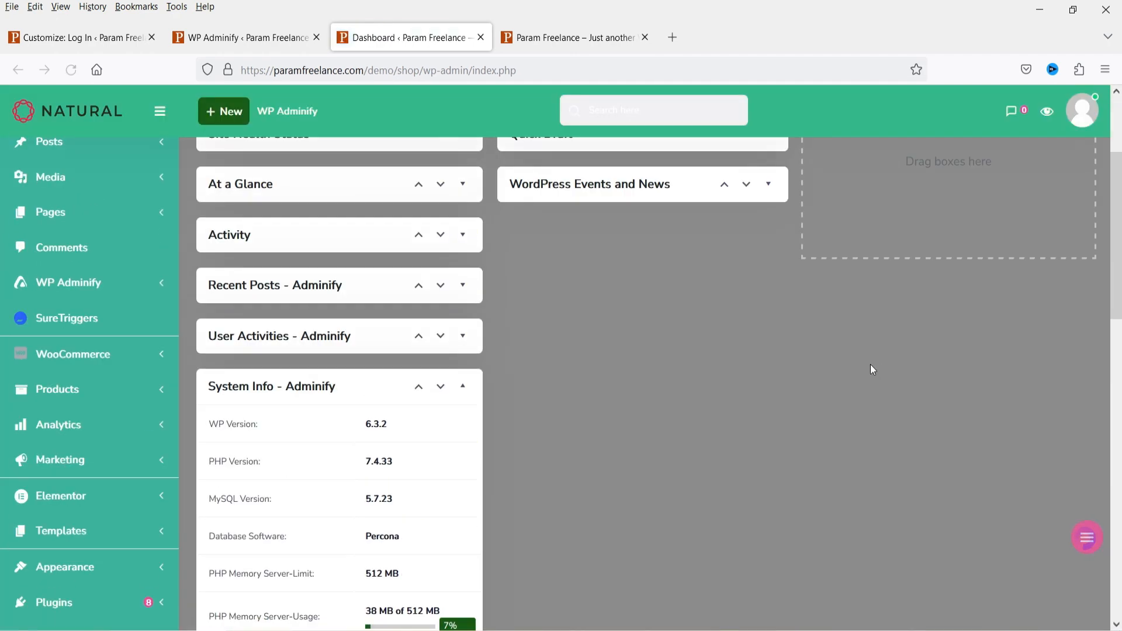
Return to the WP Adminify settings, apply the red UI template, and save the settings.
key(ctrl+shift+Tab)
click(801, 325)
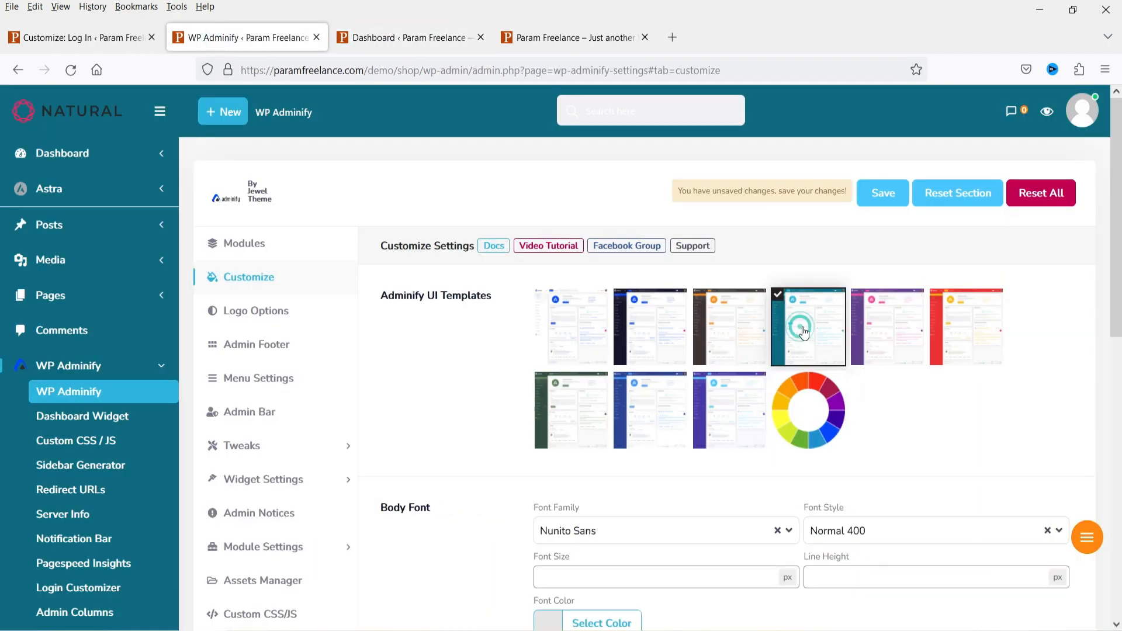
click(951, 342)
key(ctrl+s)
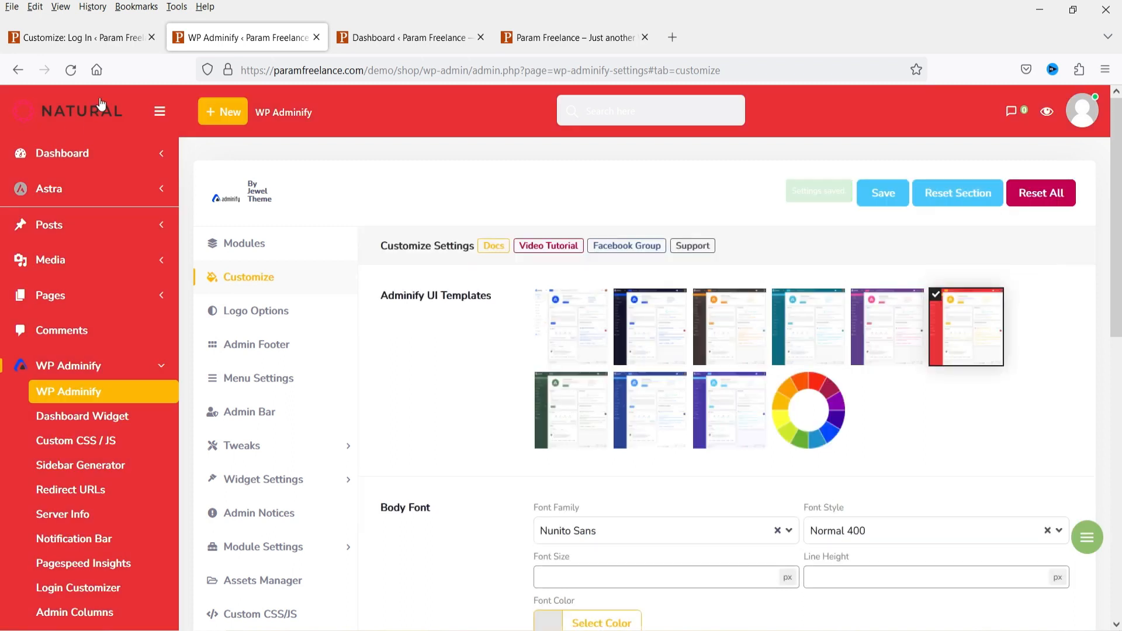
In the reloaded Login Customizer, choose the dark office-photo template with the centered form, publish it, and reload the page.
click(84, 40)
click(71, 70)
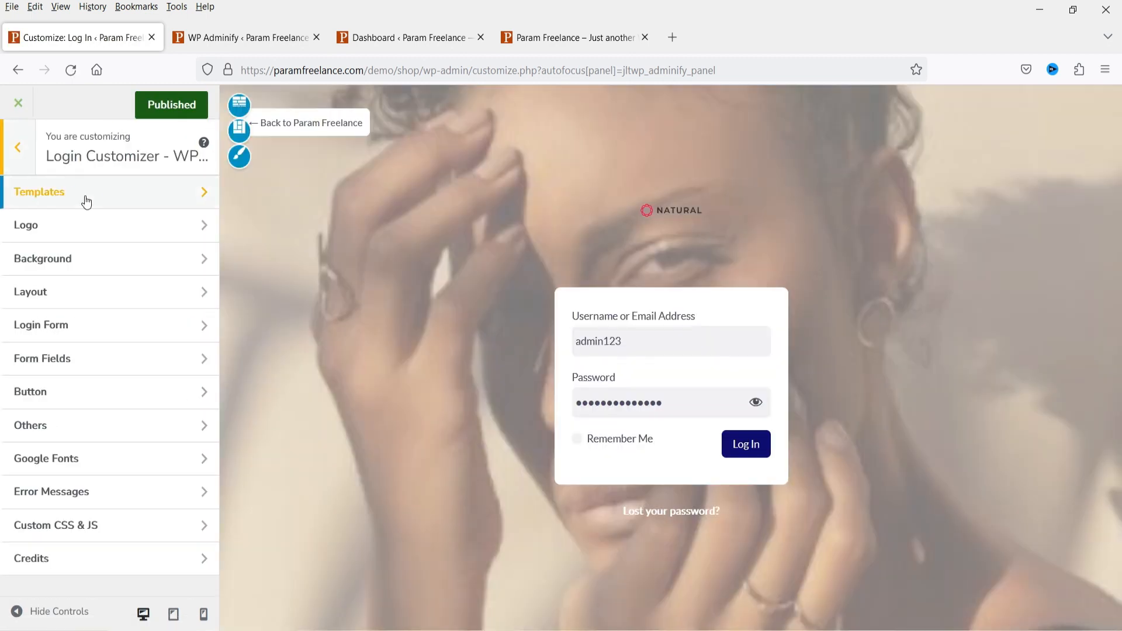
click(86, 199)
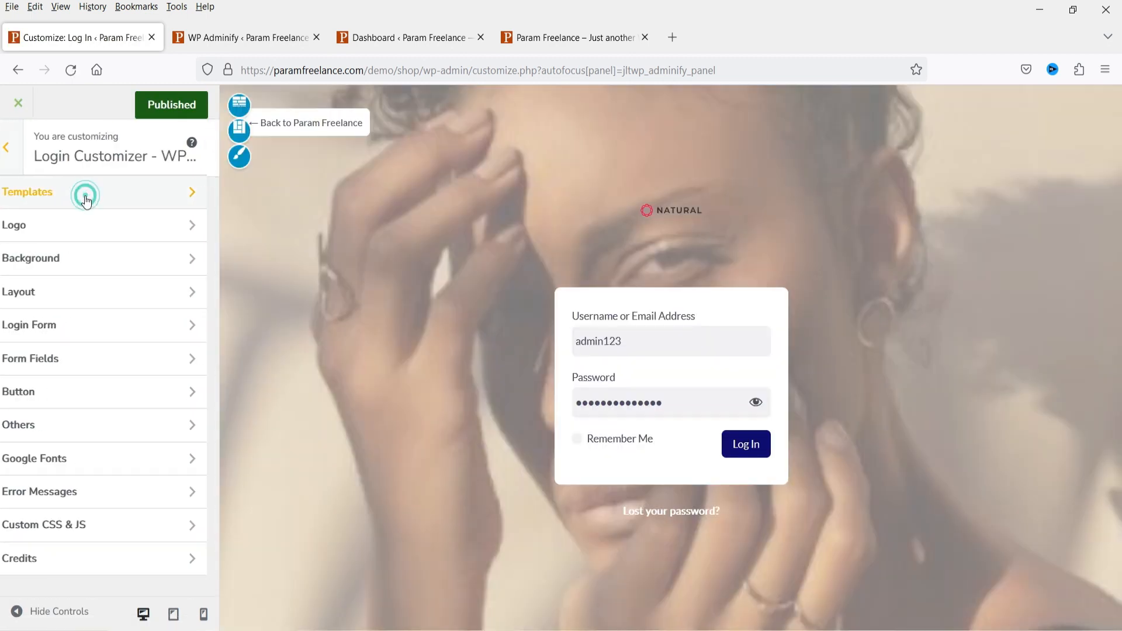
scroll(82, 196, down, 3)
click(132, 276)
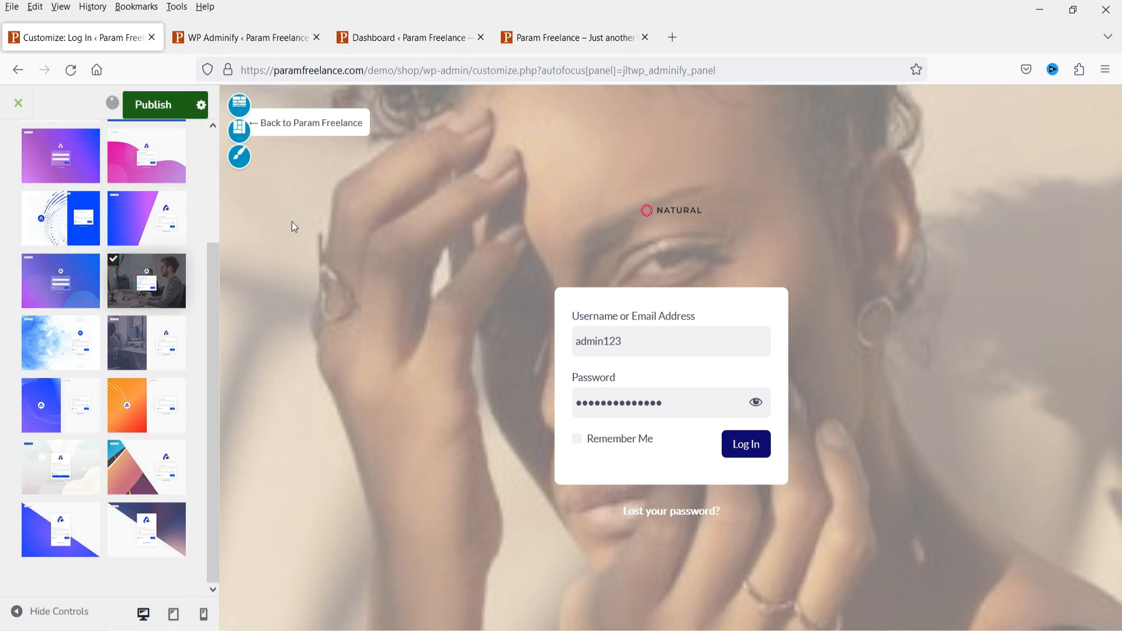
click(69, 79)
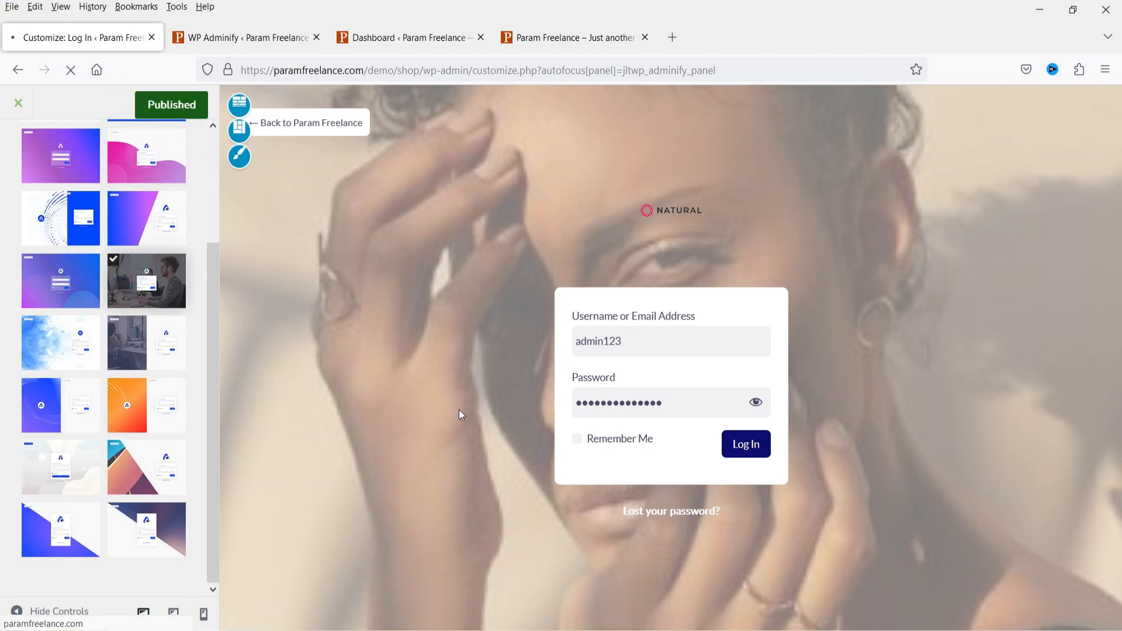